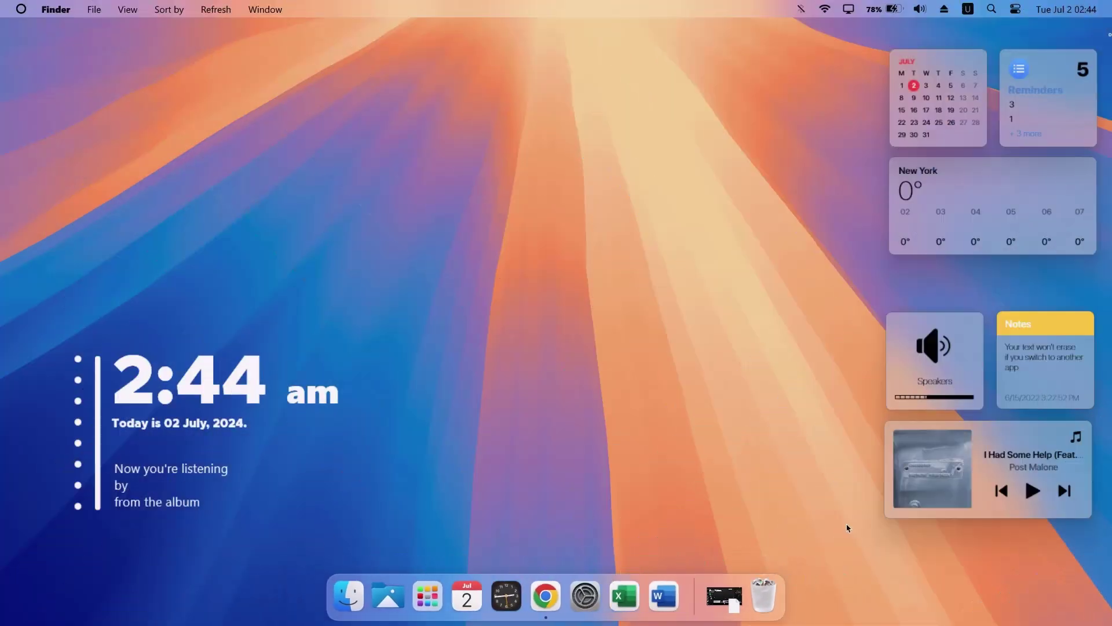
# Step: Play the song in the music widget, then preview the Apple-logo menu and the speaker panel
pyautogui.click(1034, 492)
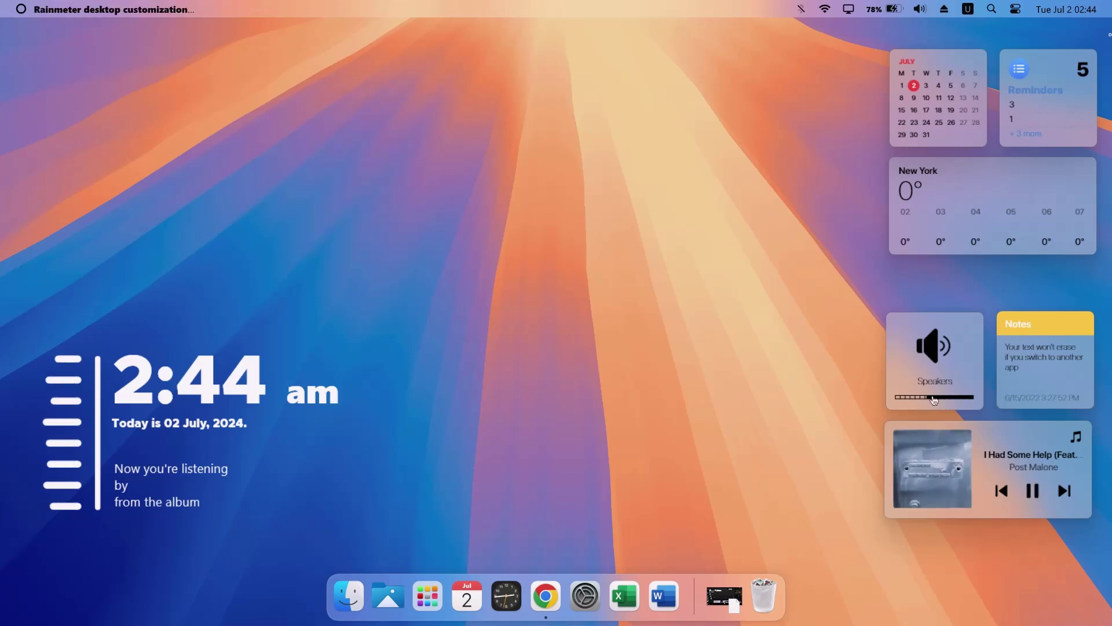
pyautogui.click(21, 9)
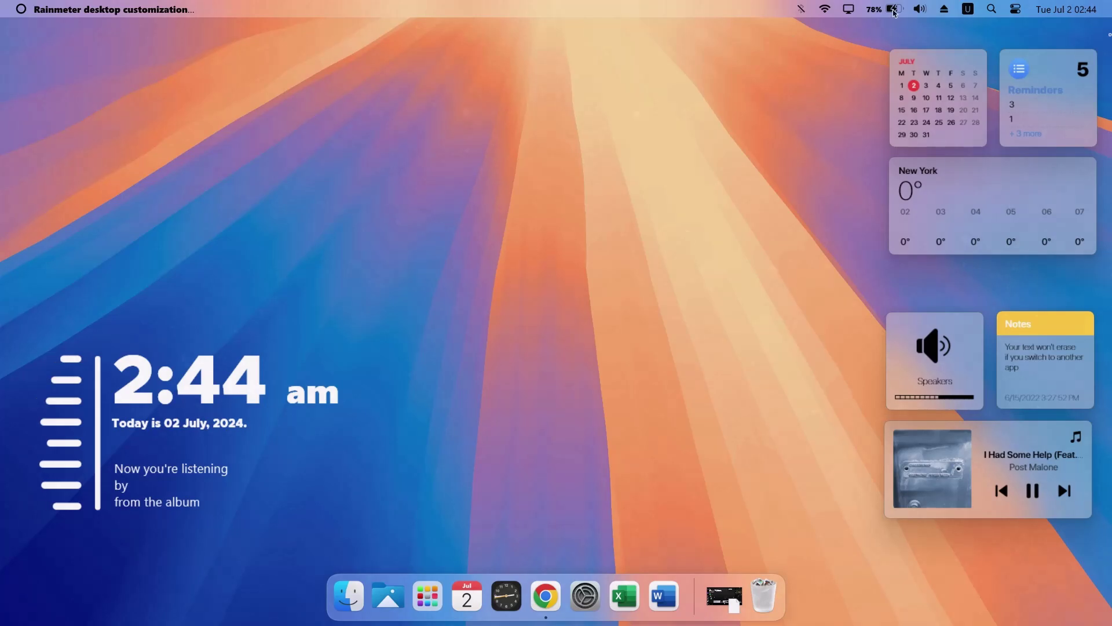
pyautogui.click(920, 9)
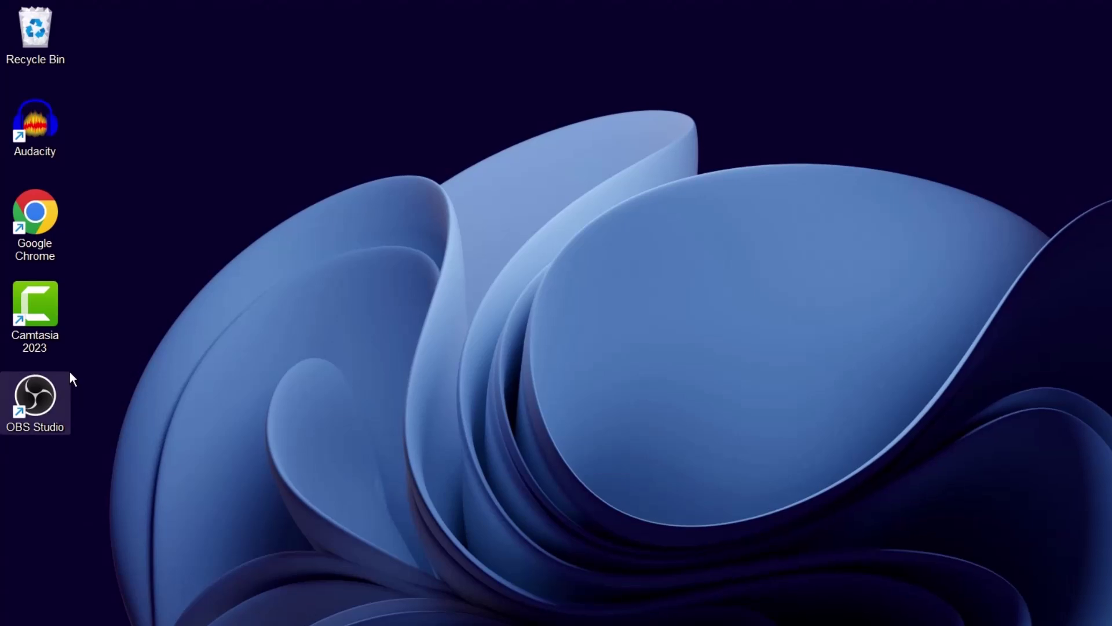
# Step: Turn off Show desktop icons from the desktop's View menu
pyautogui.rightClick(184, 108)
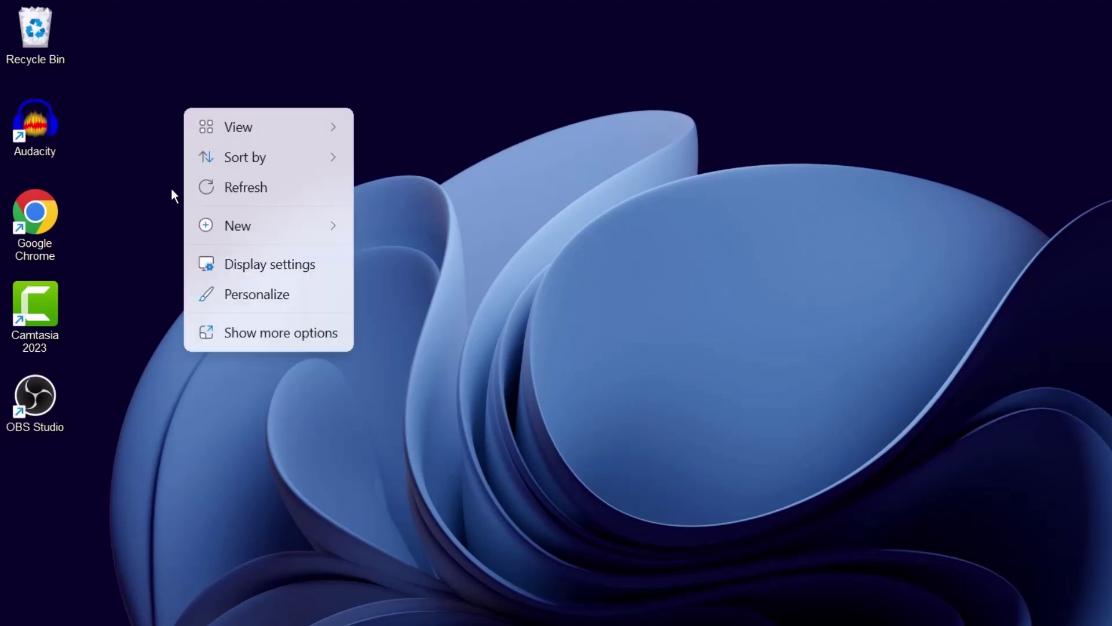
pyautogui.moveTo(233, 129)
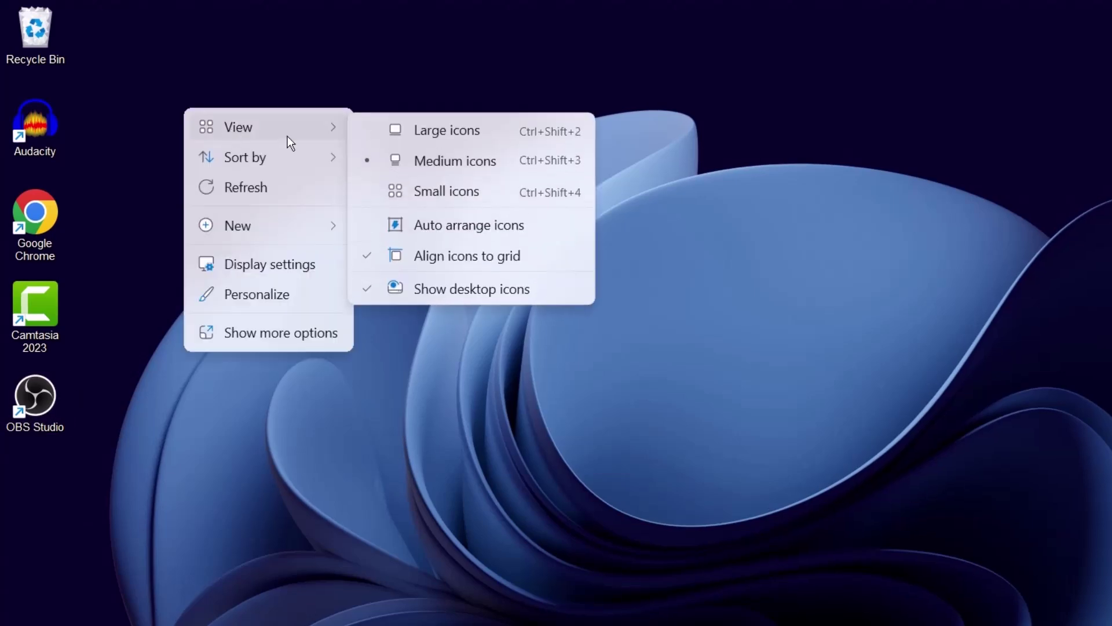
pyautogui.click(468, 291)
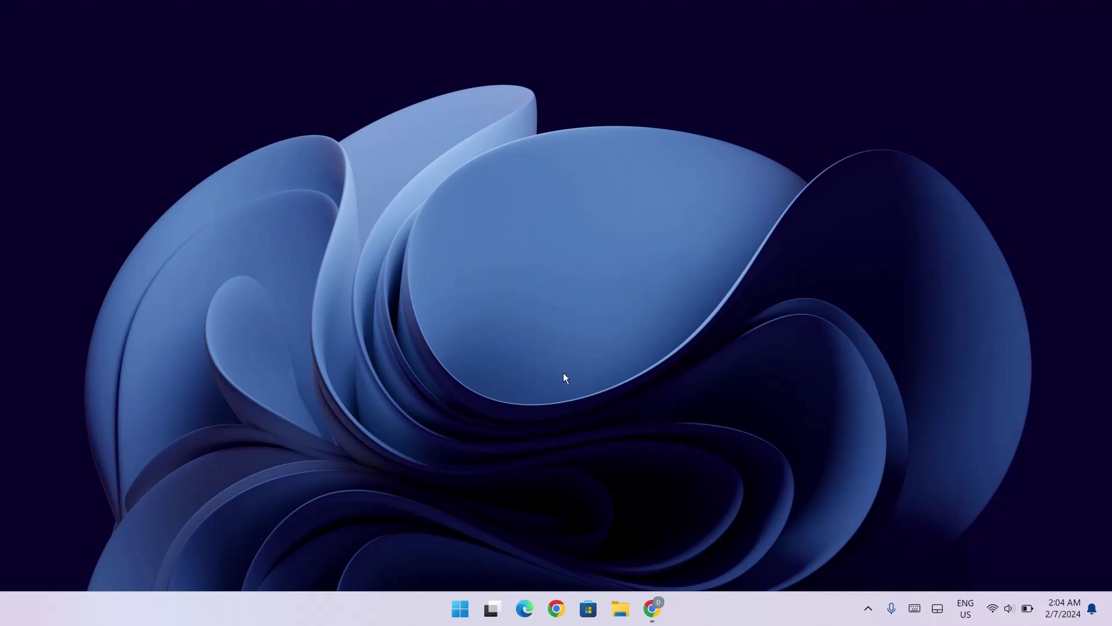
# Step: Open the Light version of the Sequoia wallpaper in Chrome
pyautogui.click(650, 603)
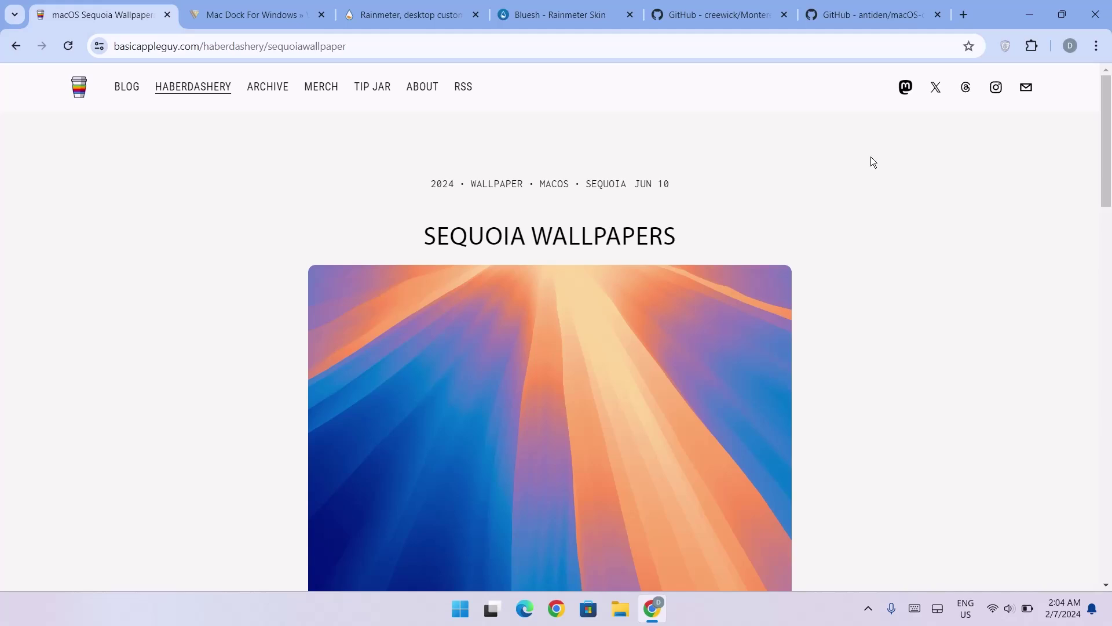
pyautogui.moveTo(1108, 141); pyautogui.dragTo(1109, 405)
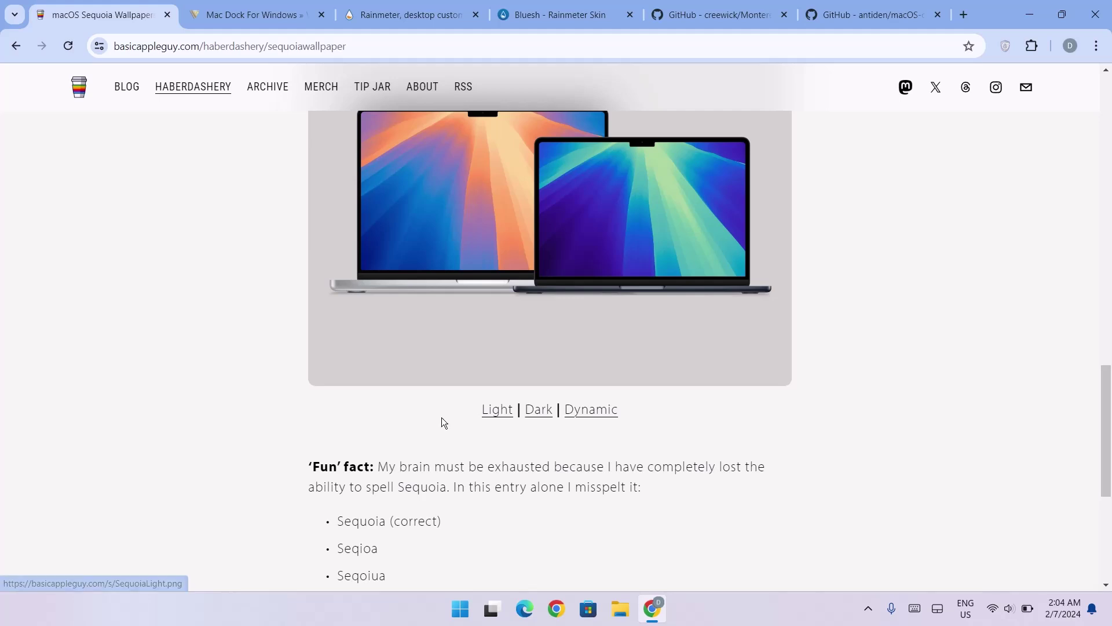
pyautogui.click(497, 412)
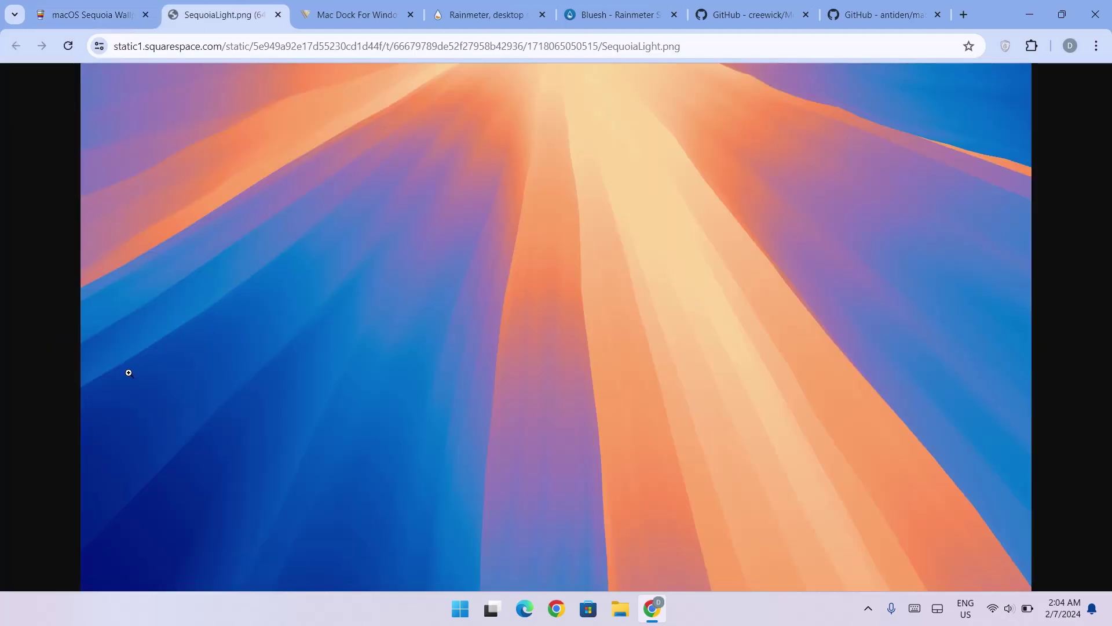
# Step: Save the image as SequoiaLight.png in Downloads and show it in its folder
pyautogui.rightClick(453, 208)
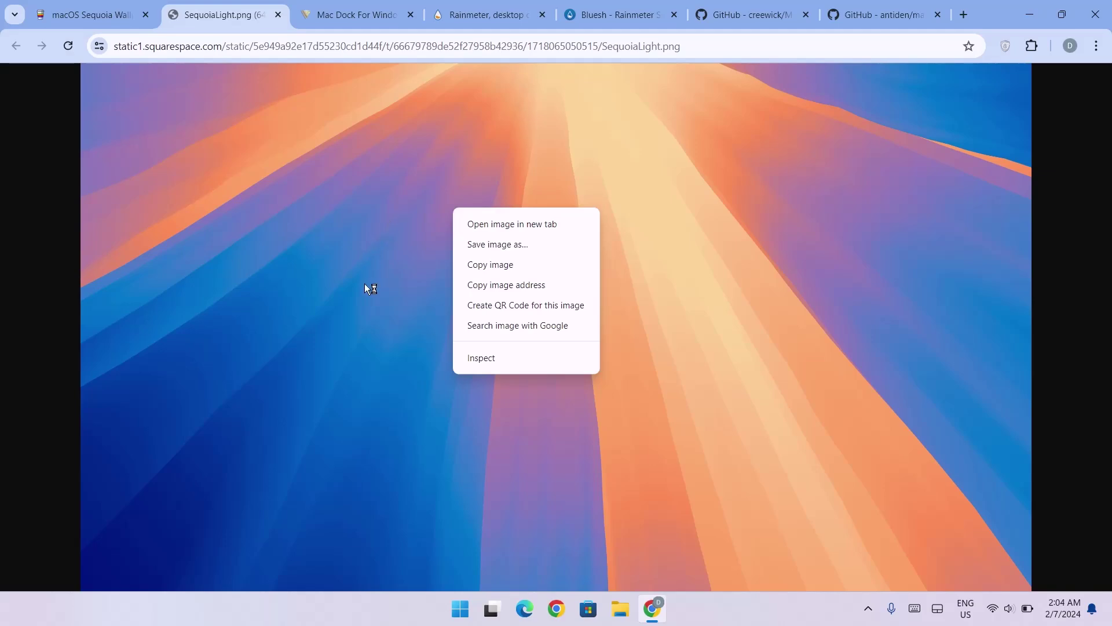
pyautogui.click(486, 247)
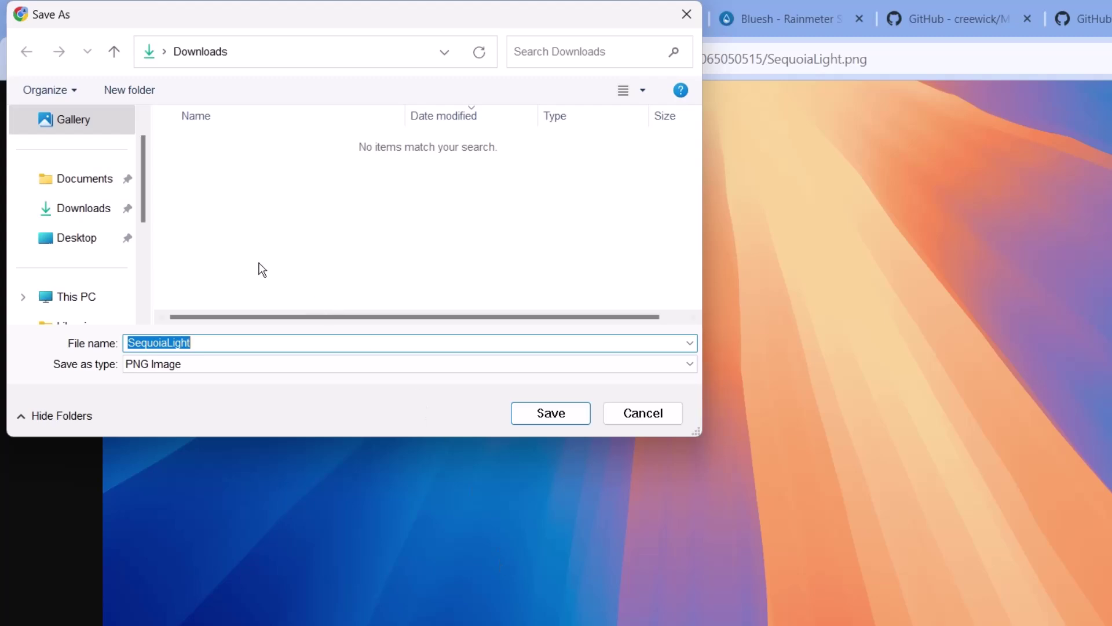
pyautogui.click(73, 208)
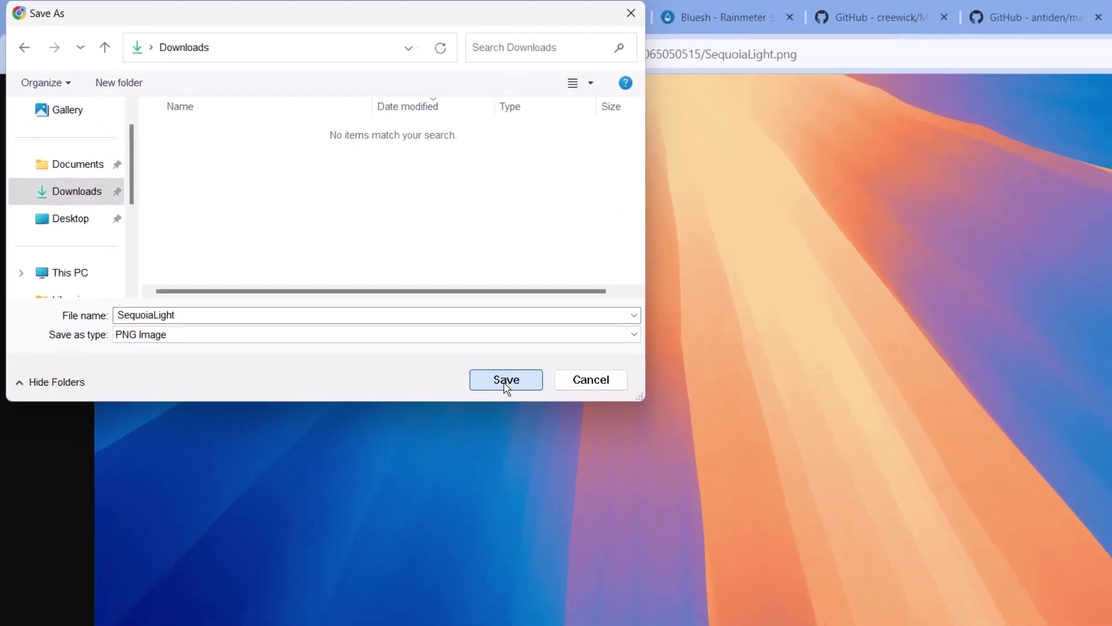
pyautogui.click(550, 415)
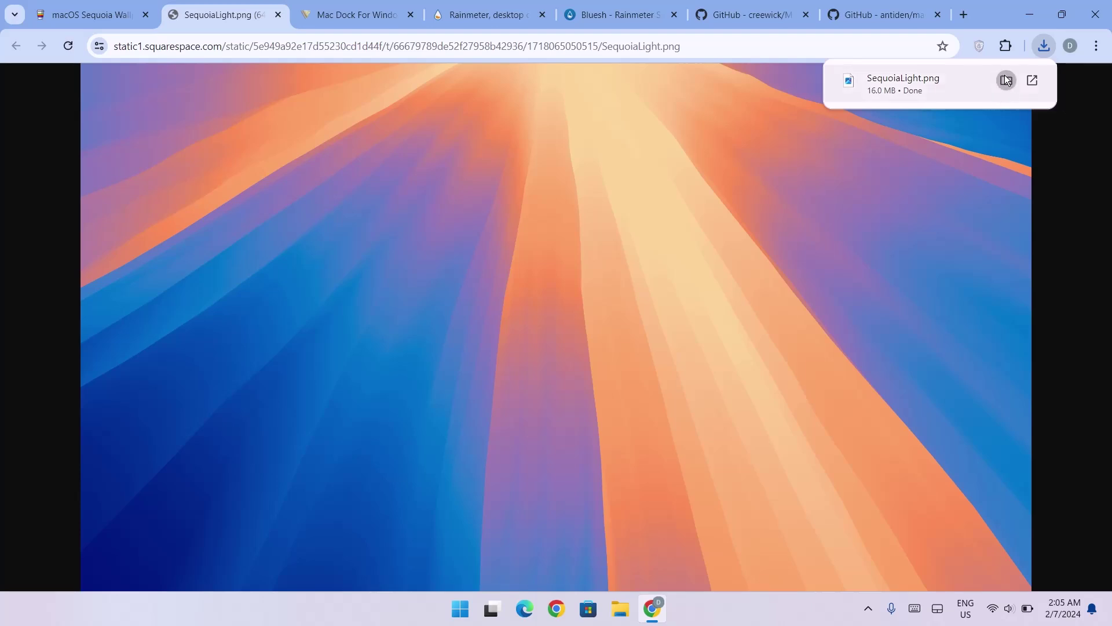
pyautogui.click(1006, 80)
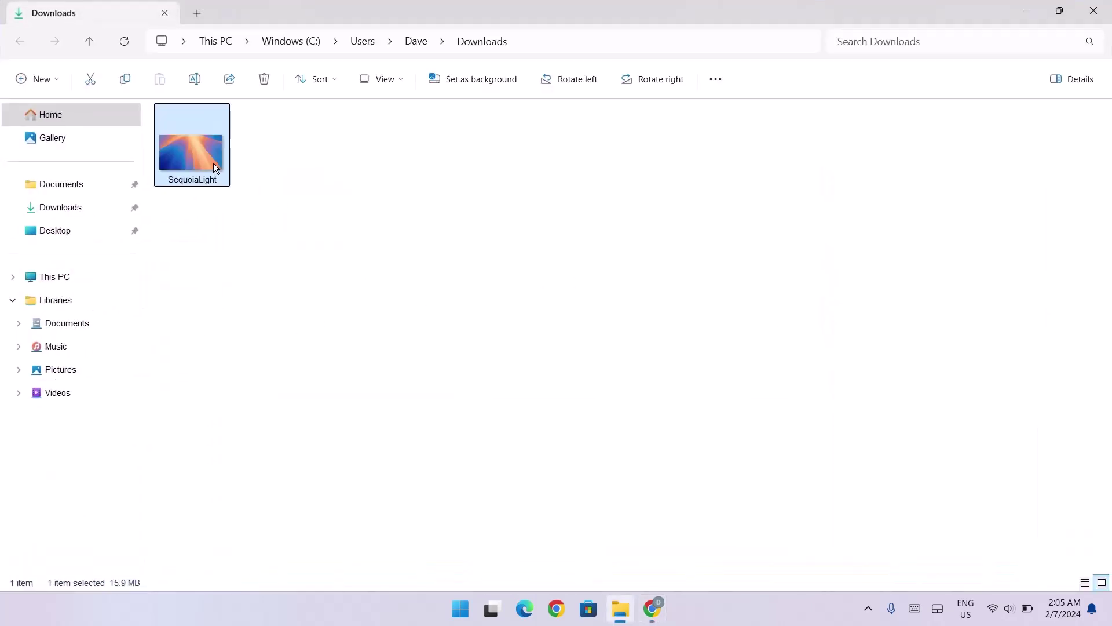
# Step: Set SequoiaLight as the desktop background and minimize File Explorer
pyautogui.rightClick(190, 134)
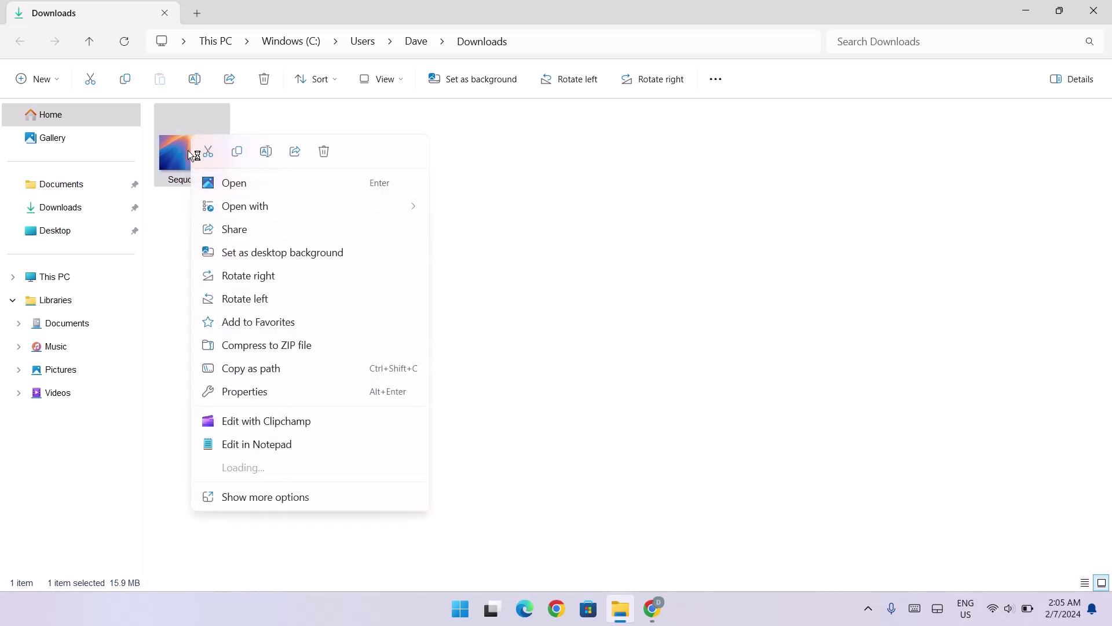
pyautogui.click(292, 253)
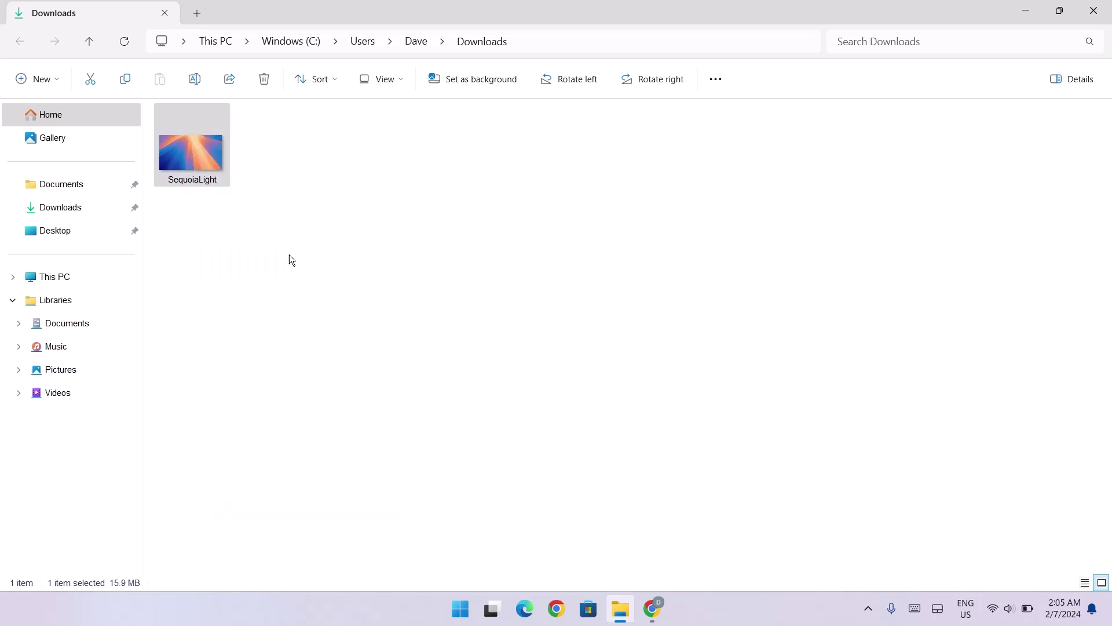
pyautogui.click(1028, 11)
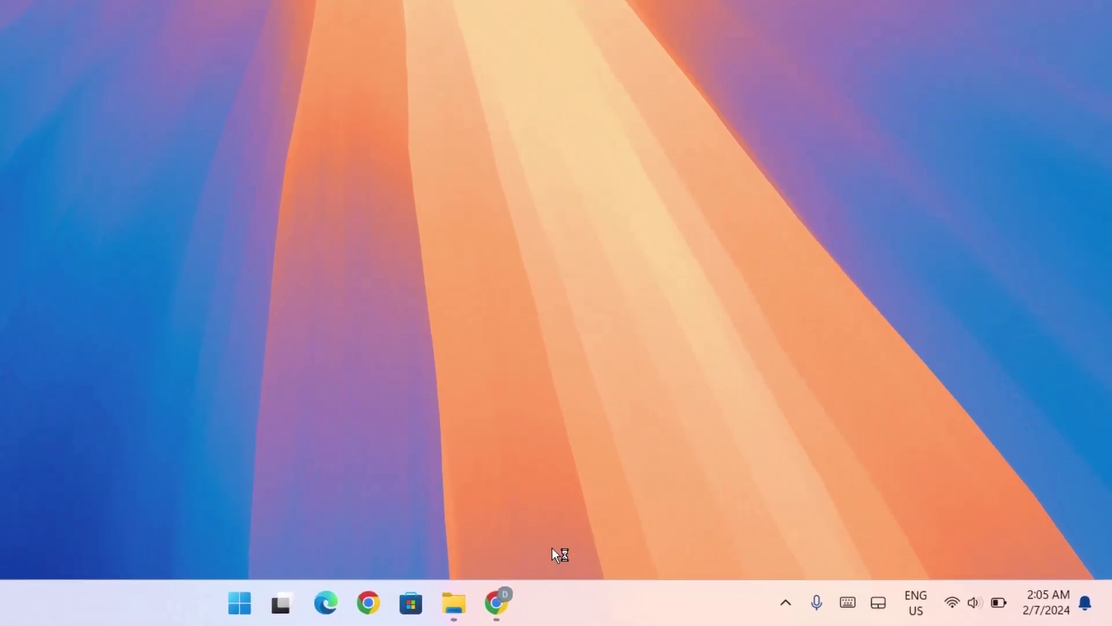
# Step: Check Automatically hide the taskbar under Taskbar behaviors, then close Settings
pyautogui.rightClick(619, 600)
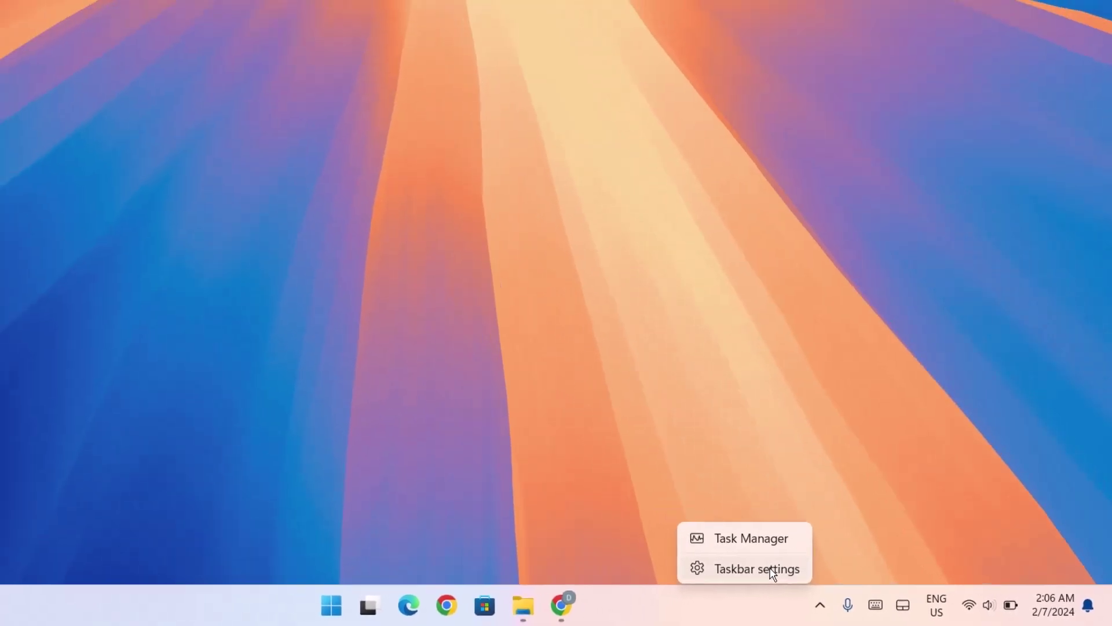
pyautogui.click(706, 559)
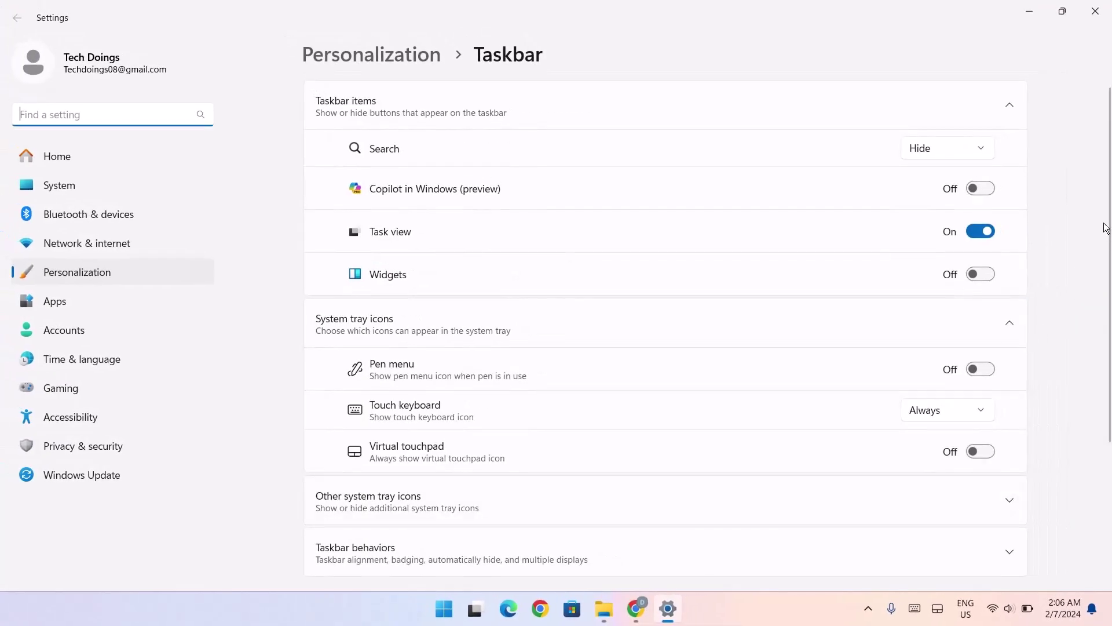
pyautogui.moveTo(1108, 210); pyautogui.dragTo(1106, 345)
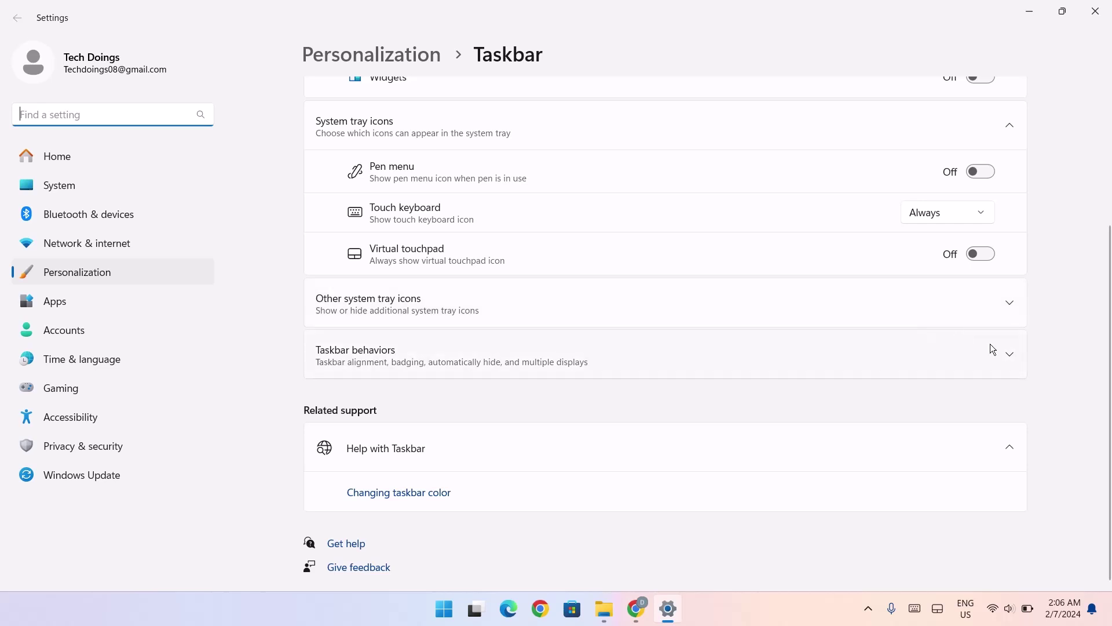
pyautogui.click(1011, 353)
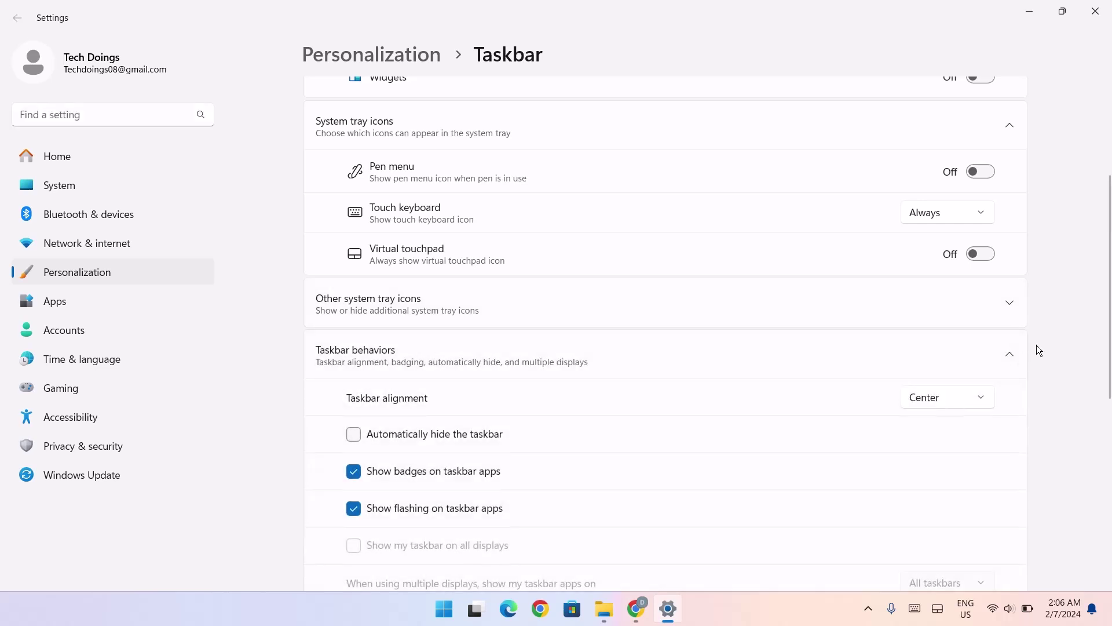
pyautogui.moveTo(1110, 280); pyautogui.dragTo(1106, 311)
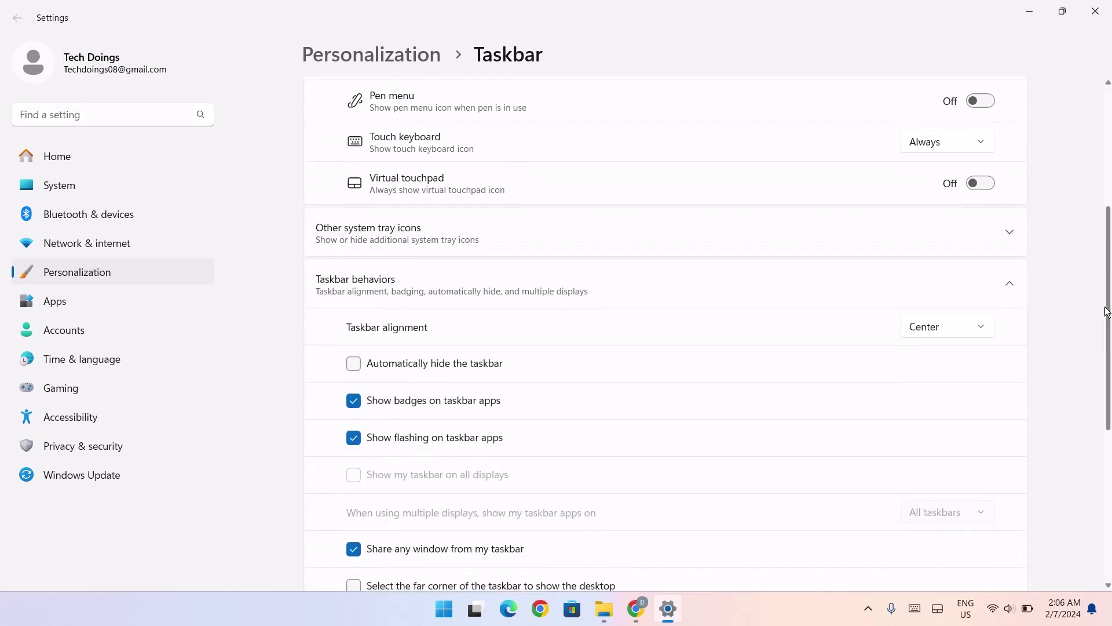
pyautogui.click(354, 364)
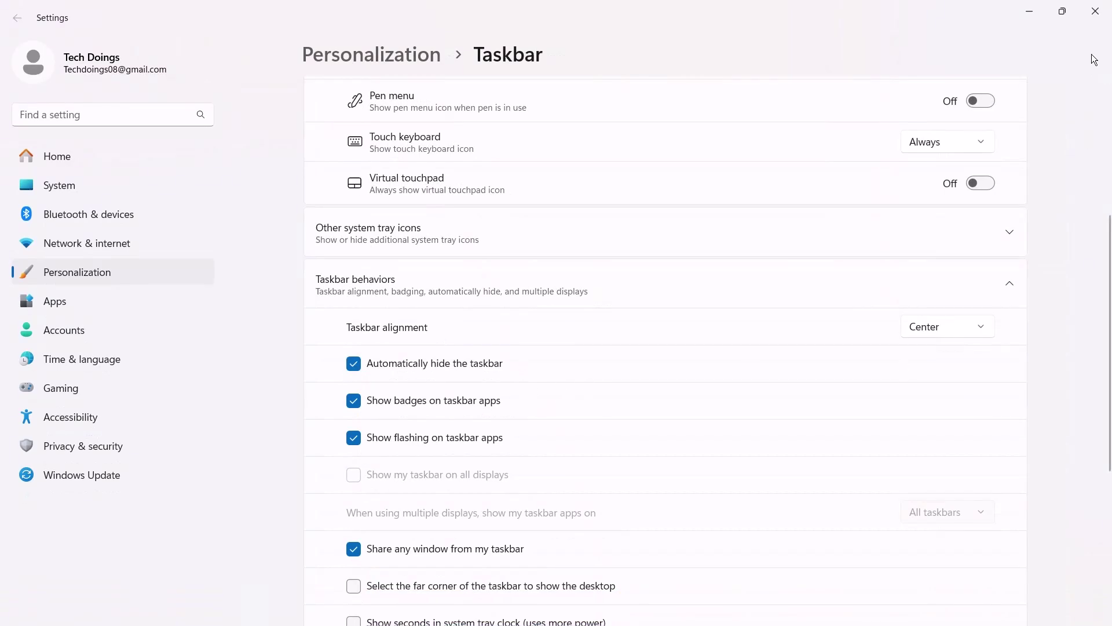
pyautogui.click(1095, 11)
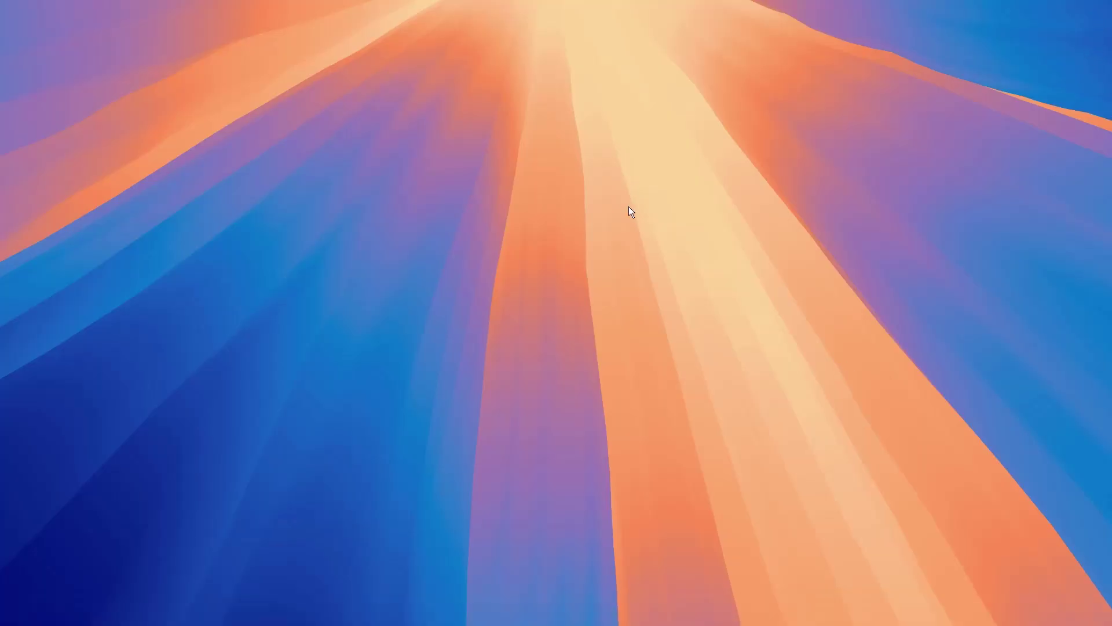
pyautogui.moveTo(349, 623)
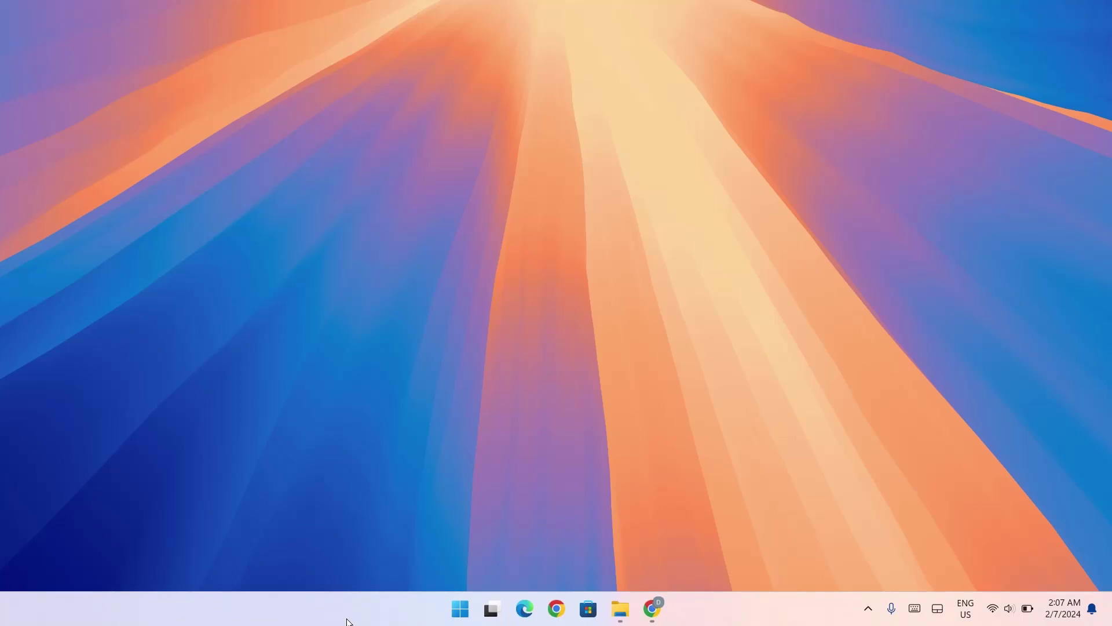
# Step: On the Mac Dock For Windows page, dismiss the ad and download MyDockFinder (new) via the popup
pyautogui.click(651, 607)
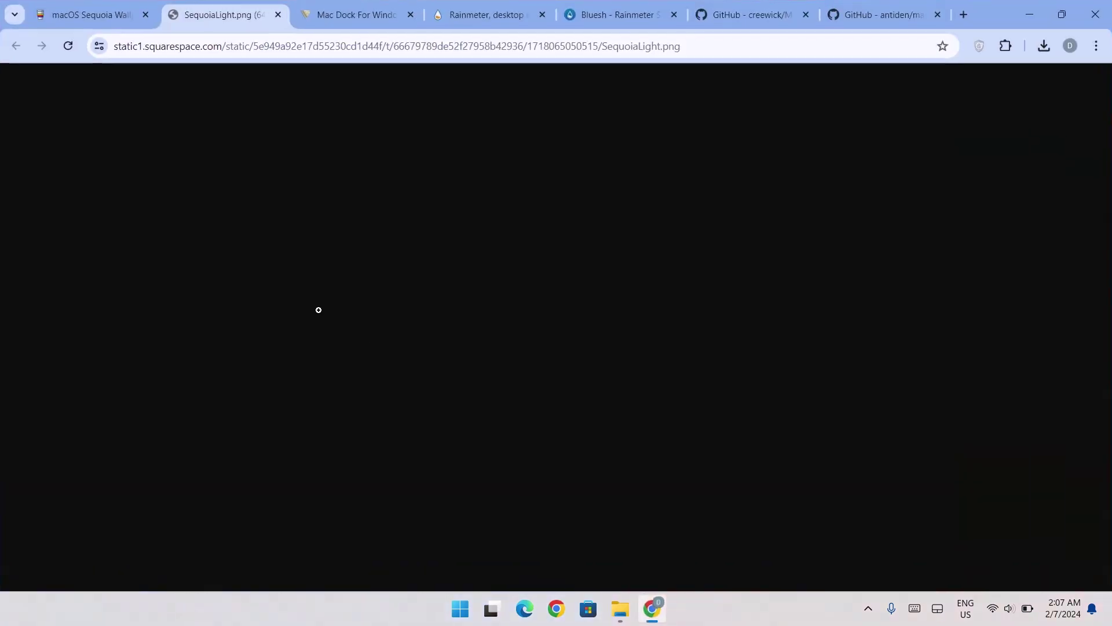
pyautogui.click(358, 15)
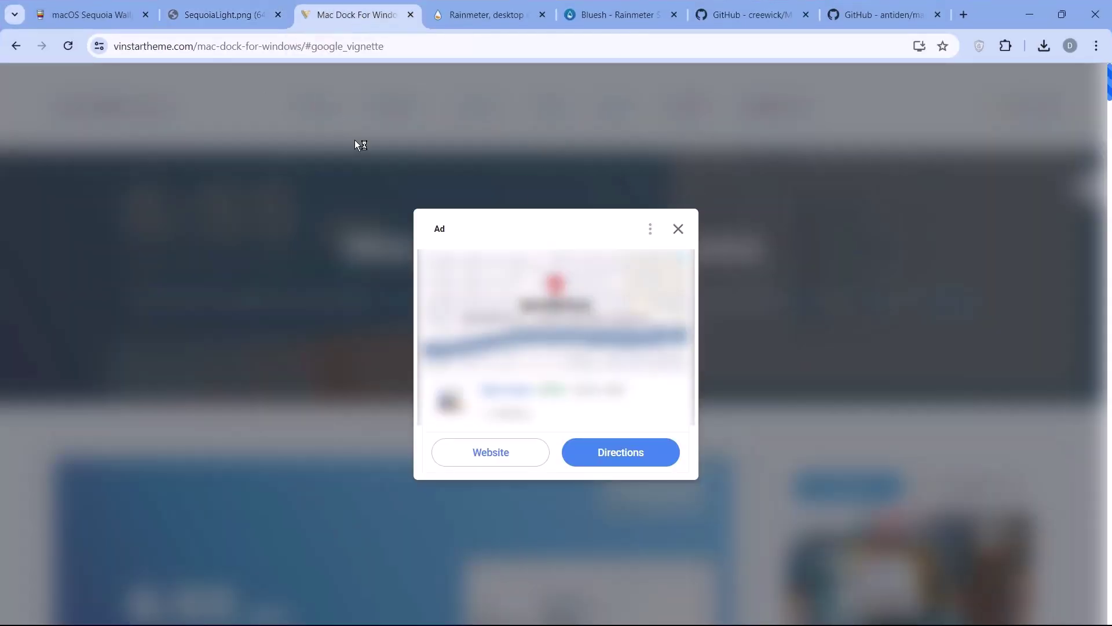
pyautogui.click(679, 230)
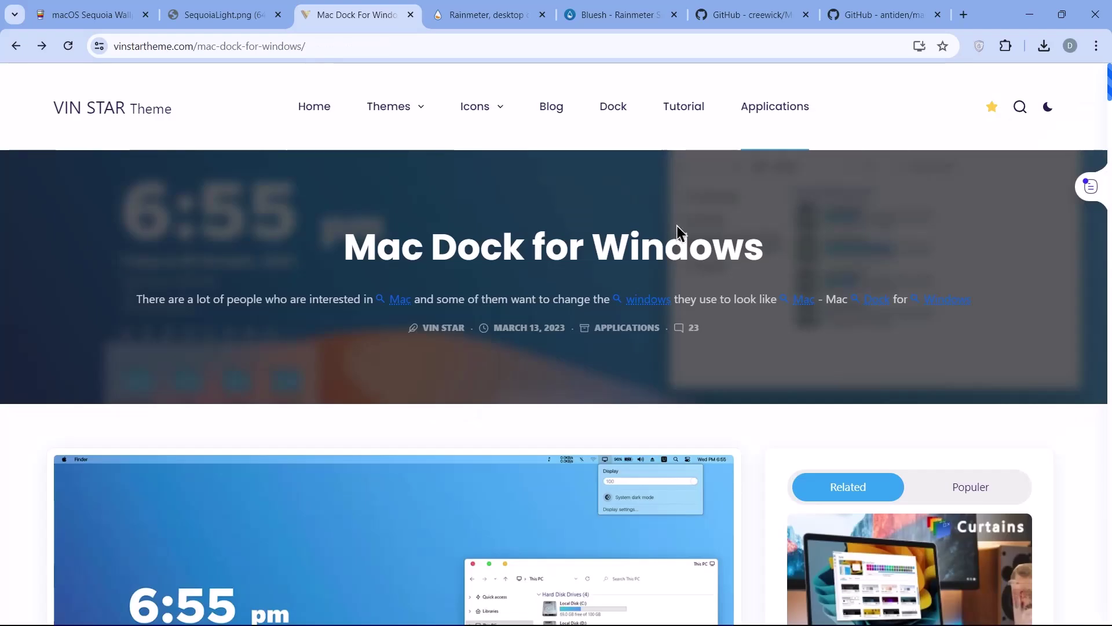
pyautogui.moveTo(1107, 87); pyautogui.dragTo(1108, 211)
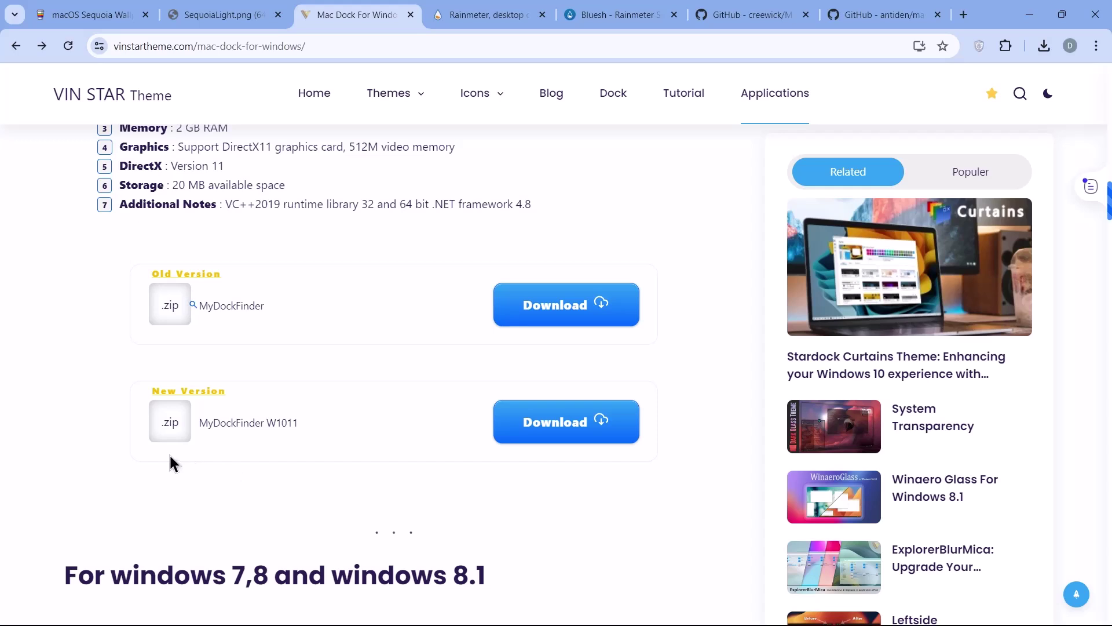
pyautogui.click(580, 432)
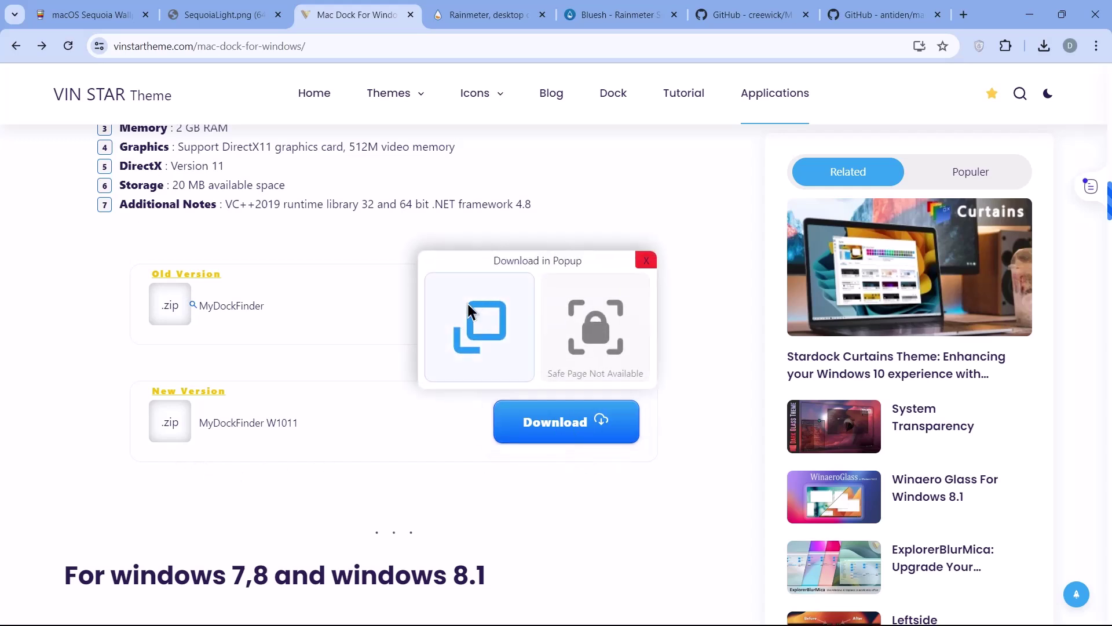
pyautogui.click(479, 325)
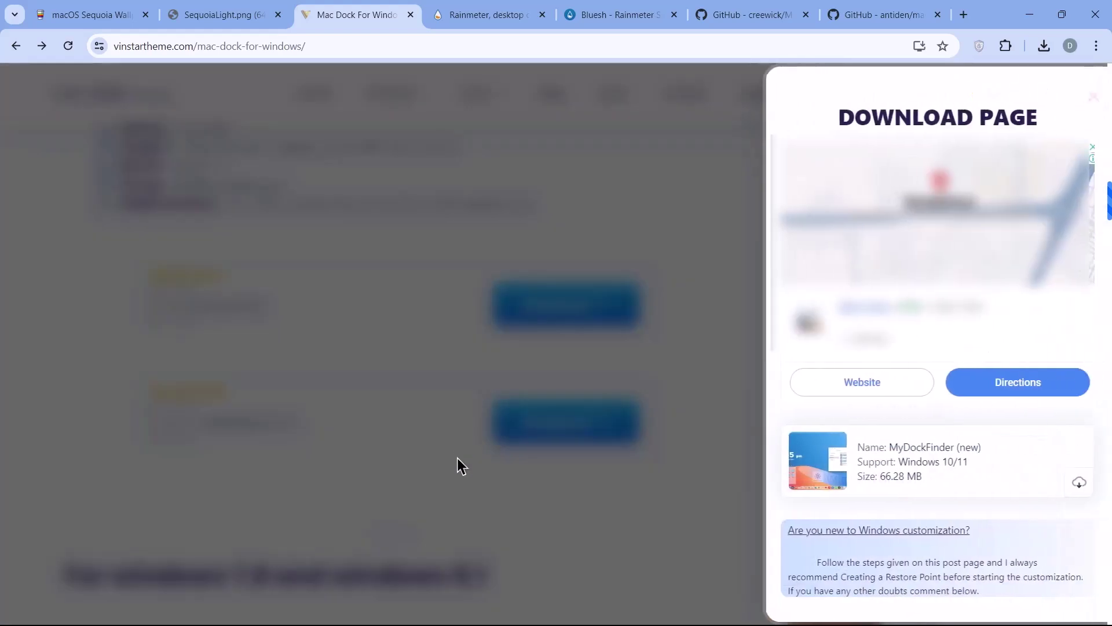
pyautogui.click(1073, 482)
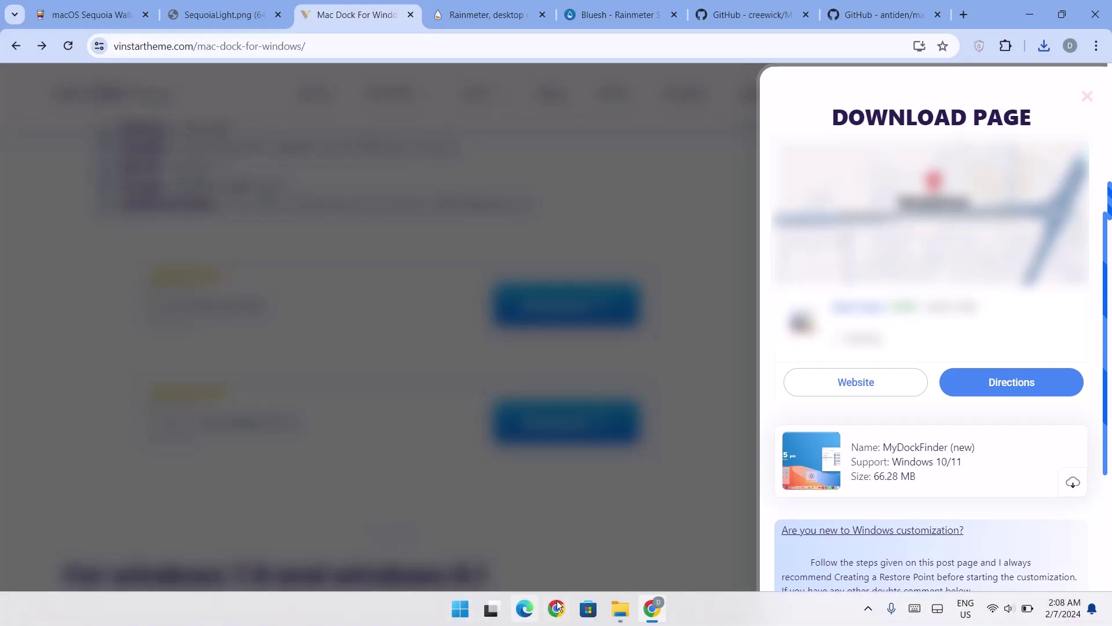
# Step: Extract the MyDockFinder W1011 archive into its suggested folder in Downloads
pyautogui.click(620, 609)
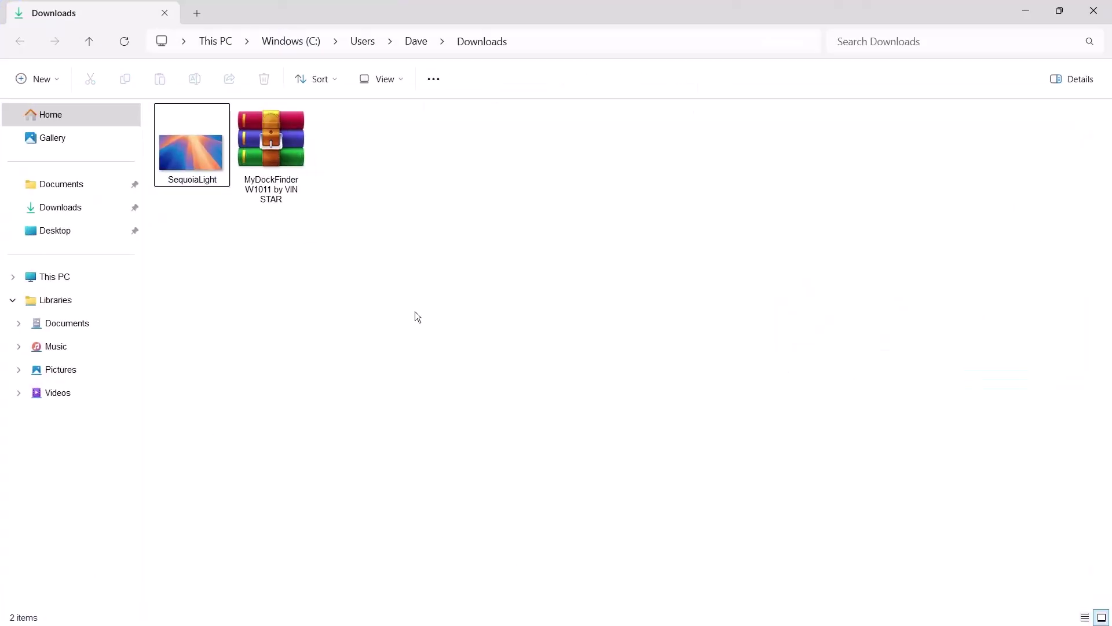
pyautogui.click(266, 158)
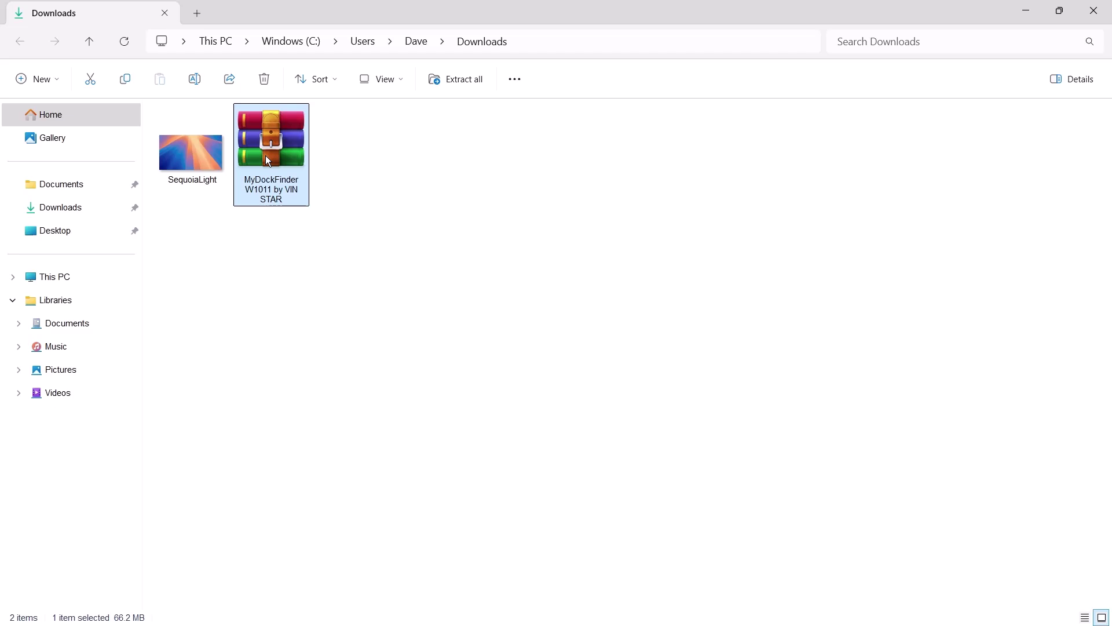
pyautogui.rightClick(266, 159)
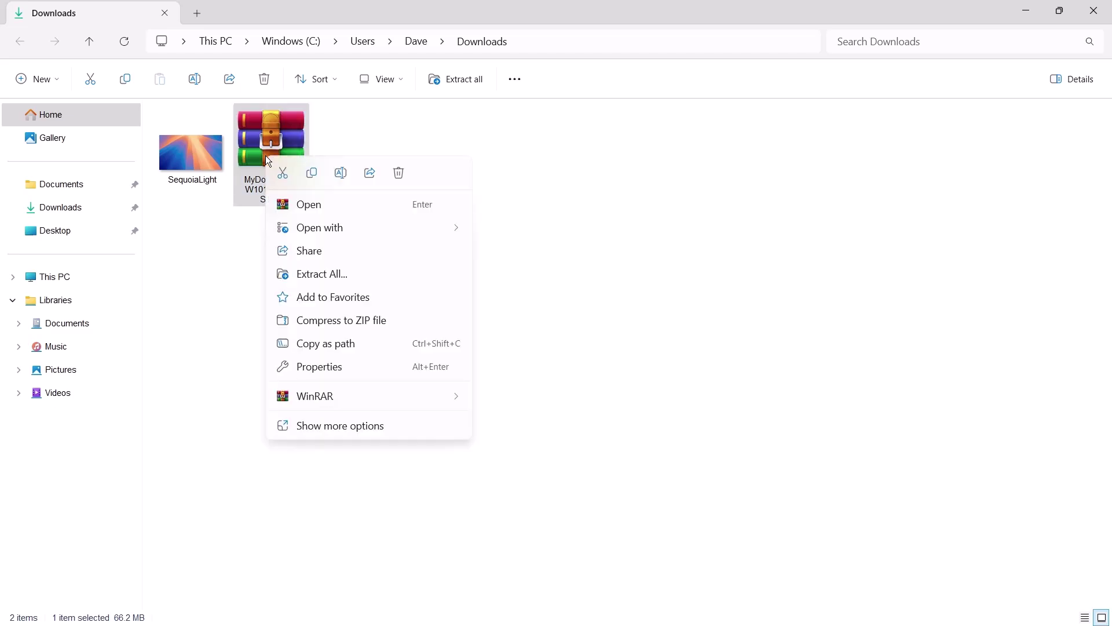
pyautogui.click(313, 276)
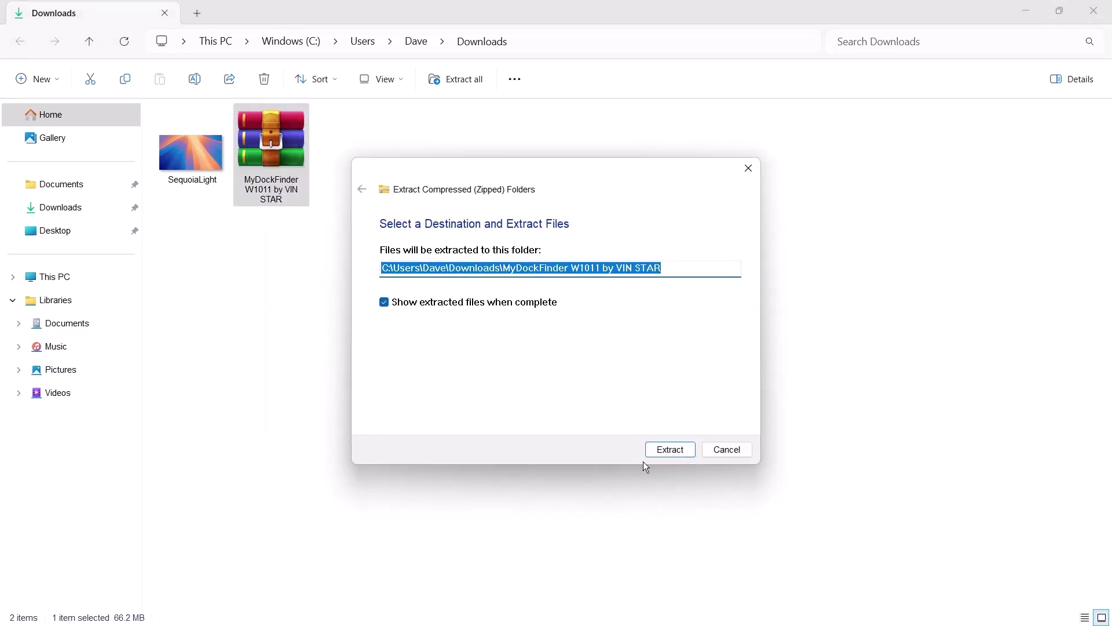
pyautogui.click(682, 451)
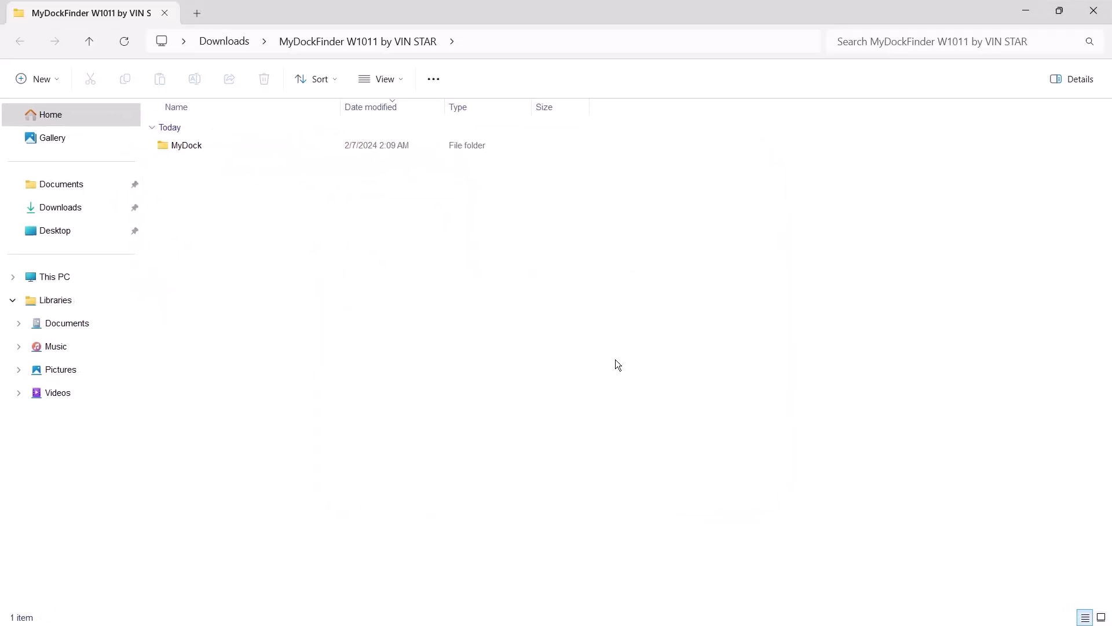
pyautogui.click(1093, 10)
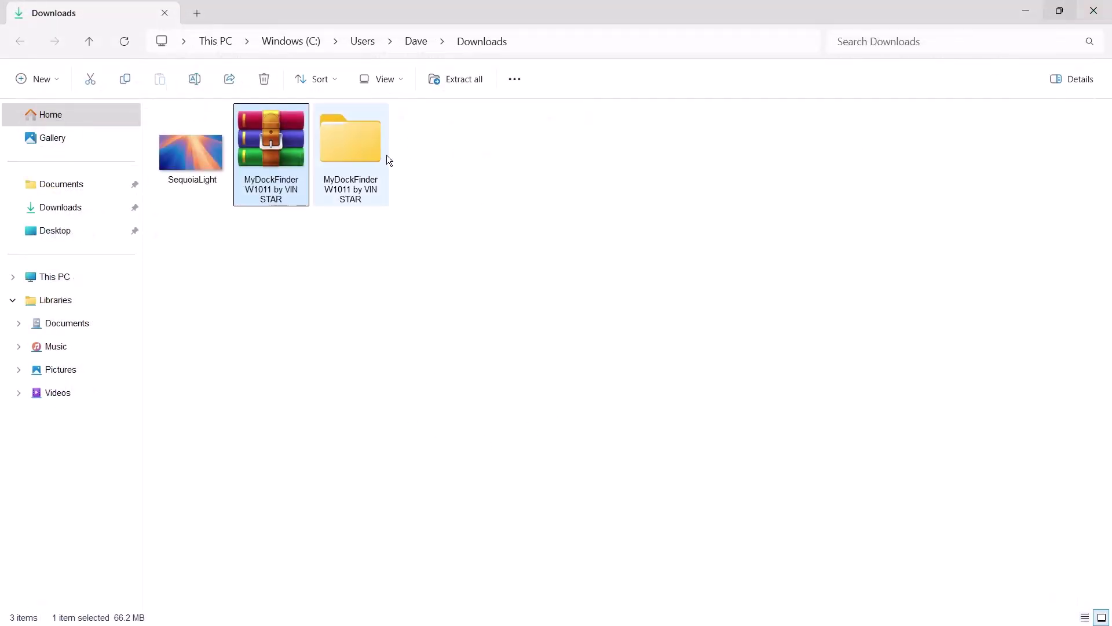
# Step: Open the extracted folder and bring up the MyDock folder's actions
pyautogui.doubleClick(354, 145)
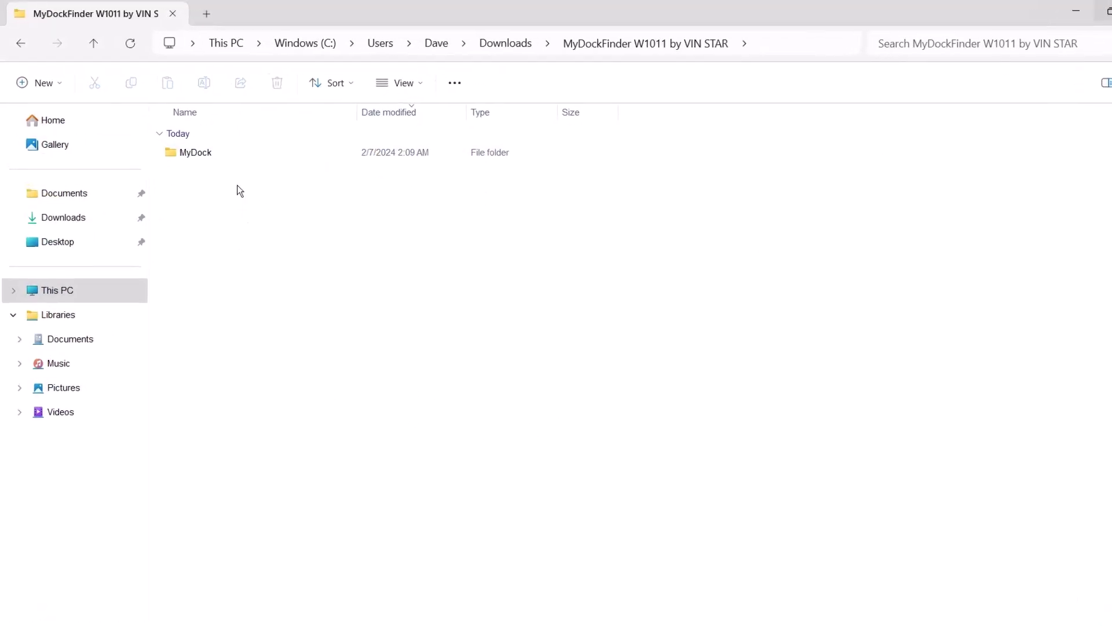
pyautogui.click(209, 156)
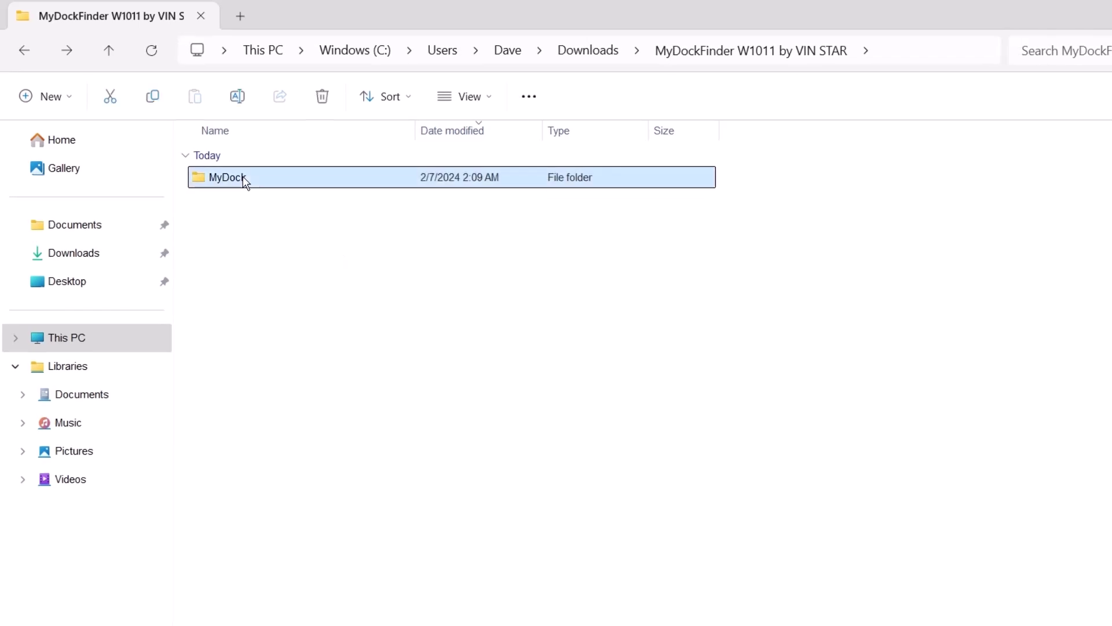
pyautogui.rightClick(244, 180)
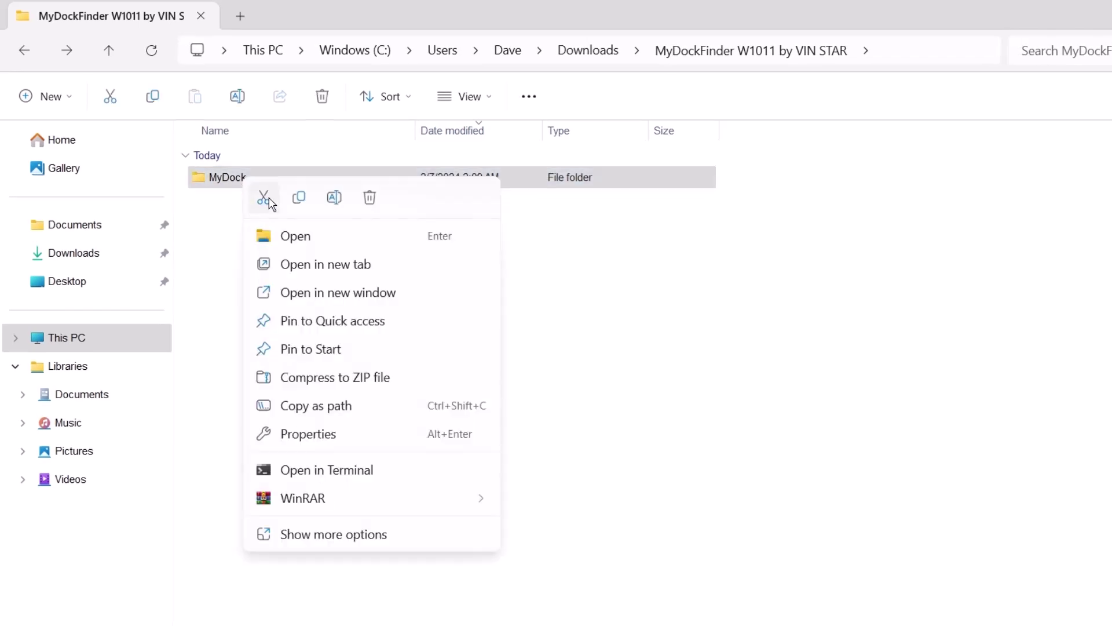
# Step: Cut the MyDock folder and paste it into the root of Windows (C:)
pyautogui.click(265, 199)
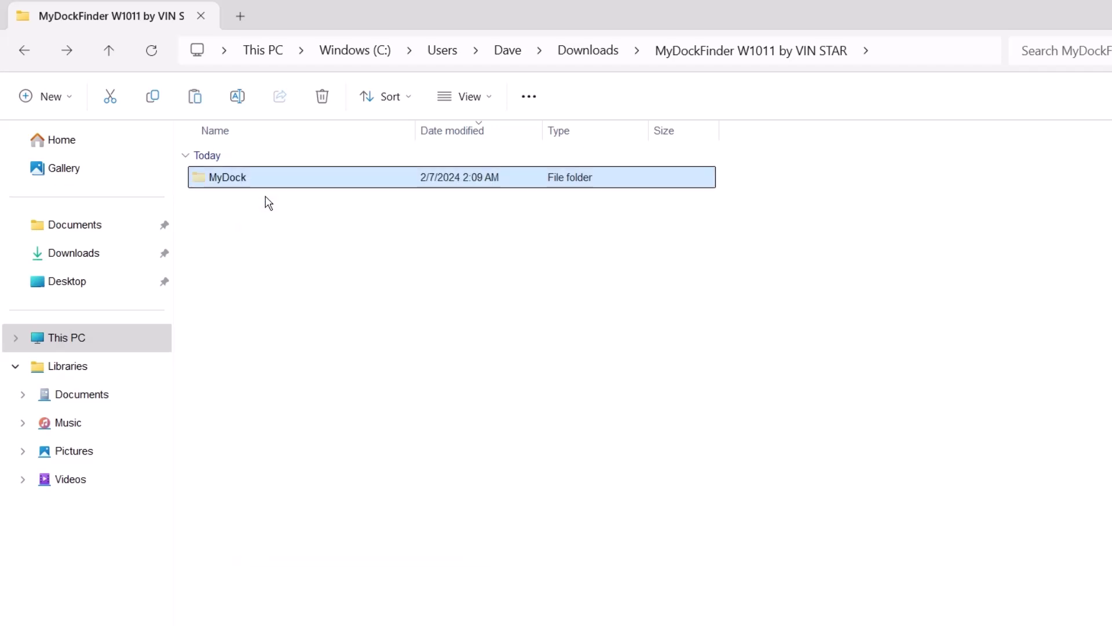
pyautogui.click(17, 339)
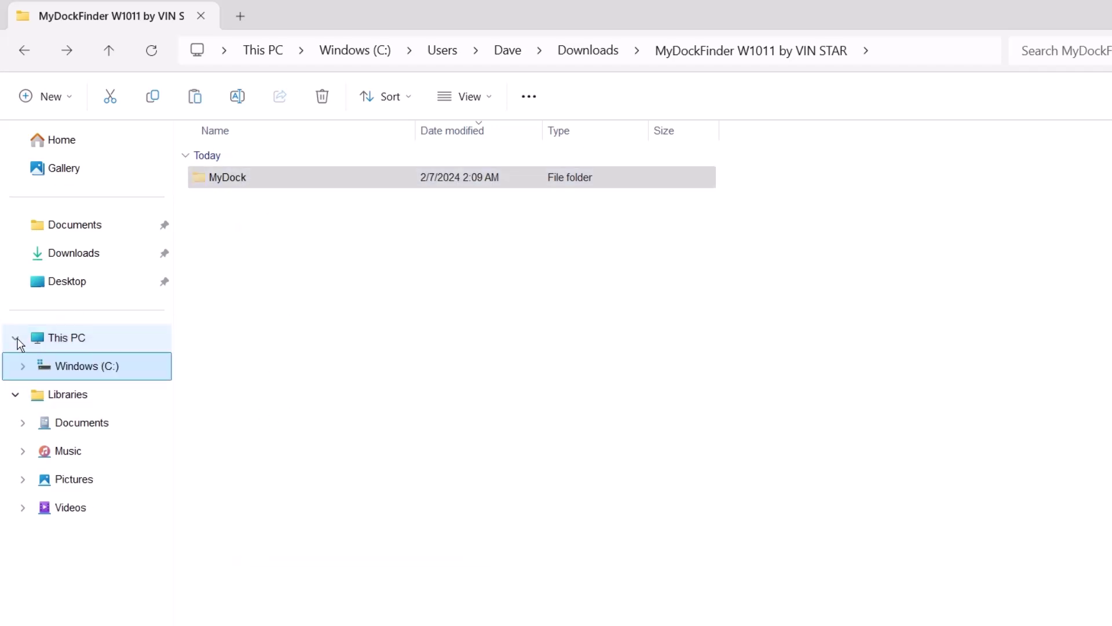
pyautogui.click(58, 373)
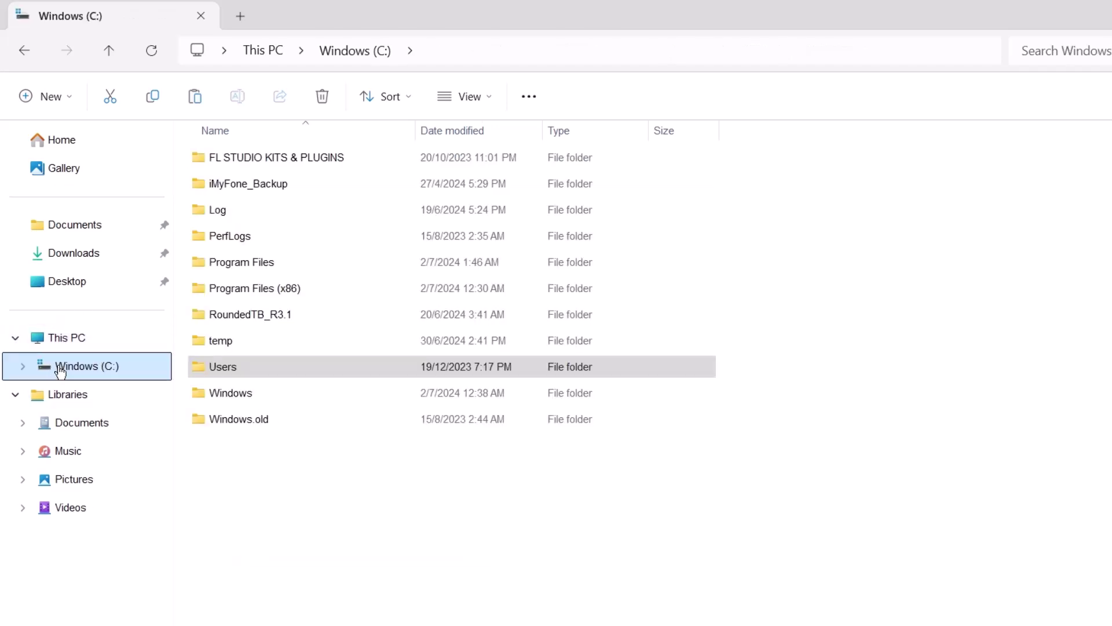
pyautogui.rightClick(268, 482)
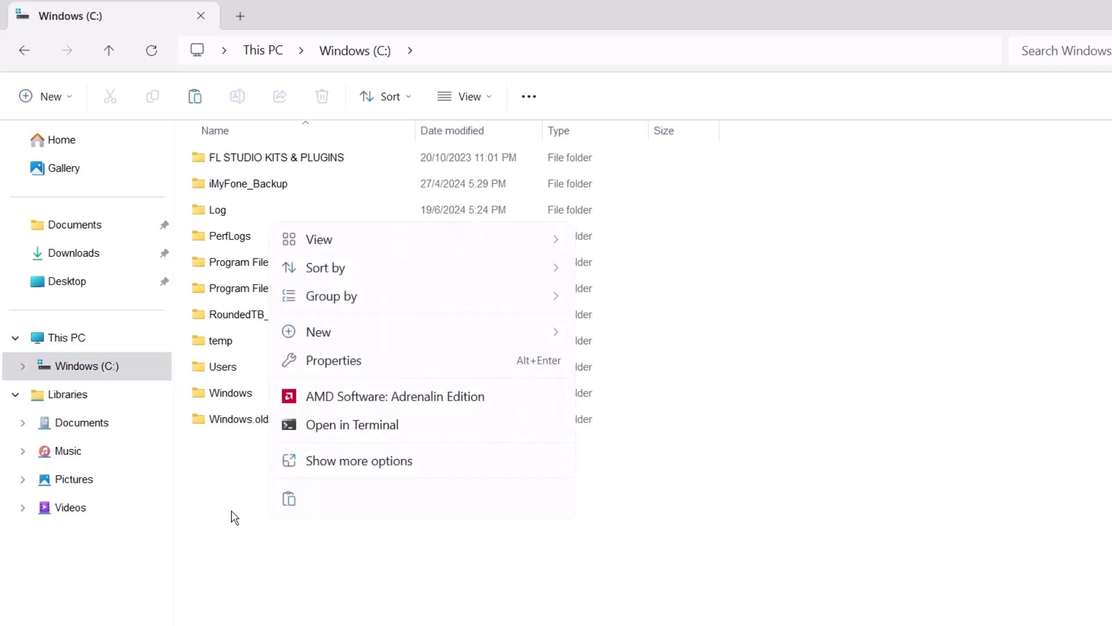
pyautogui.click(288, 499)
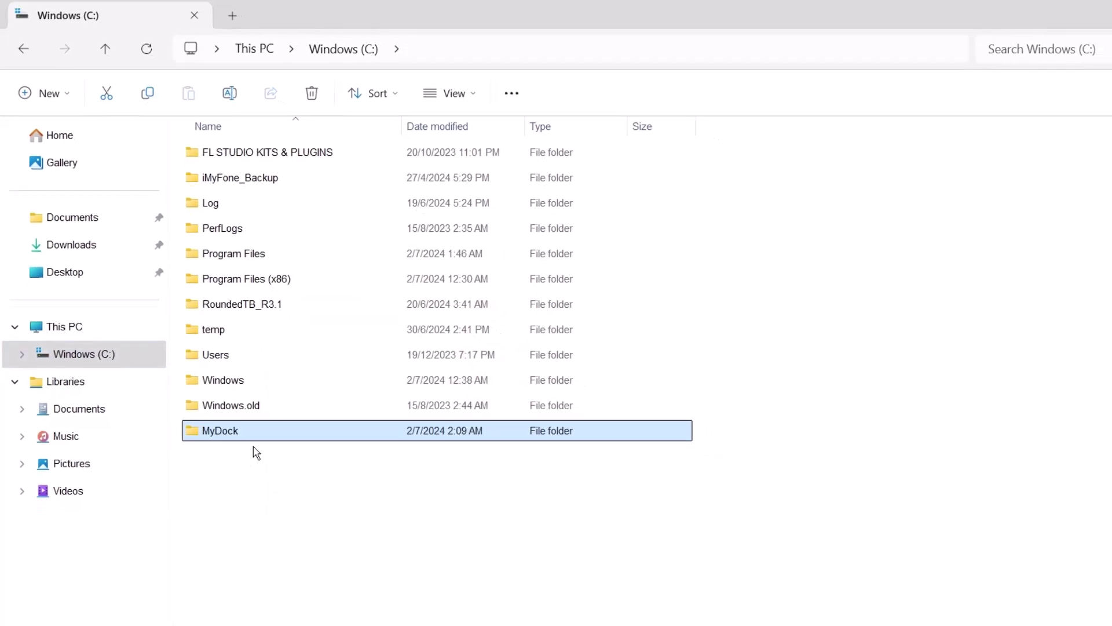
# Step: Launch dock_64 from C:\MyDock and expand the SmartScreen warning with More info
pyautogui.doubleClick(240, 445)
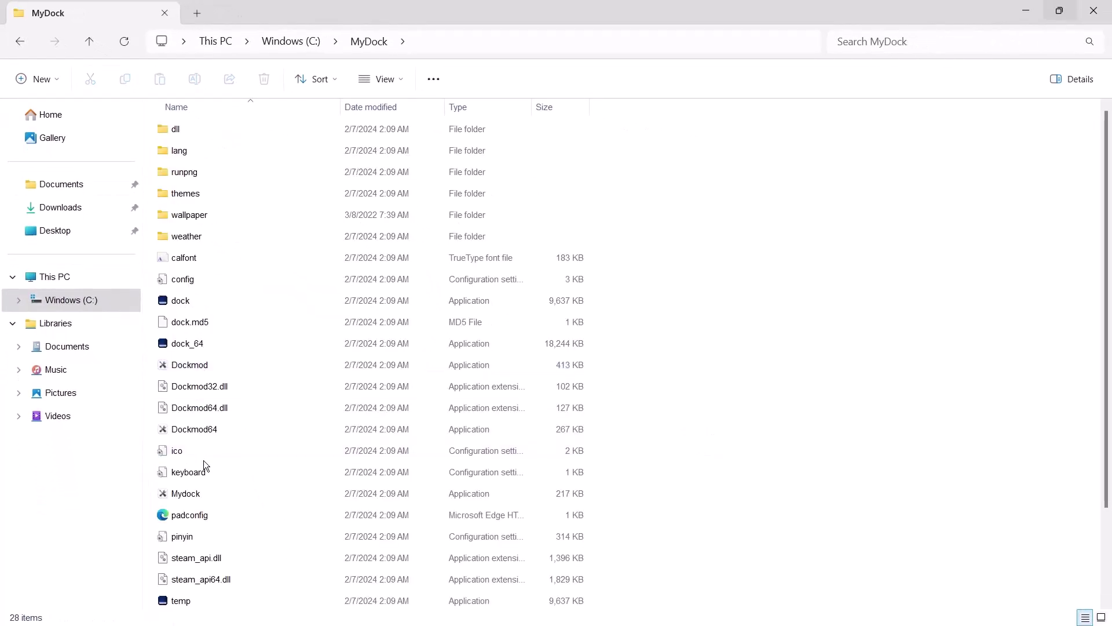
pyautogui.click(197, 343)
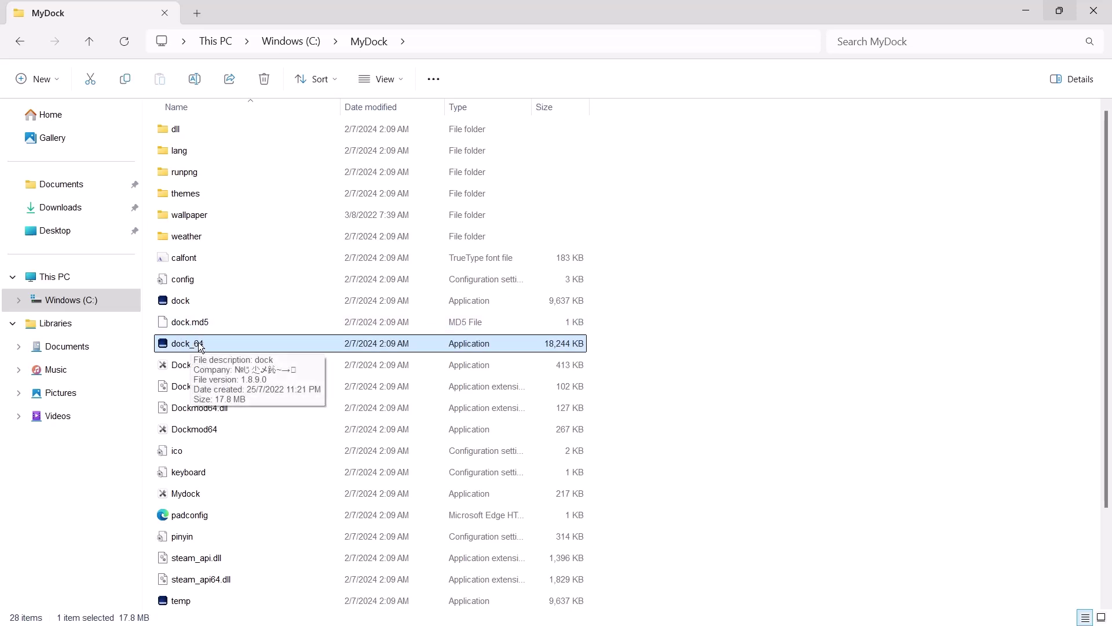
pyautogui.doubleClick(197, 344)
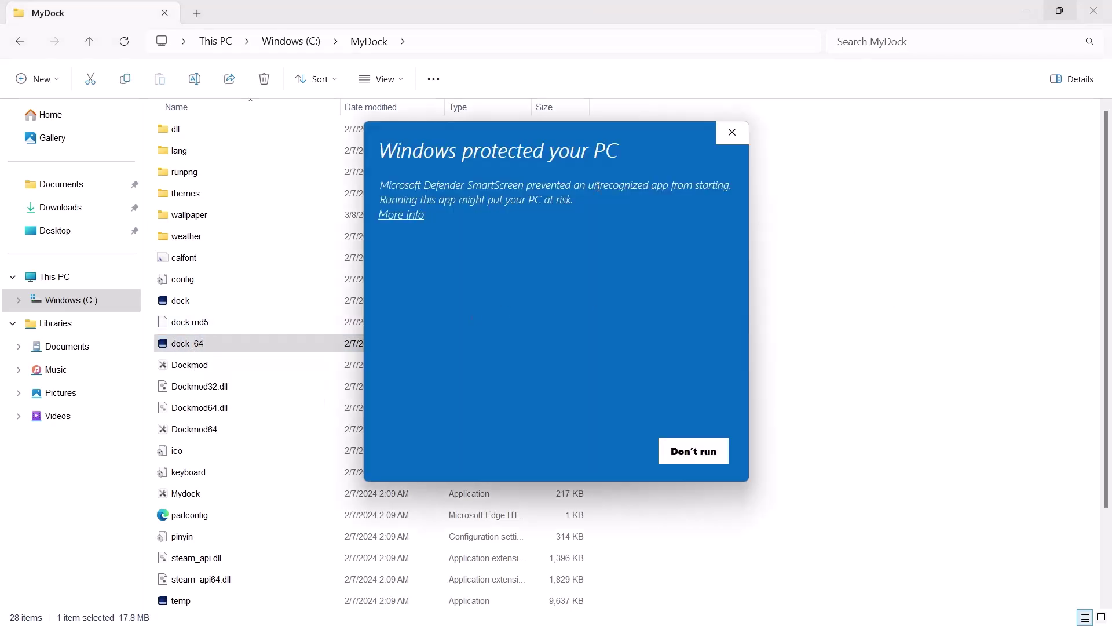
pyautogui.click(390, 216)
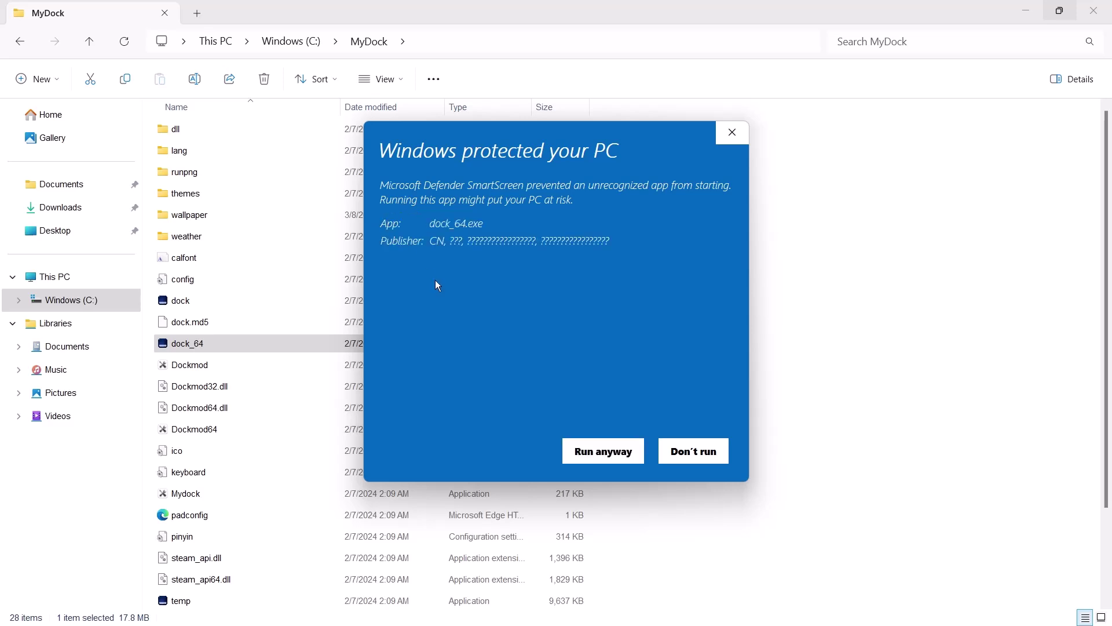
# Step: Choose Run anyway so MyDockFinder starts with its Mac dock and Finder menu bar
pyautogui.click(599, 451)
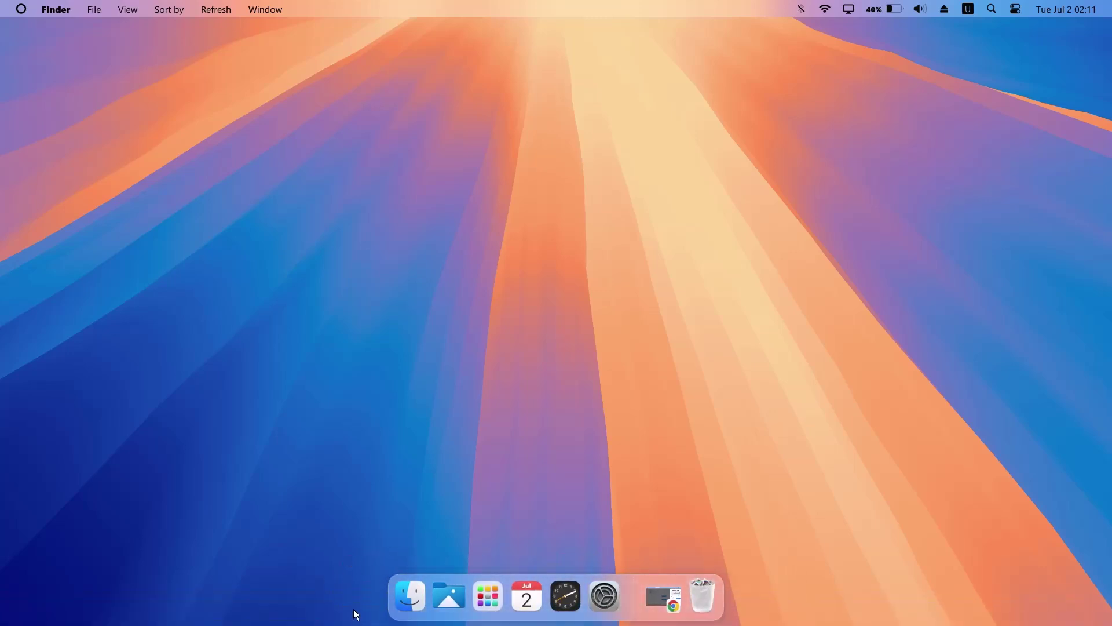
# Step: In dock Preferences, set Dock & Finder to auto-start at login as a Service
pyautogui.moveTo(334, 625)
pyautogui.rightClick(634, 592)
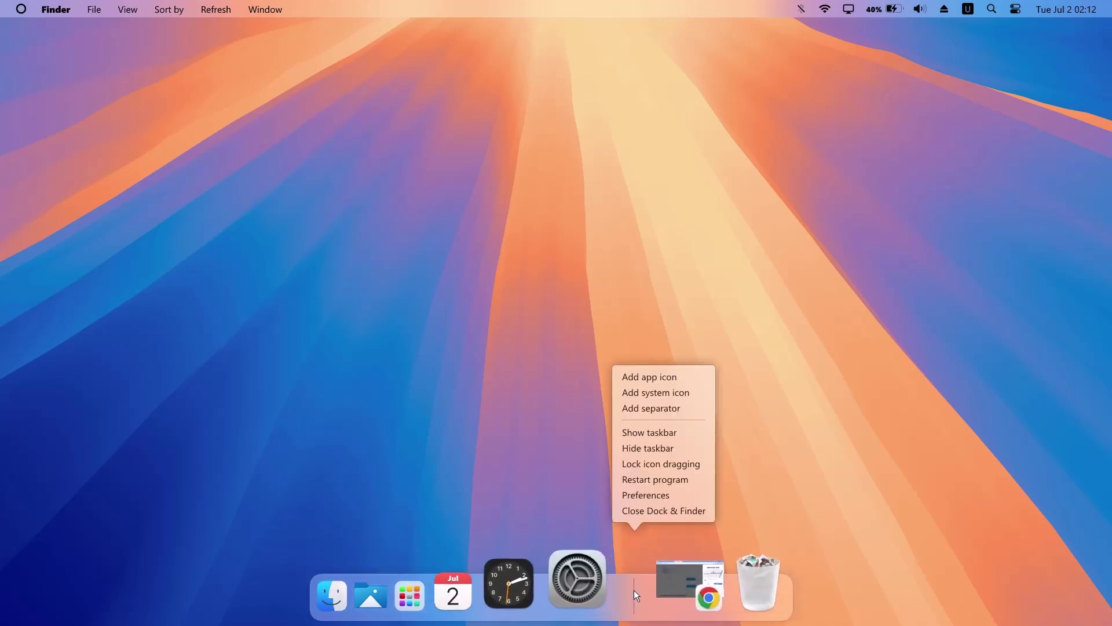
pyautogui.click(631, 495)
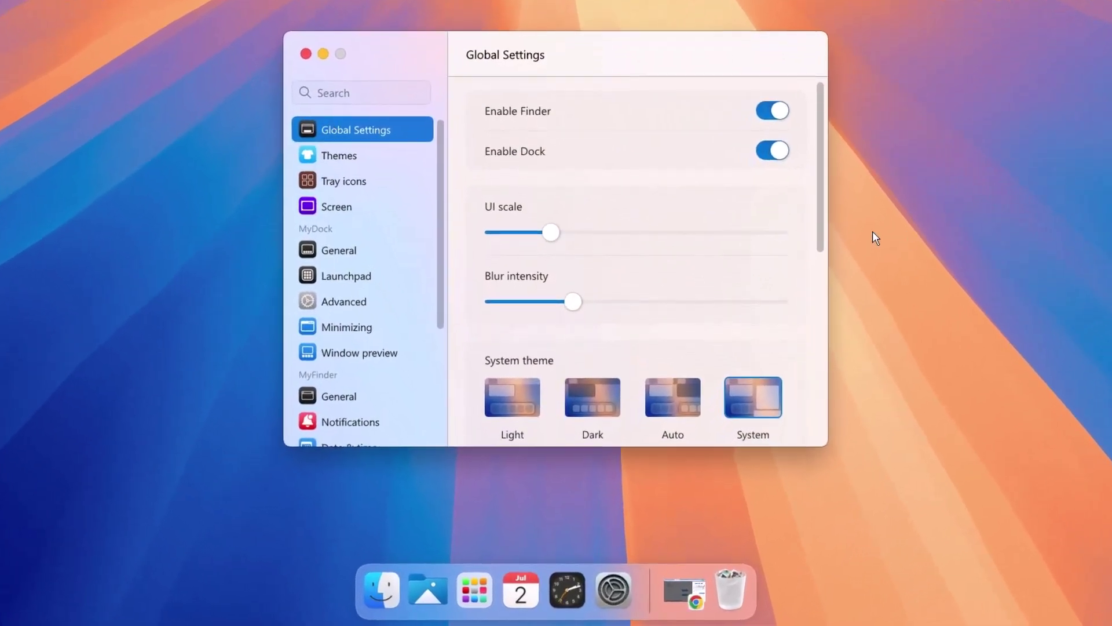
pyautogui.moveTo(822, 186); pyautogui.dragTo(803, 343)
pyautogui.click(545, 261)
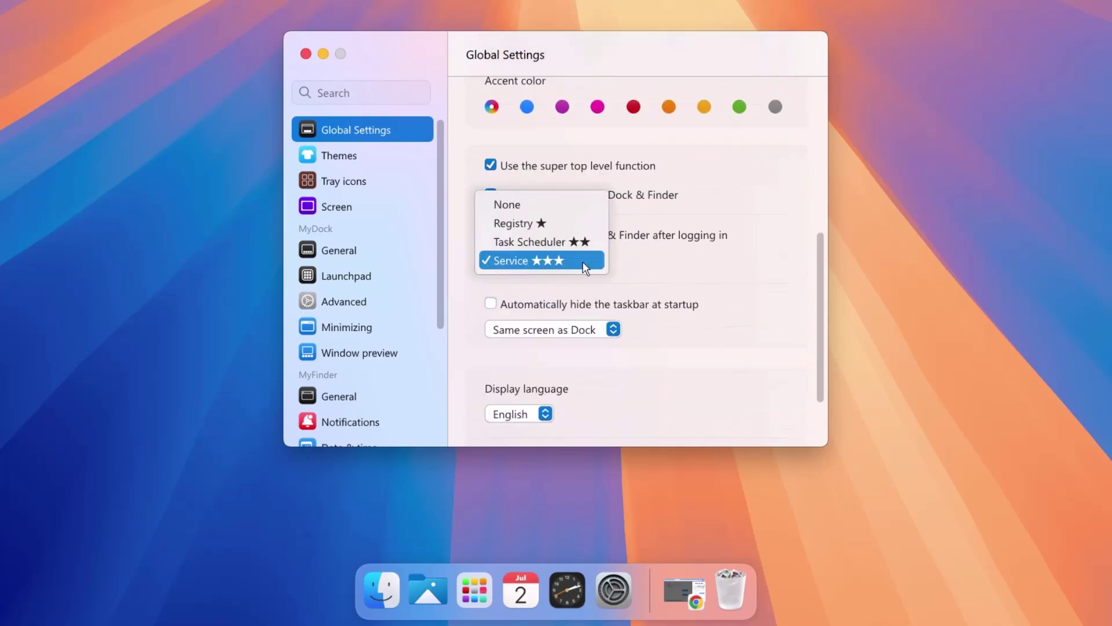
pyautogui.click(529, 260)
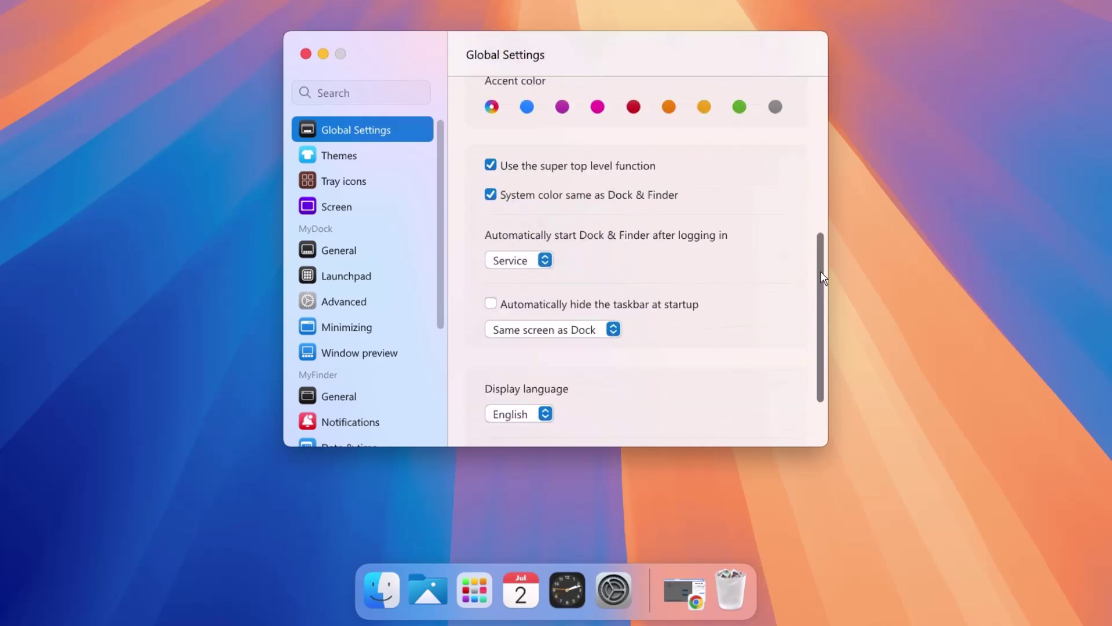
pyautogui.moveTo(822, 273); pyautogui.dragTo(816, 164)
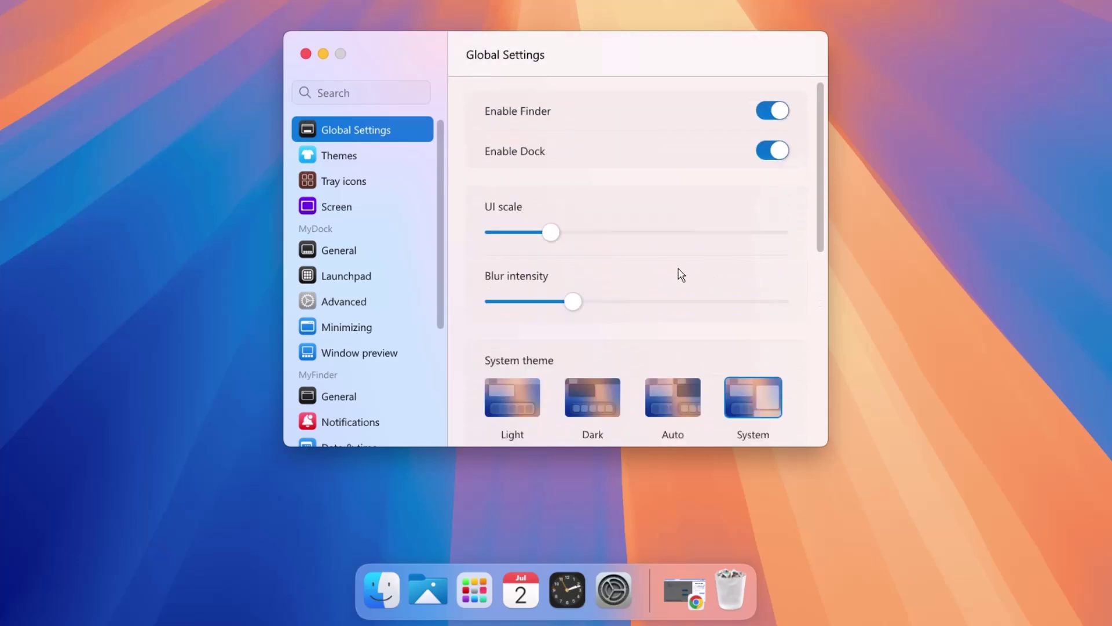
# Step: Under MyDock General, set Zoomed size to 125 and Icon distance to 4, then close preferences
pyautogui.click(353, 252)
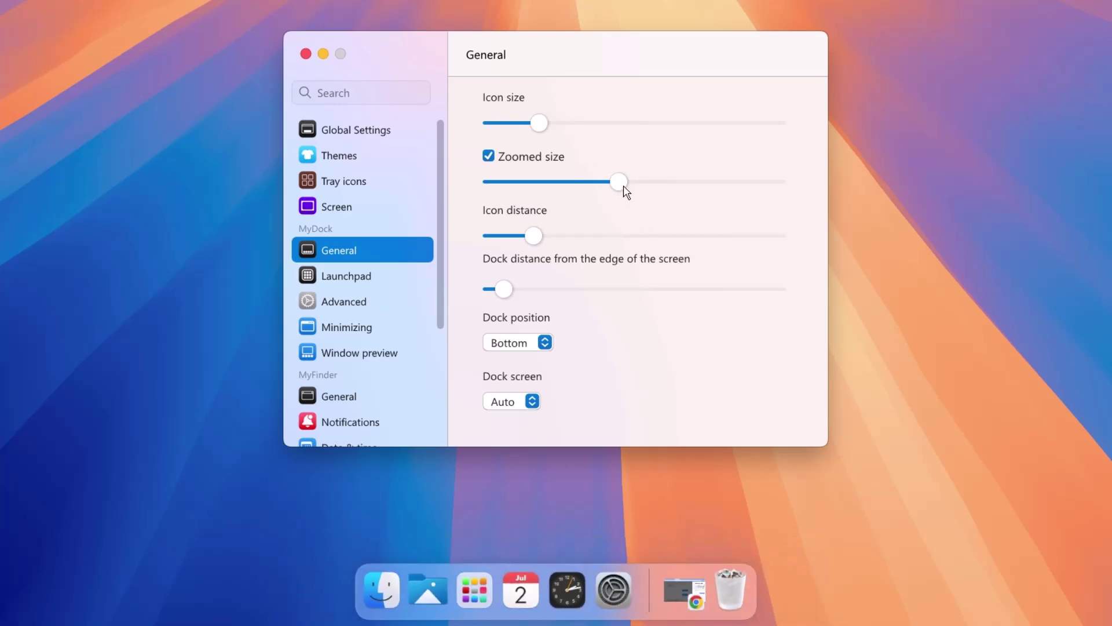
pyautogui.moveTo(622, 187); pyautogui.dragTo(615, 197)
pyautogui.moveTo(533, 236); pyautogui.dragTo(551, 238)
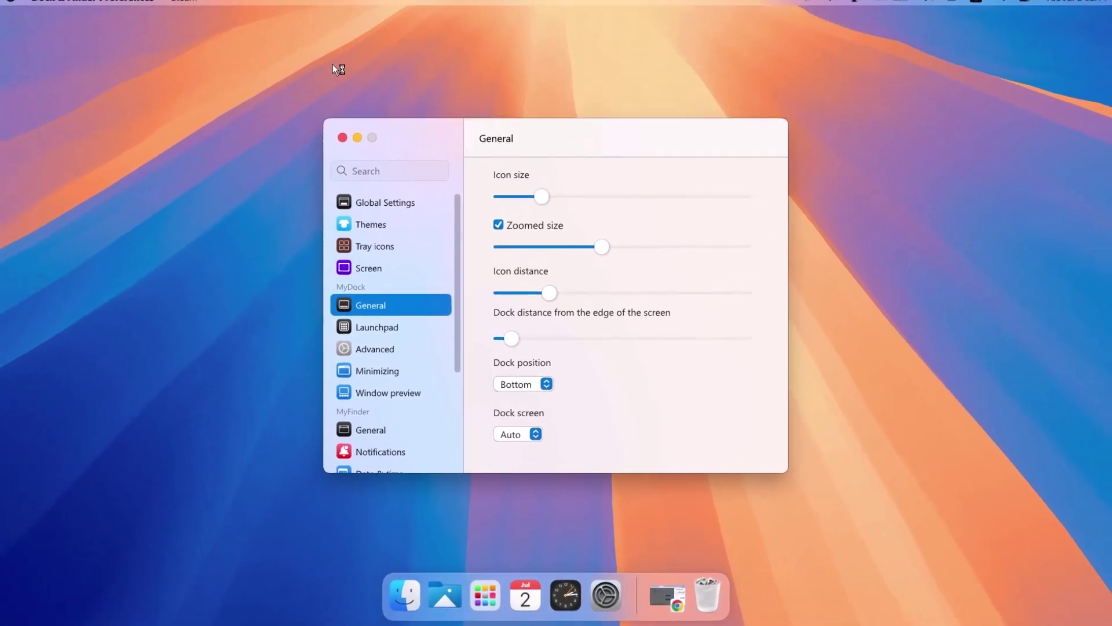
pyautogui.click(347, 147)
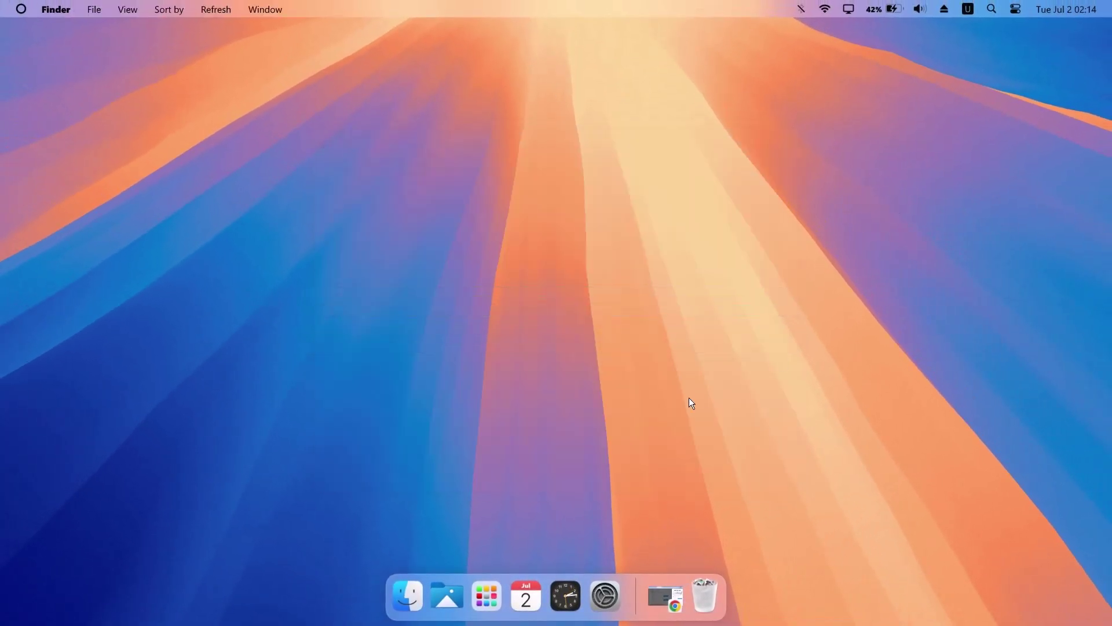
# Step: Open the file location of the pinned Excel app, showing the Start Menu Programs folder
pyautogui.click(991, 8)
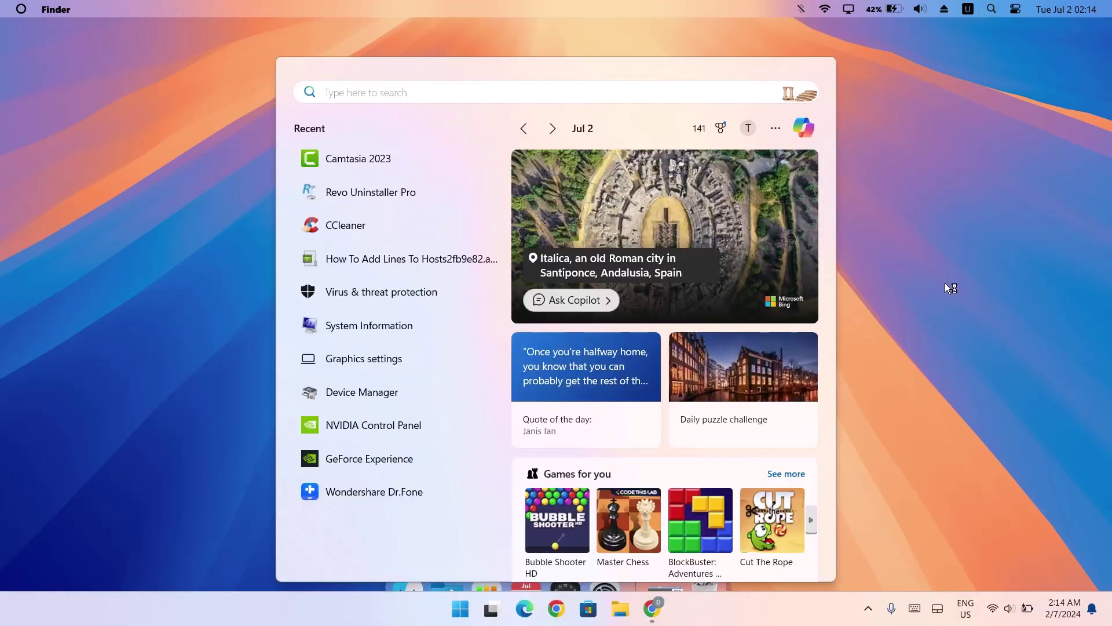
pyautogui.click(460, 610)
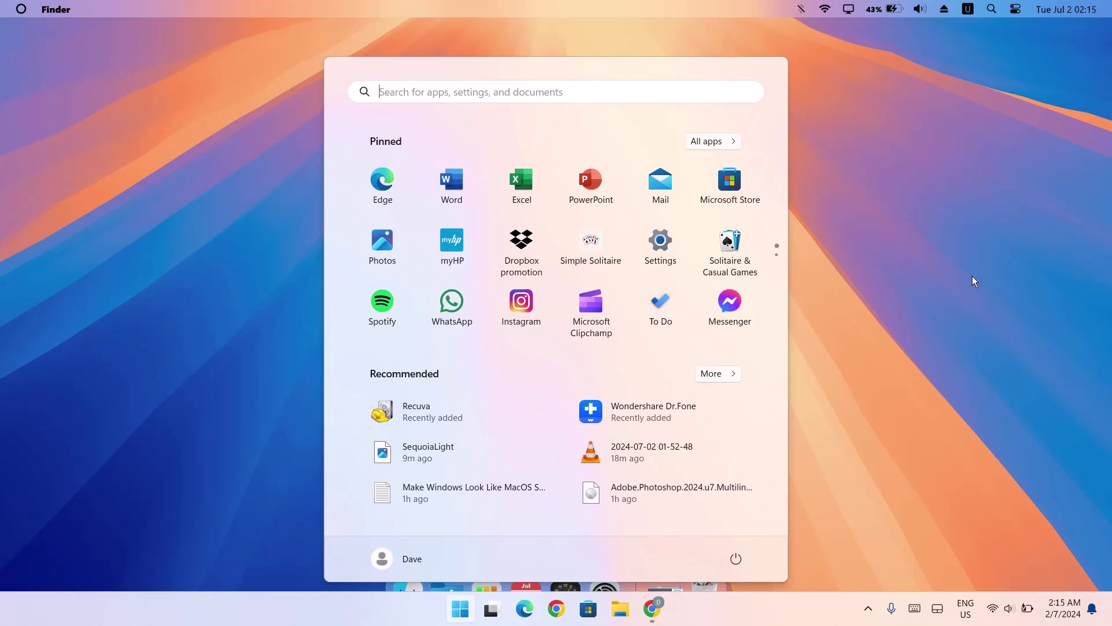
pyautogui.rightClick(525, 178)
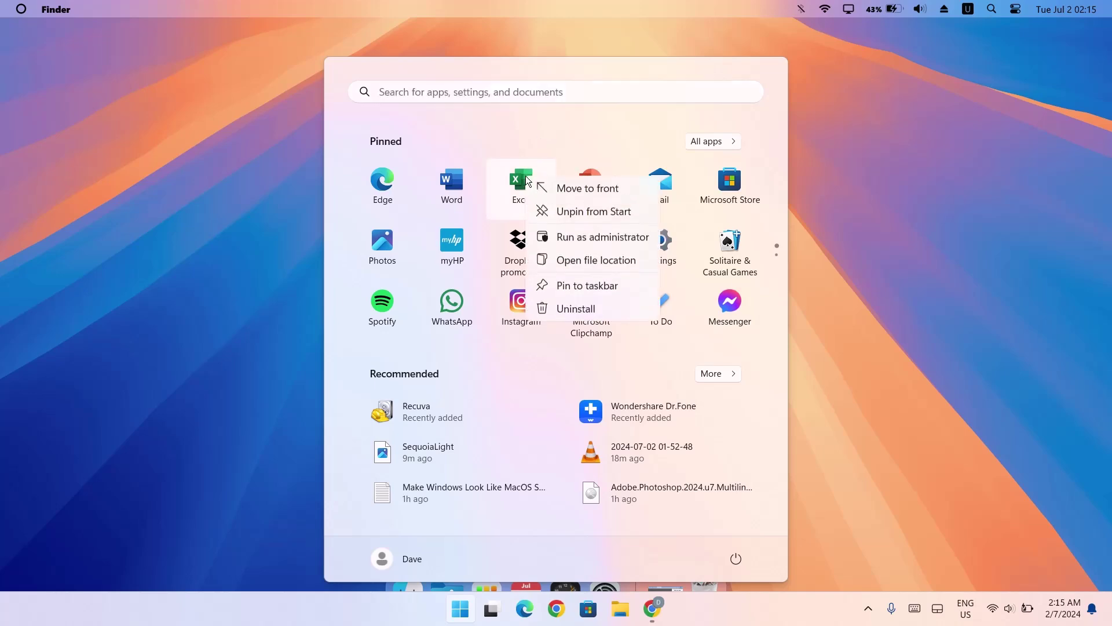
pyautogui.click(576, 262)
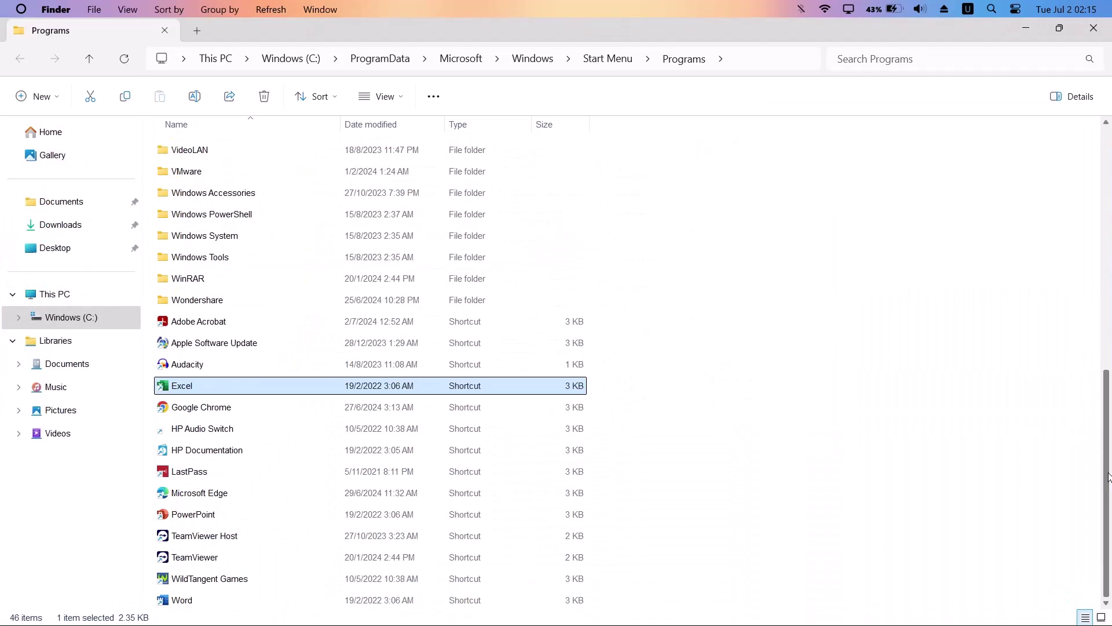
pyautogui.moveTo(1109, 477); pyautogui.dragTo(1102, 456)
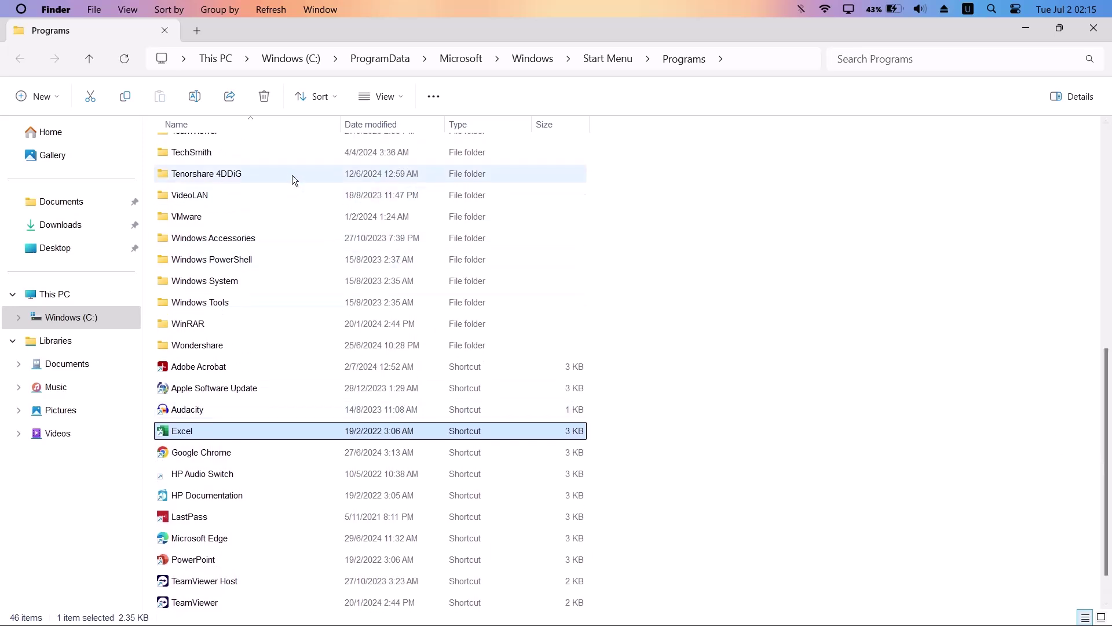
pyautogui.scroll(-1, 1031, 423)
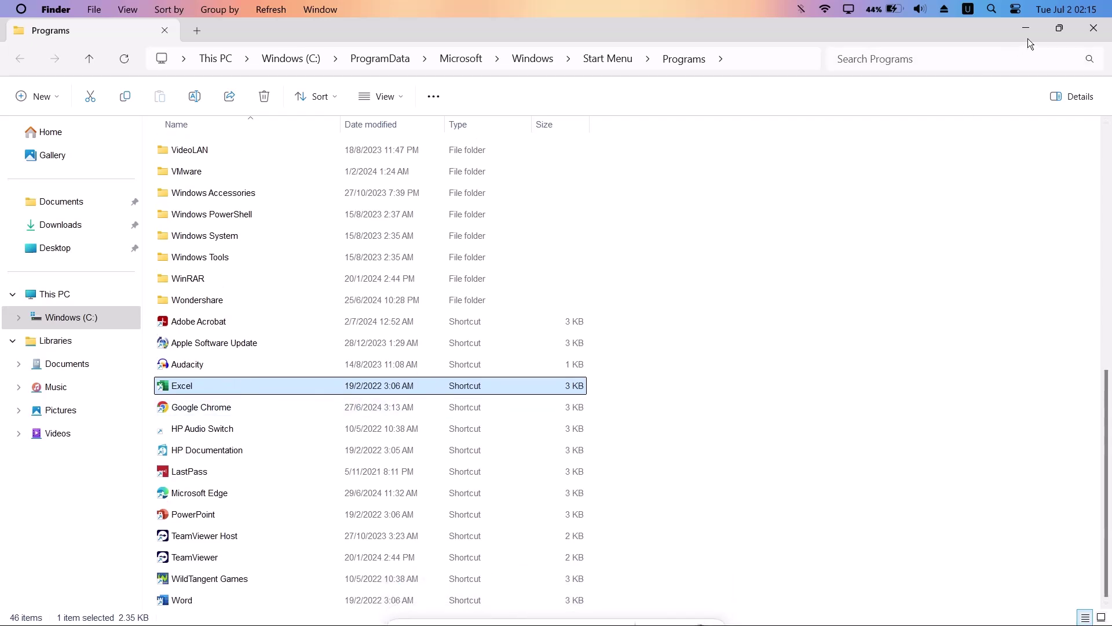
# Step: Shrink and lower the Explorer window, then drag the Excel shortcut onto the dock
pyautogui.click(1060, 28)
pyautogui.moveTo(635, 86); pyautogui.dragTo(640, 138)
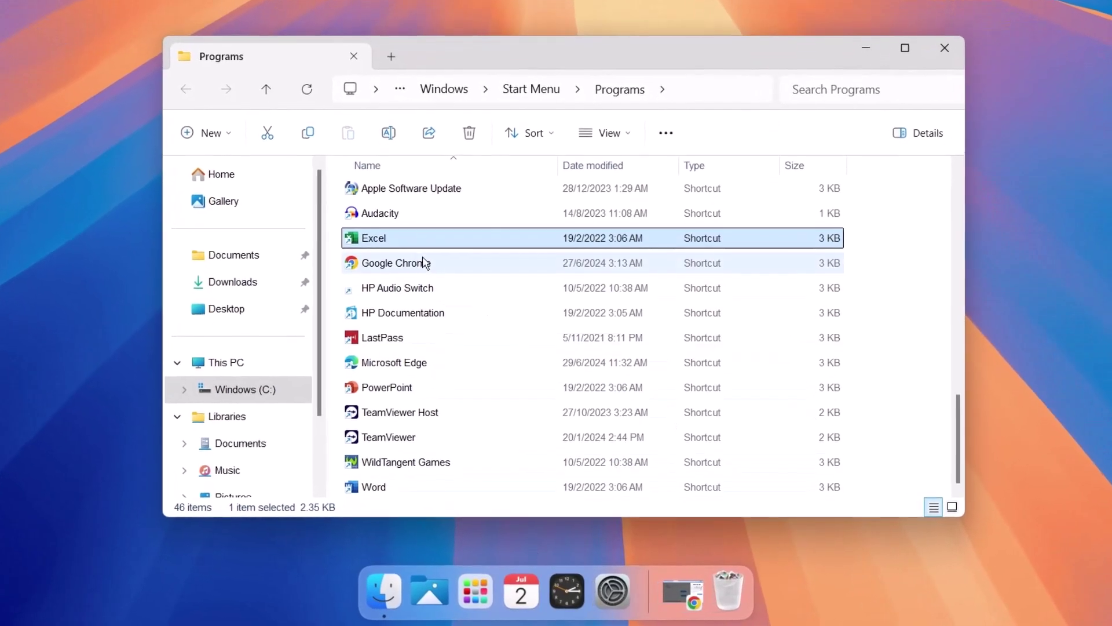
pyautogui.moveTo(375, 238); pyautogui.dragTo(637, 612)
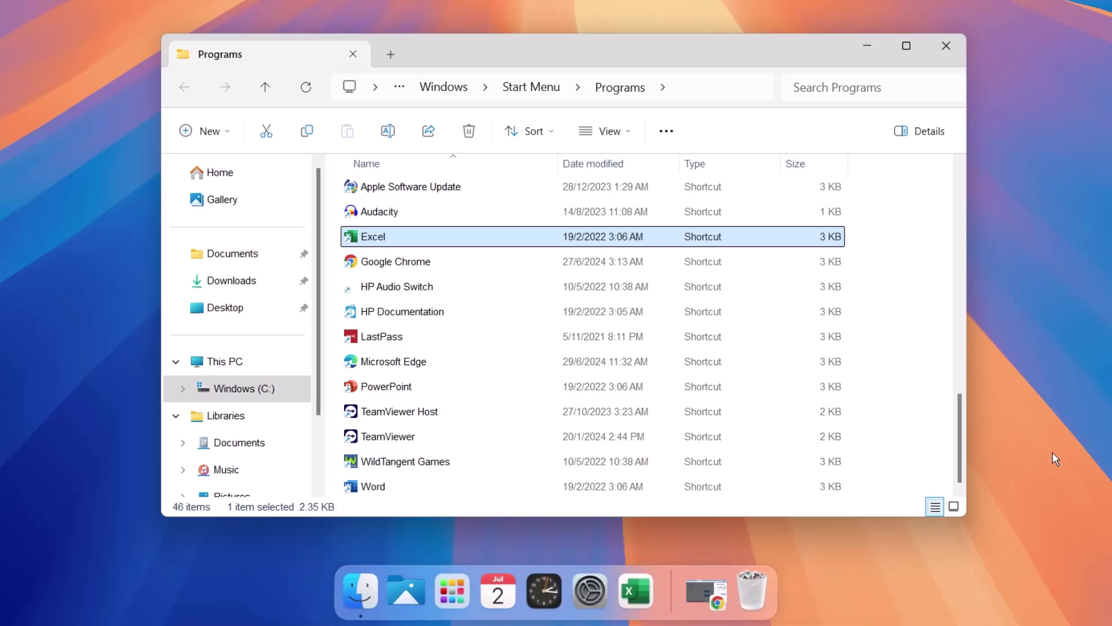
# Step: Add the Google Chrome and Word shortcuts to the dock and close the Programs folder
pyautogui.click(375, 263)
pyautogui.moveTo(374, 267); pyautogui.dragTo(694, 596)
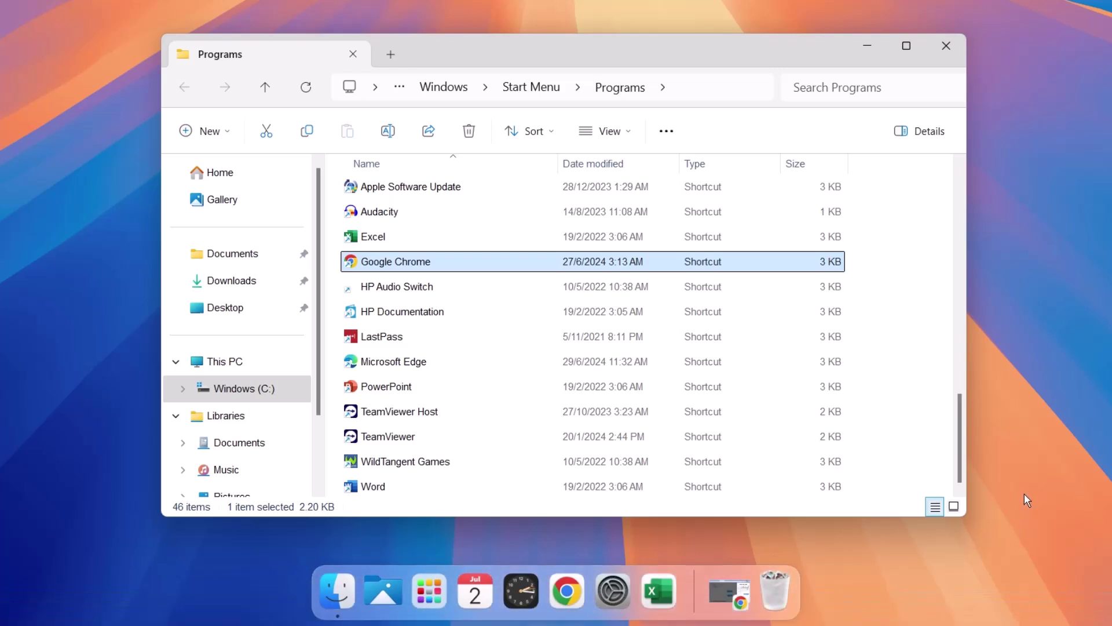
pyautogui.click(371, 488)
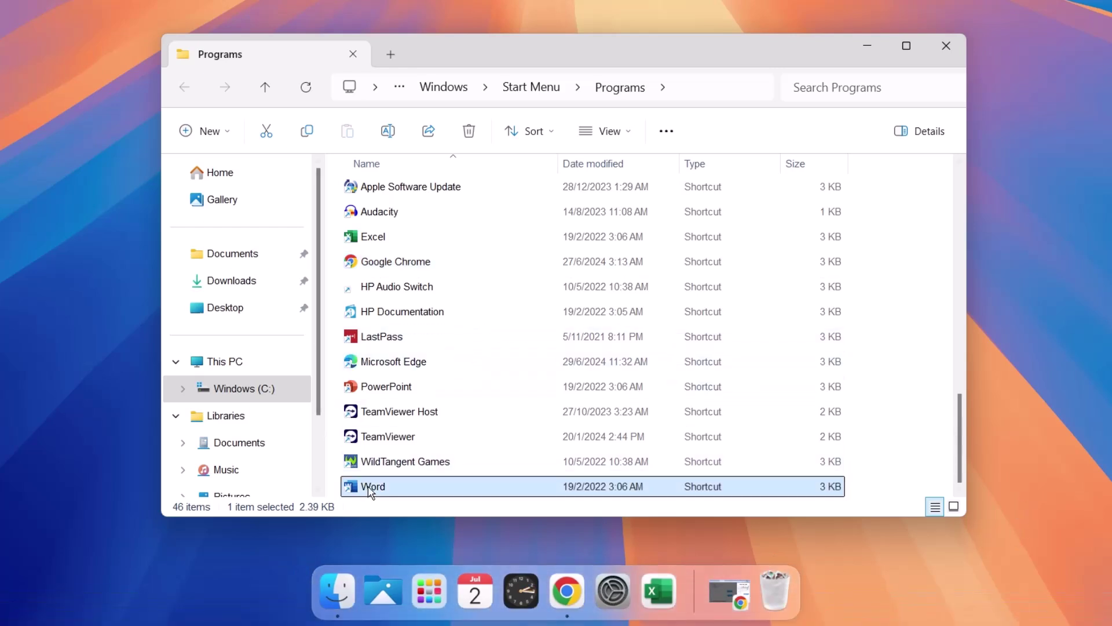
pyautogui.moveTo(370, 491); pyautogui.dragTo(666, 608)
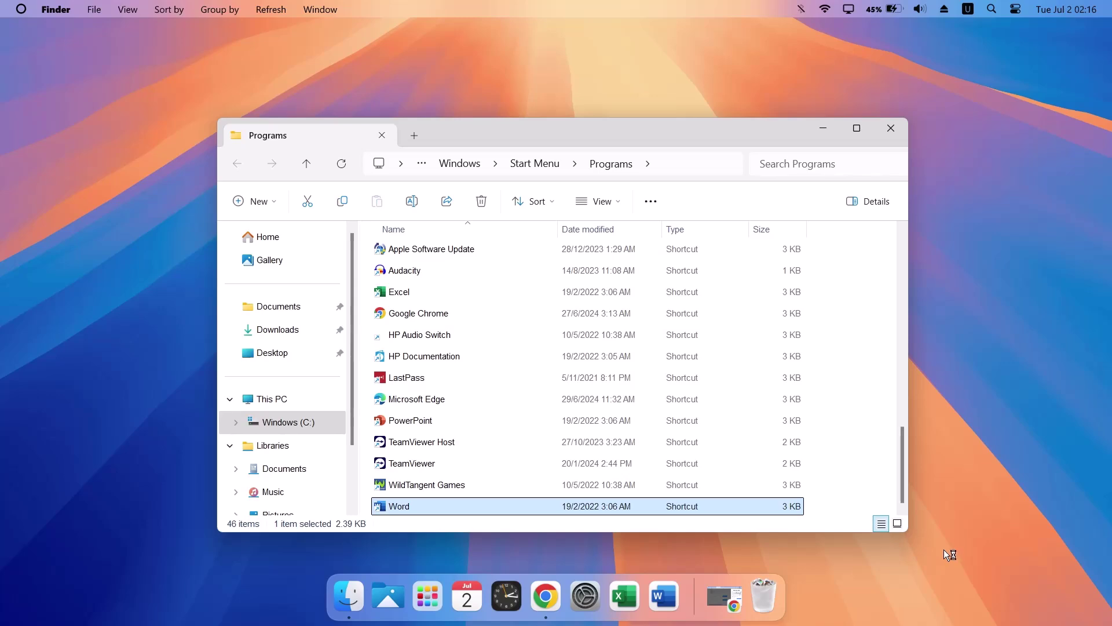
pyautogui.click(891, 129)
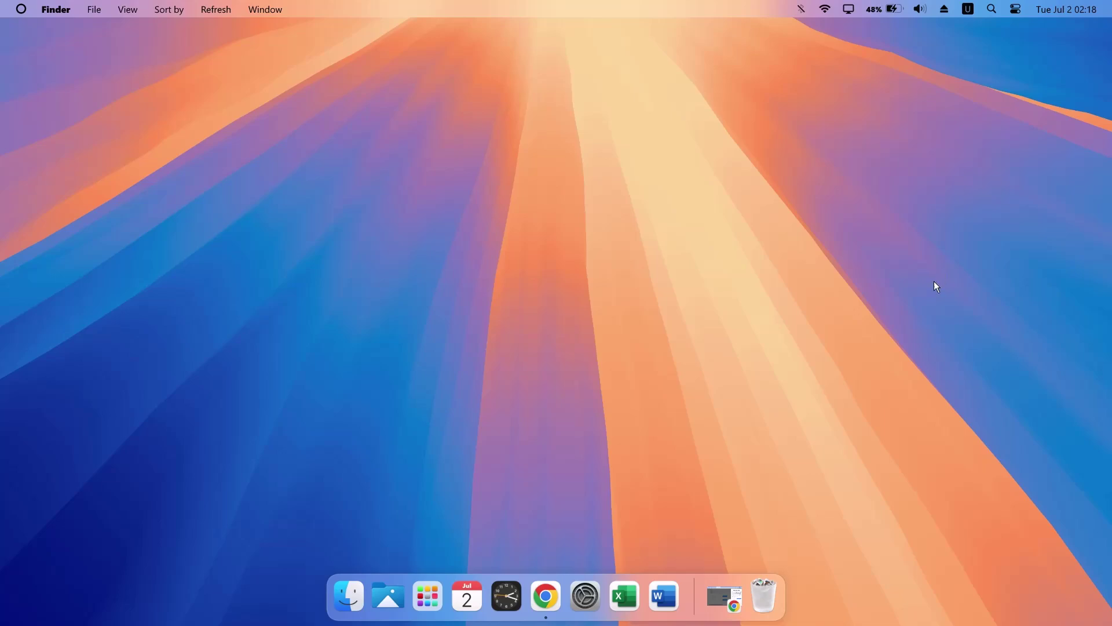
# Step: Download the Rainmeter 4.5.18 installer from the rainmeter.net tab and show it in its folder
pyautogui.click(713, 599)
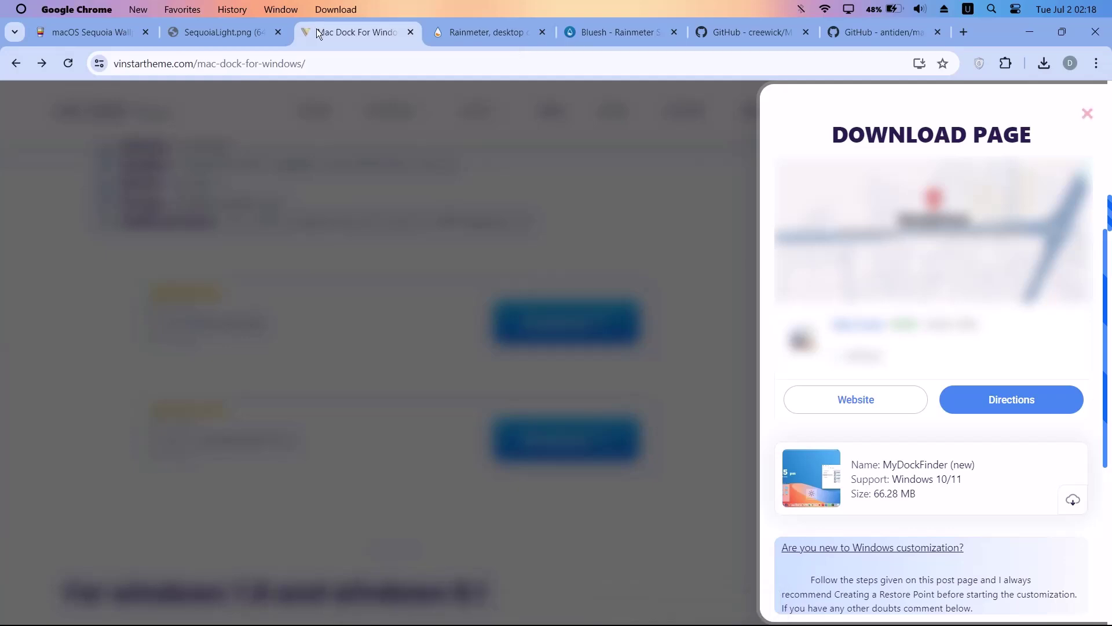
pyautogui.click(447, 33)
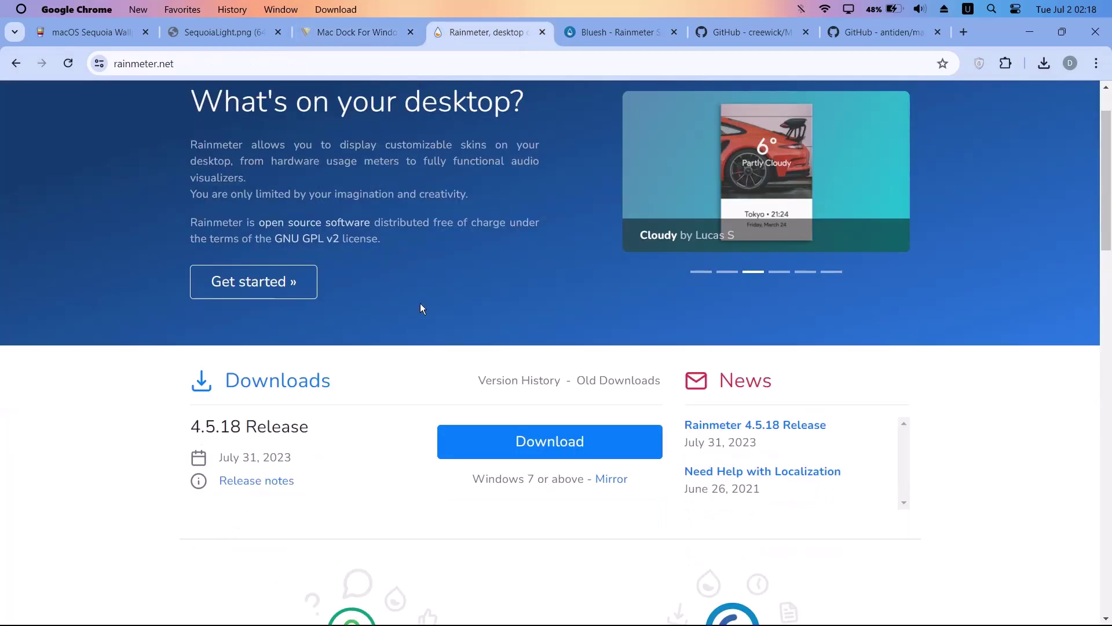
pyautogui.click(500, 443)
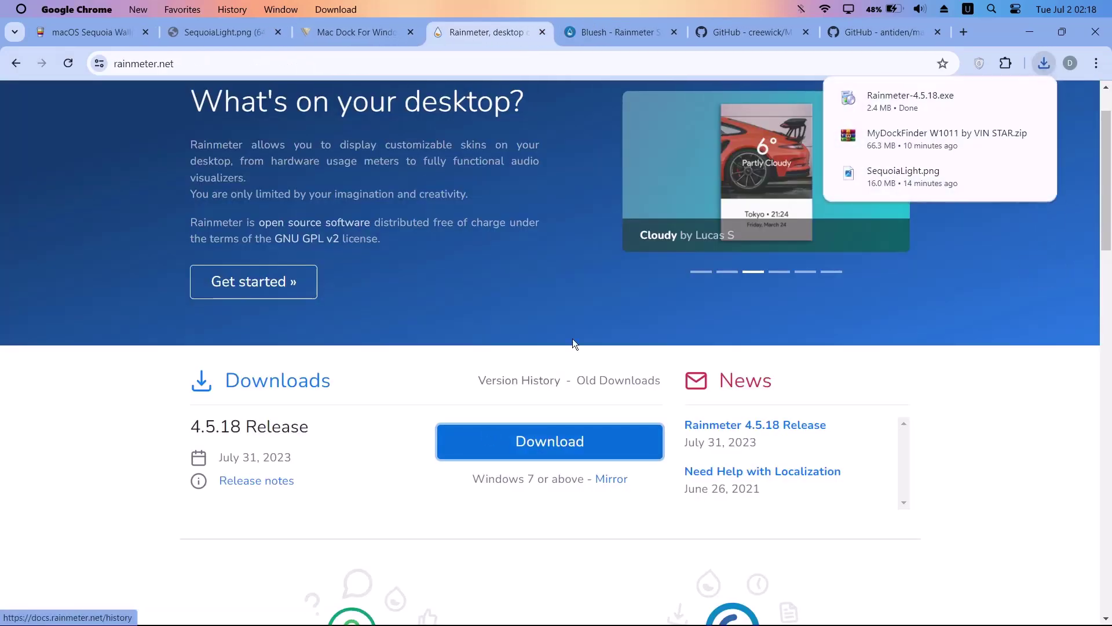
pyautogui.click(1005, 97)
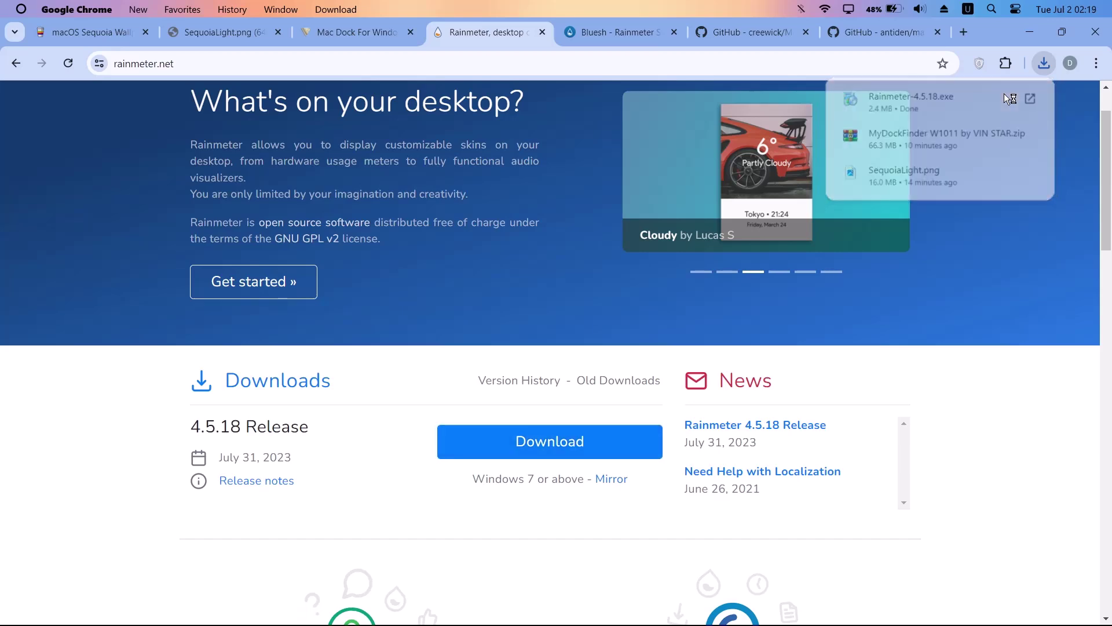
# Step: Run Rainmeter-4.5.18 from Downloads, complete the English setup and dismiss the notification
pyautogui.click(857, 128)
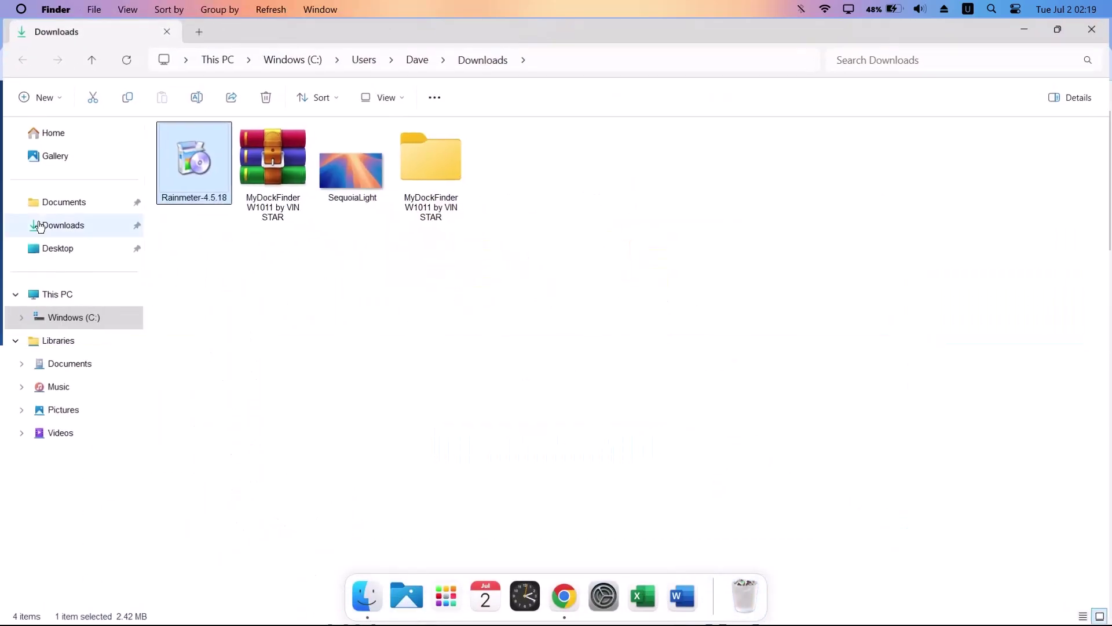
pyautogui.doubleClick(194, 148)
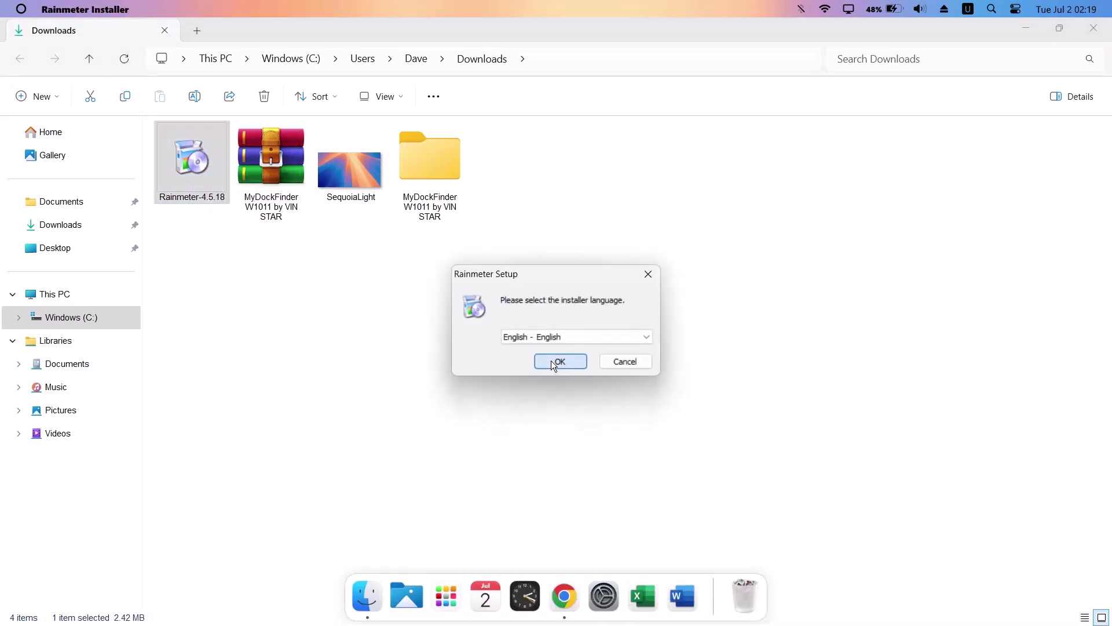
pyautogui.click(551, 360)
pyautogui.click(630, 445)
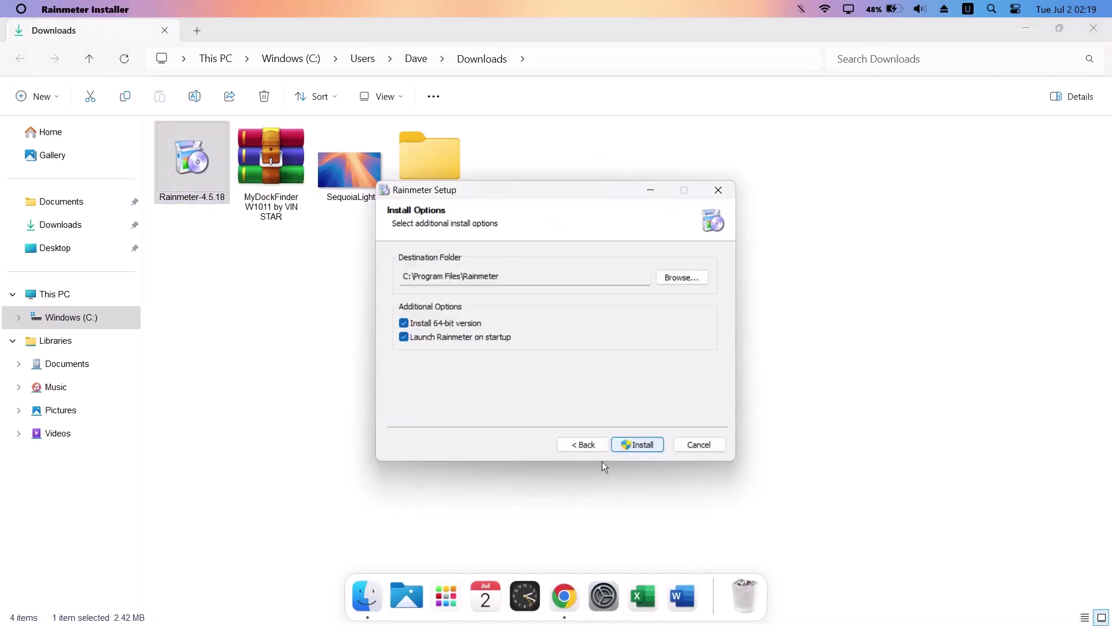
pyautogui.click(641, 449)
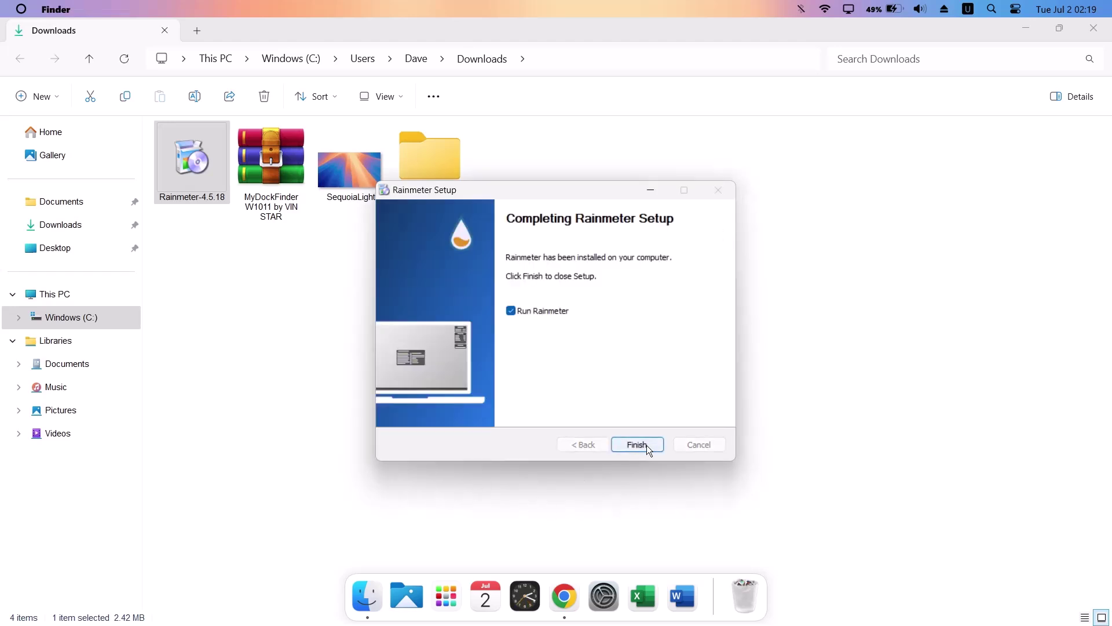
pyautogui.click(645, 446)
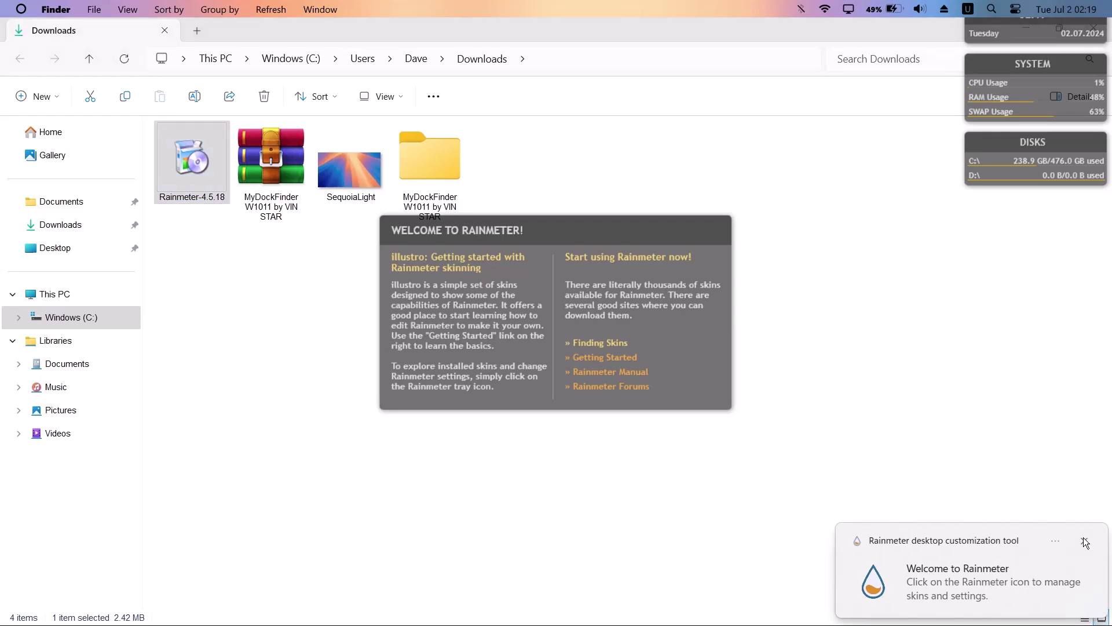
pyautogui.click(1085, 543)
# Step: Minimize Downloads and unload Rainmeter's Welcome skin from the desktop
pyautogui.click(1013, 26)
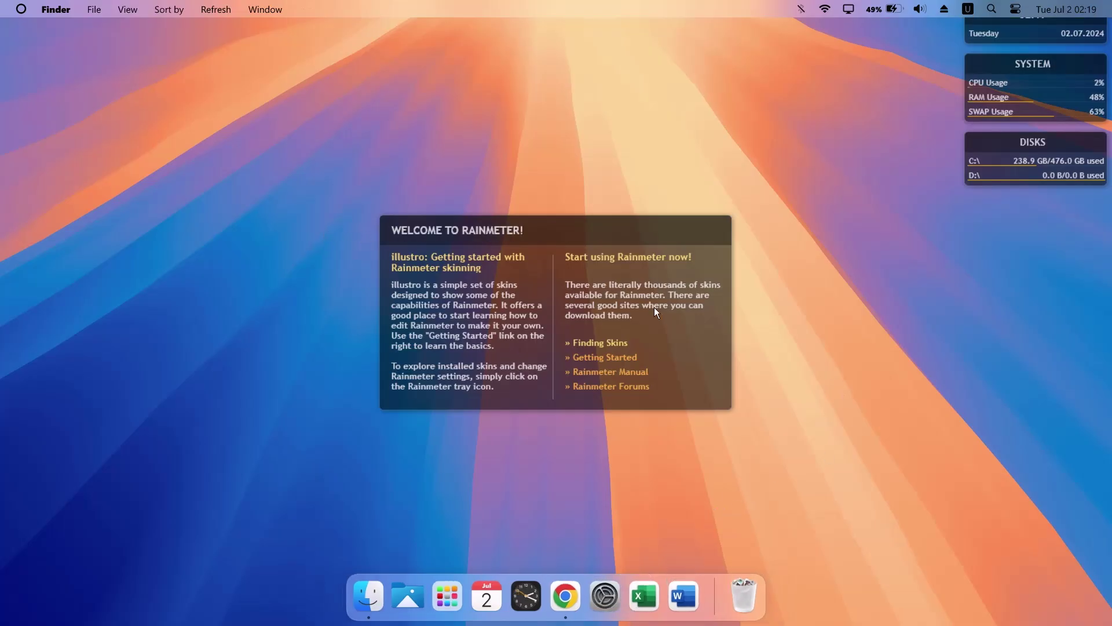
pyautogui.rightClick(692, 347)
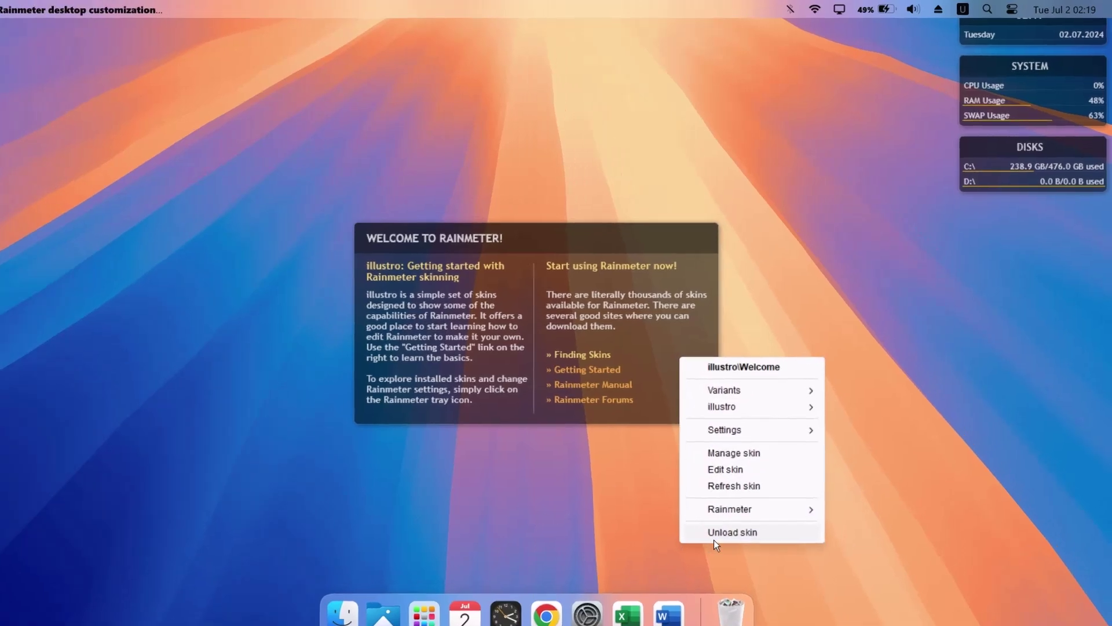
pyautogui.click(731, 513)
# Step: Unload the DISKS, SYSTEM and Clock Rainmeter skins one after another
pyautogui.rightClick(941, 211)
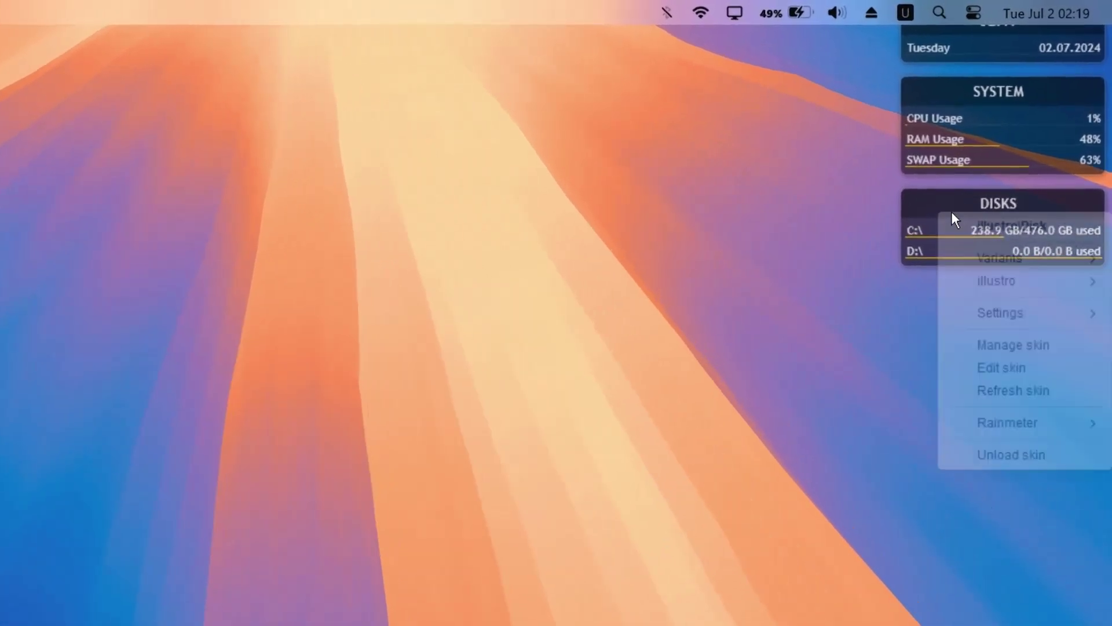
pyautogui.click(971, 458)
pyautogui.rightClick(912, 118)
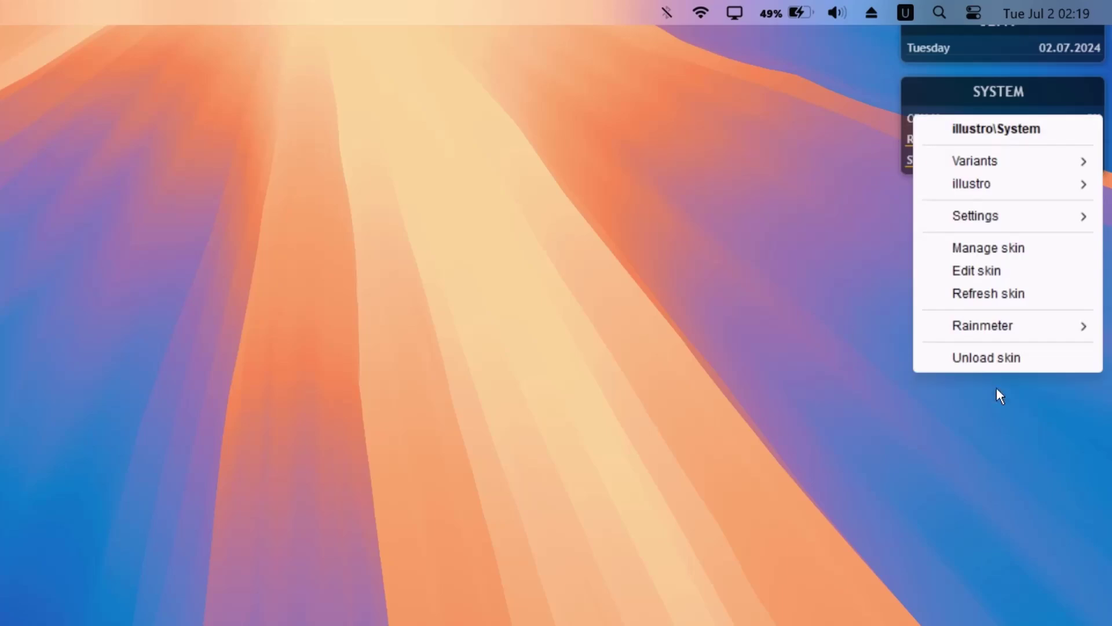
pyautogui.click(996, 359)
pyautogui.rightClick(944, 51)
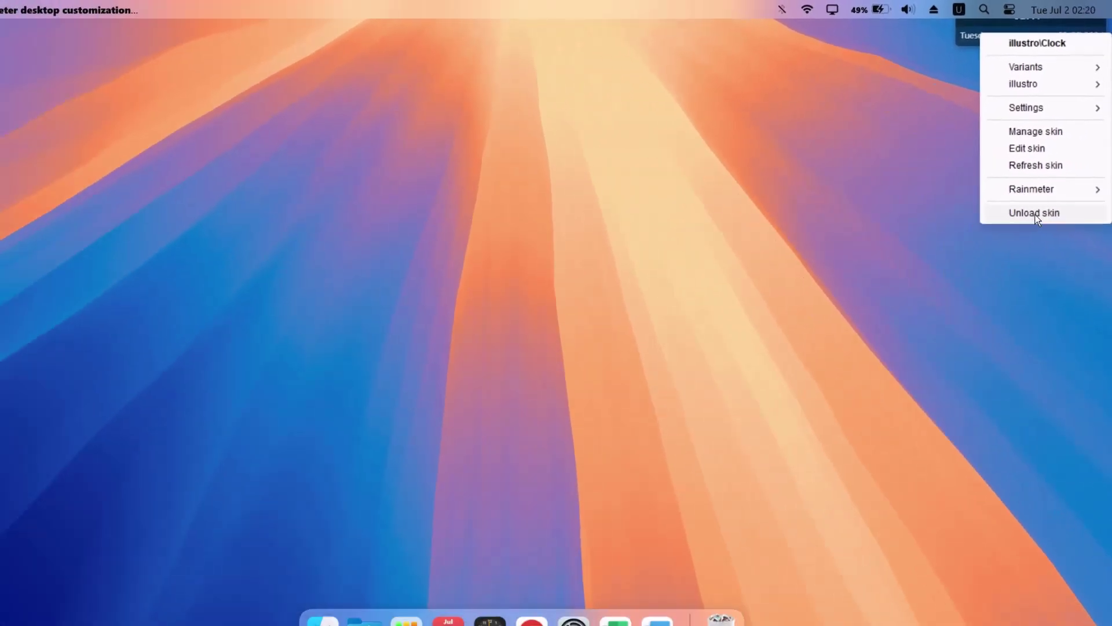
pyautogui.click(1011, 278)
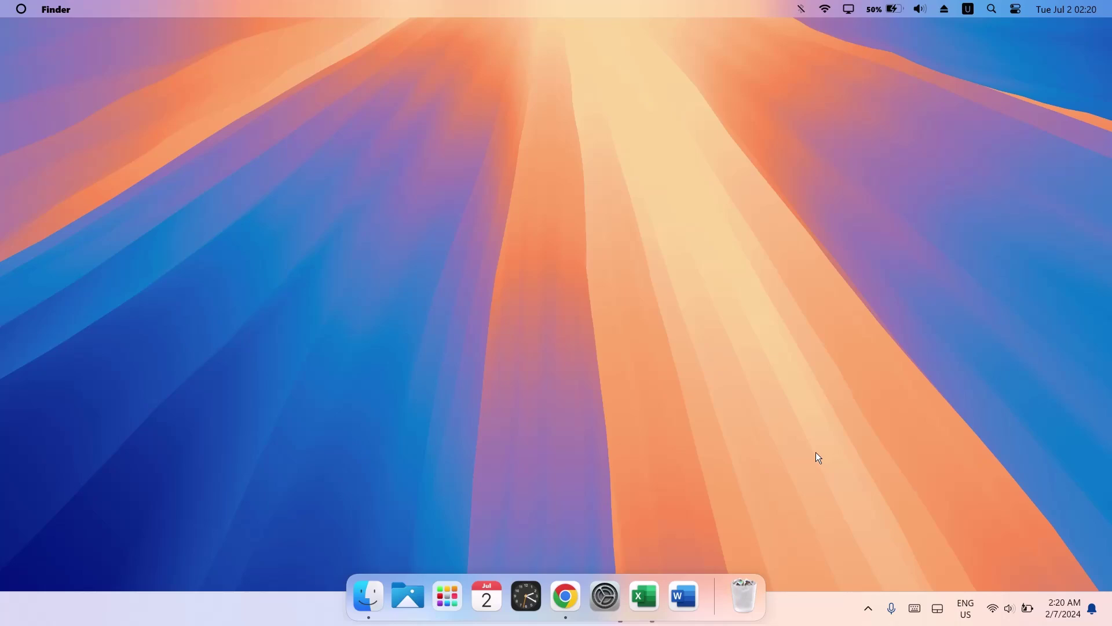
# Step: Download bluesh.rmskin from the Bluesh page in Chrome, then go to the MontereyRainmeter GitHub tab
pyautogui.click(568, 592)
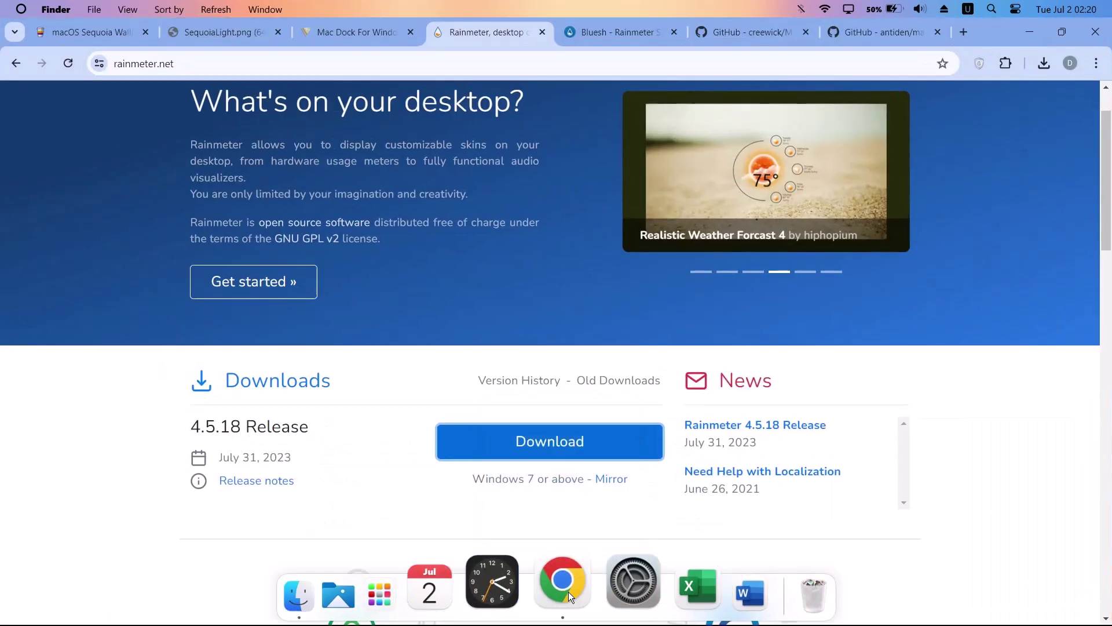
pyautogui.hotkey('ctrl', 'Tab')
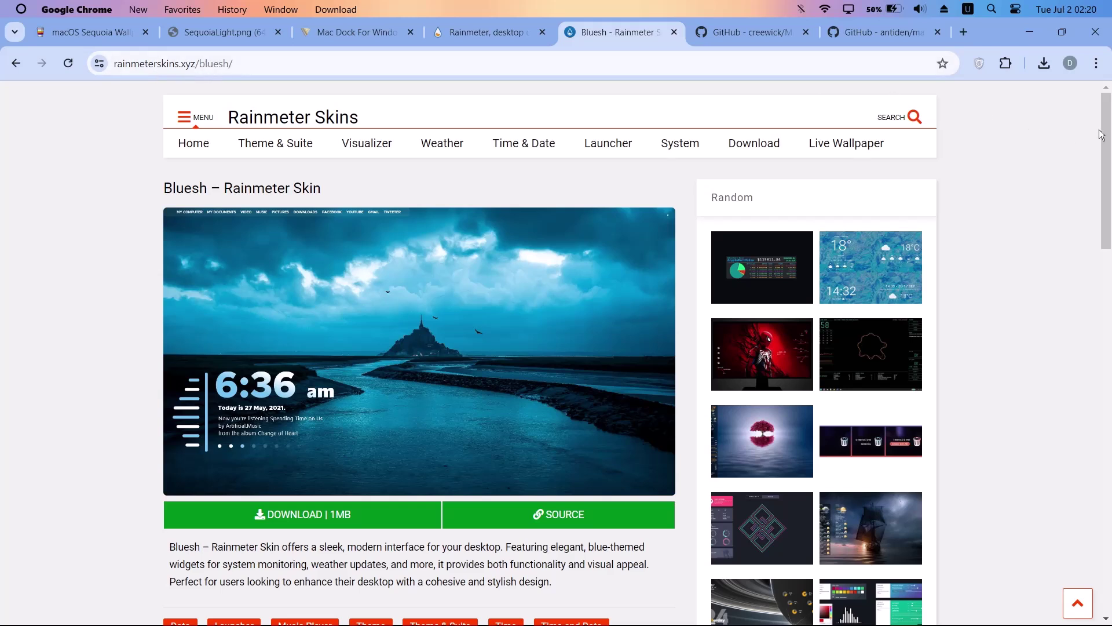
pyautogui.scroll(-1, 474, 134)
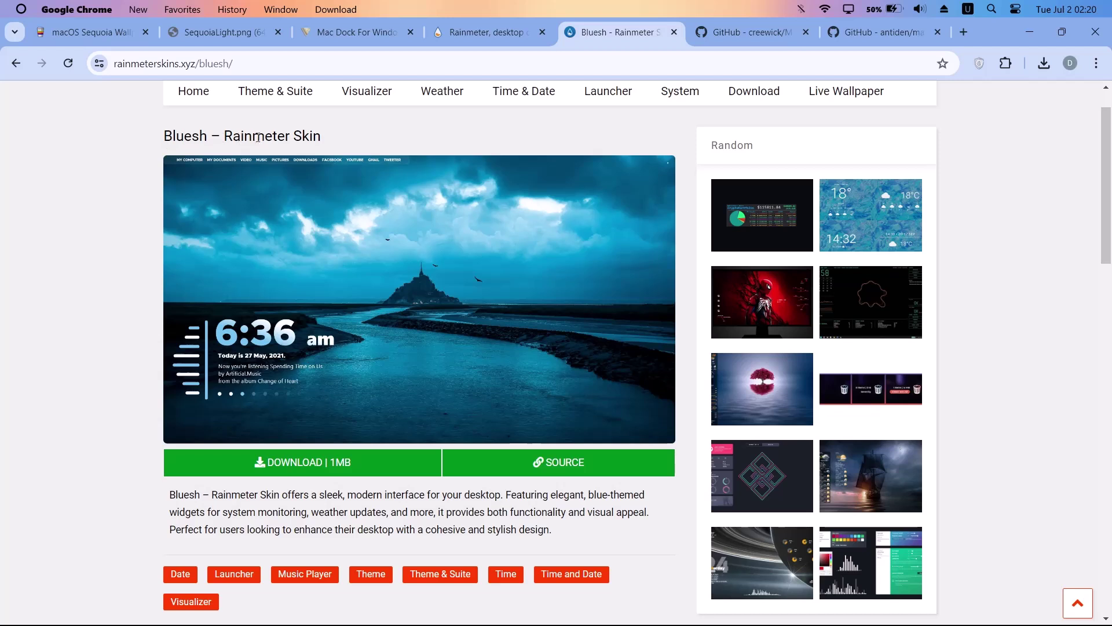
pyautogui.click(328, 469)
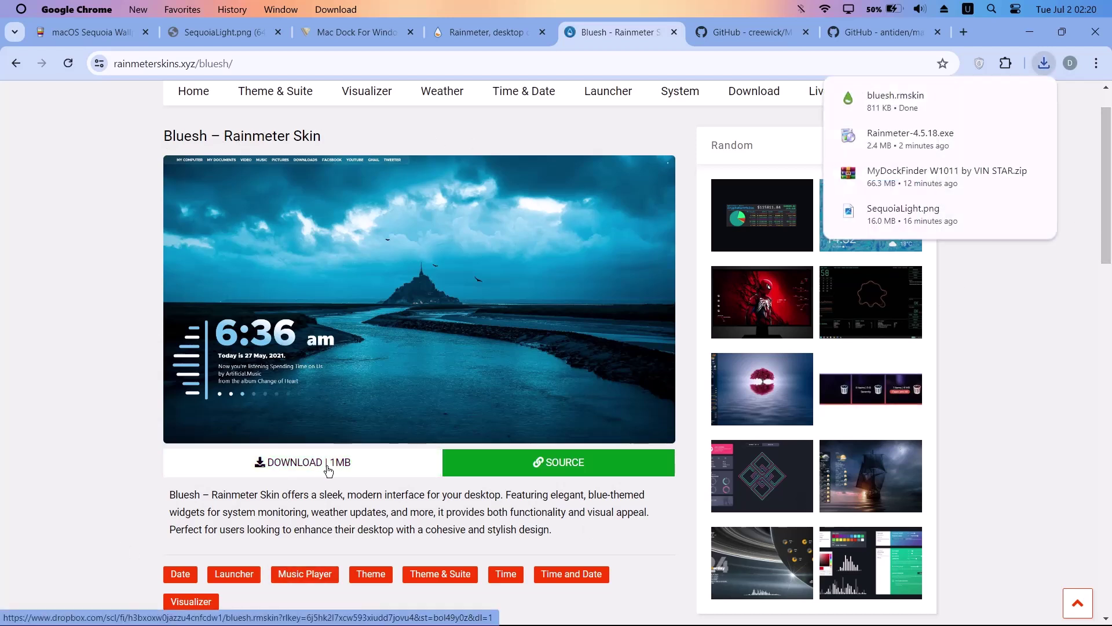
pyautogui.click(738, 29)
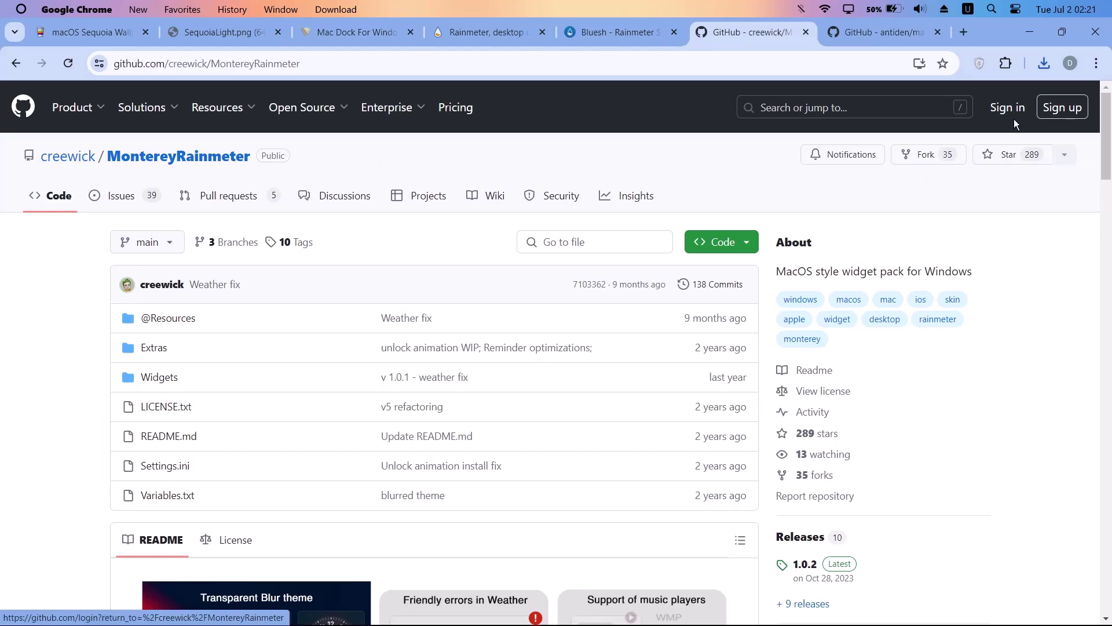
# Step: Open the MontereyRainmeter Latest 1.0.2 release and download Monterey_1.0.2.rmskin
pyautogui.moveTo(1108, 131)
pyautogui.mouseDown()
pyautogui.moveTo(1108, 199)
pyautogui.moveTo(1108, 176)
pyautogui.mouseUp()
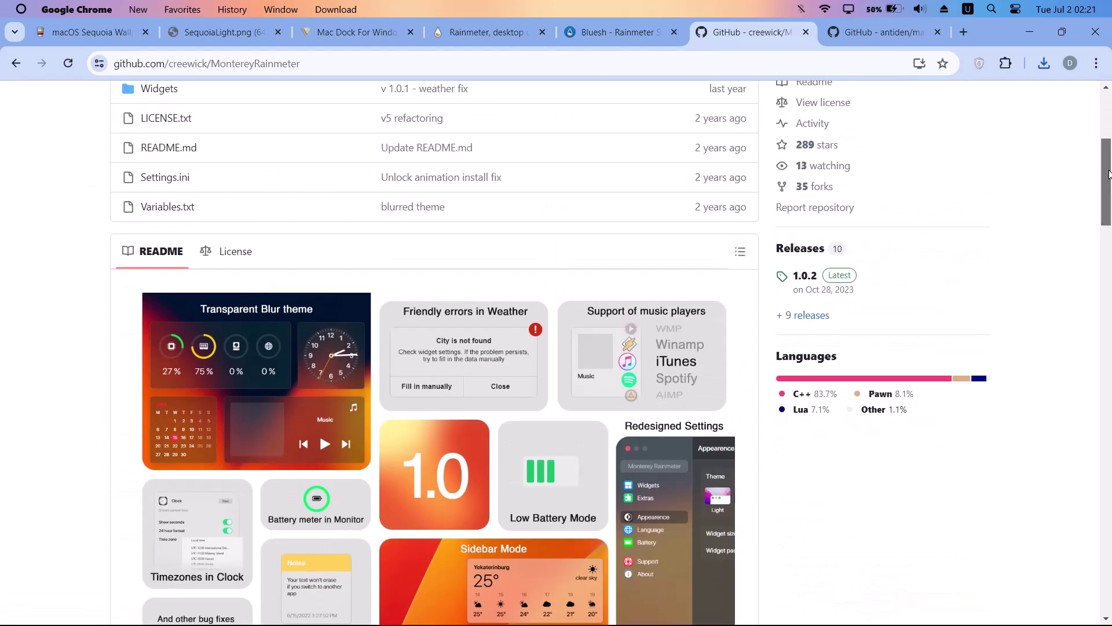
pyautogui.click(849, 286)
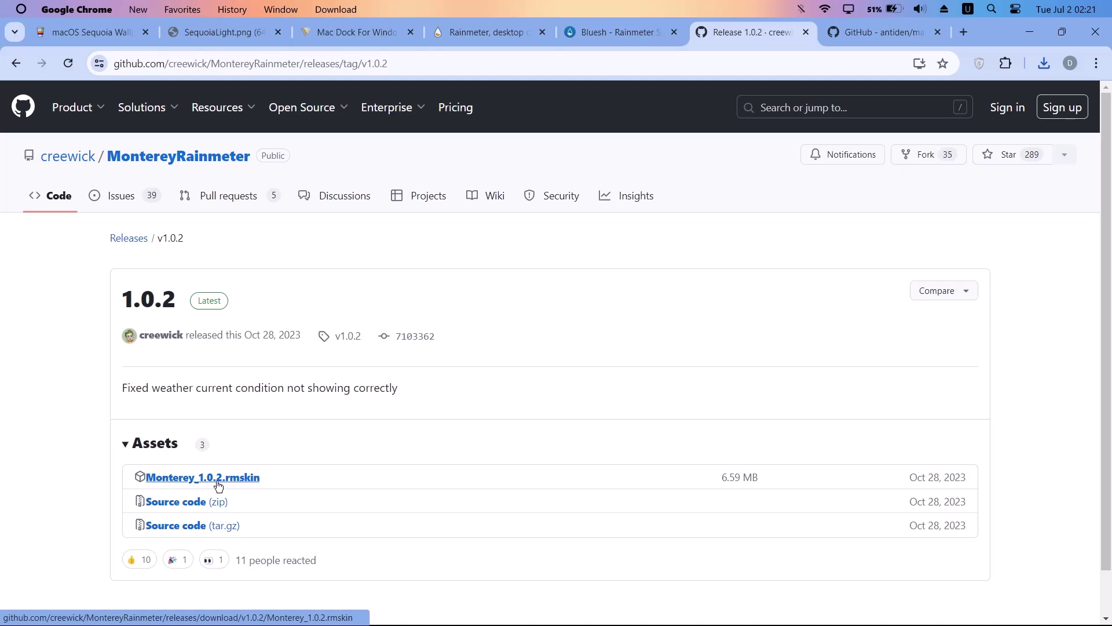
pyautogui.click(175, 481)
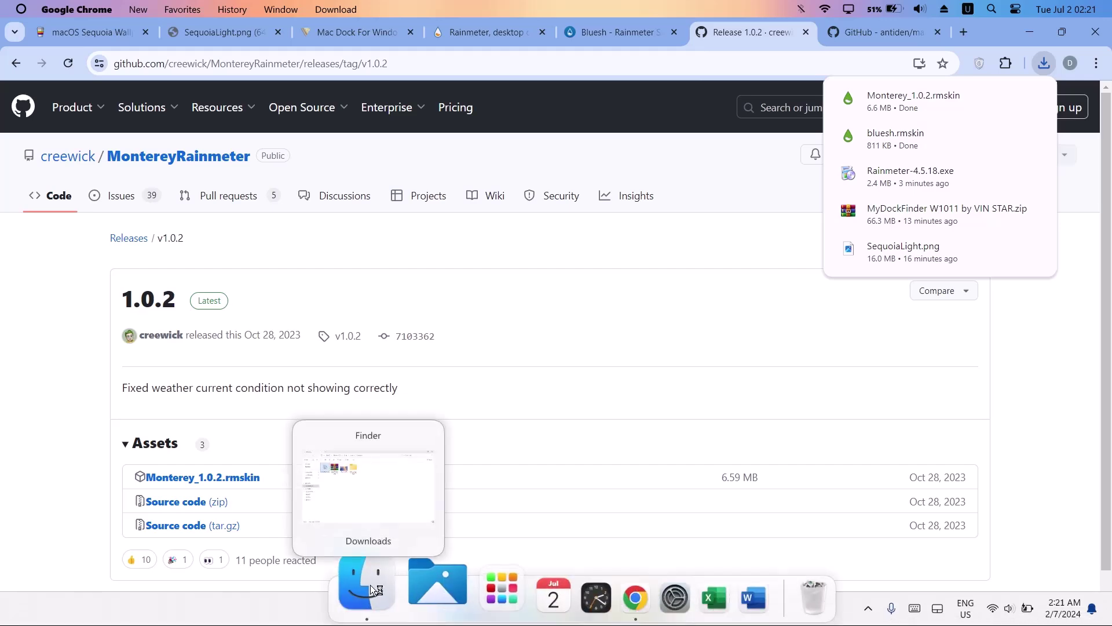
# Step: Install bluesh.rmskin from the Downloads folder and minimize Explorer to reveal its clock widget
pyautogui.click(374, 574)
pyautogui.click(568, 359)
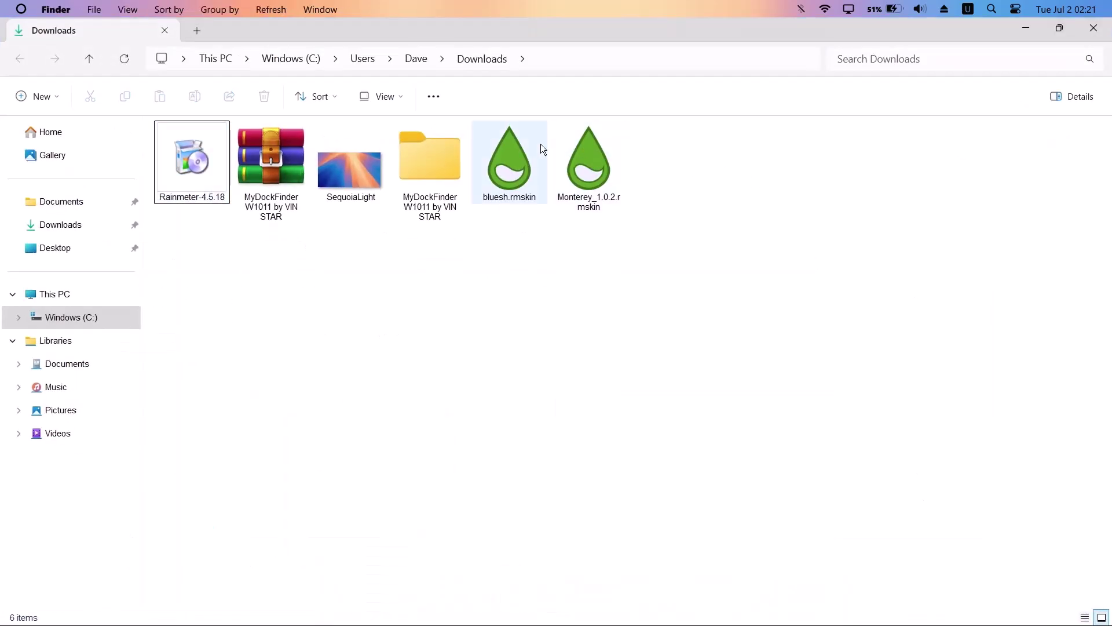
pyautogui.doubleClick(514, 158)
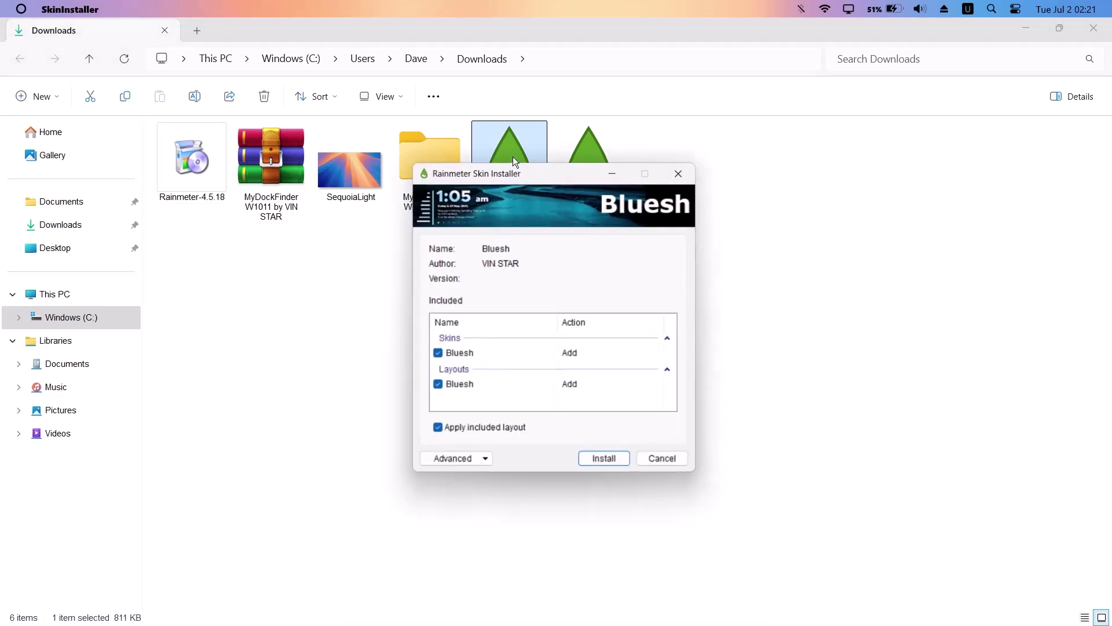
pyautogui.click(606, 462)
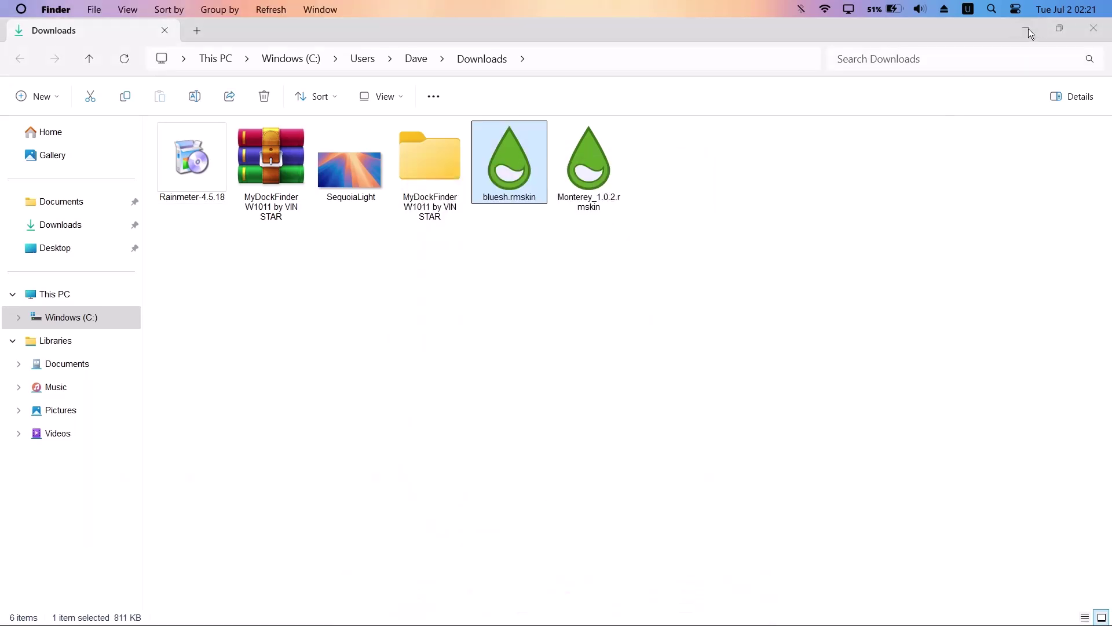
pyautogui.click(1026, 27)
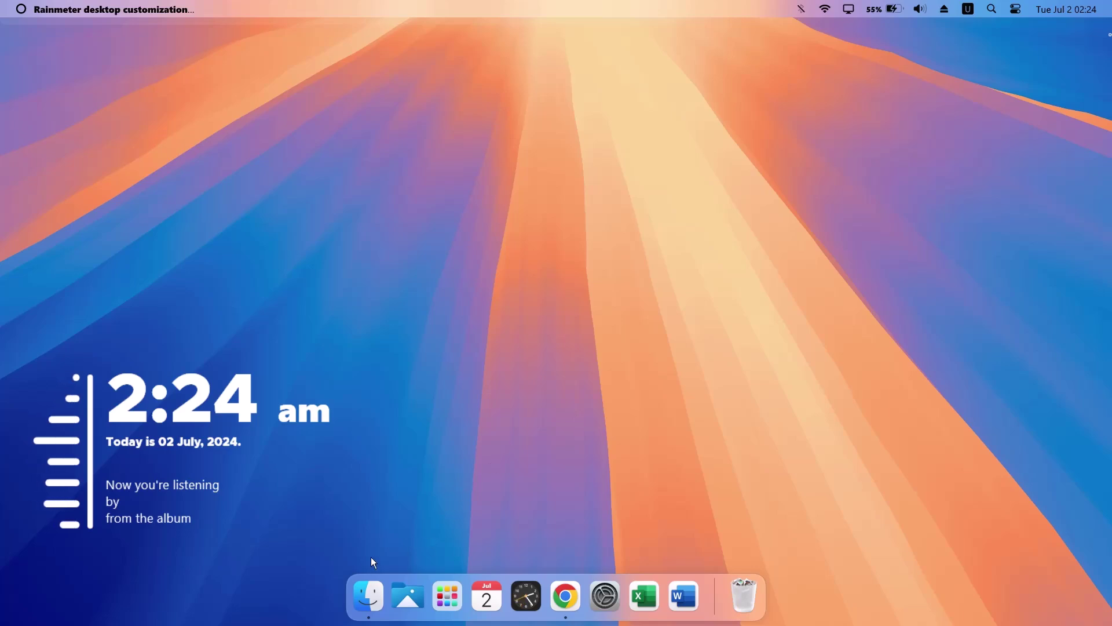
# Step: Install Monterey_1.0.2.rmskin from Downloads, minimize Explorer and centre the Widgets settings panel
pyautogui.click(370, 594)
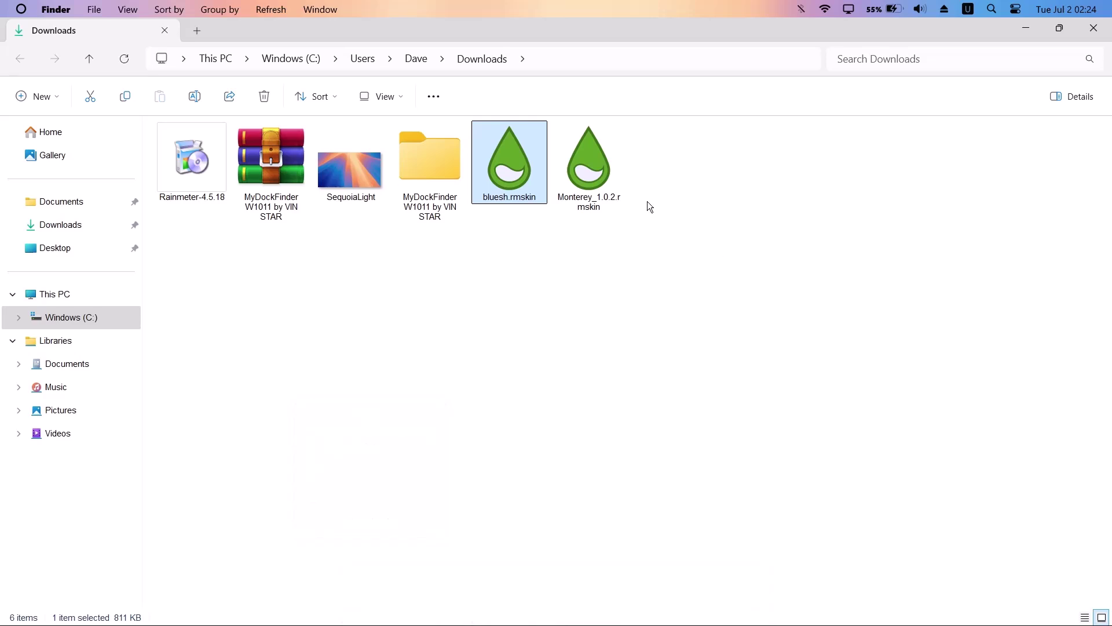
pyautogui.doubleClick(584, 160)
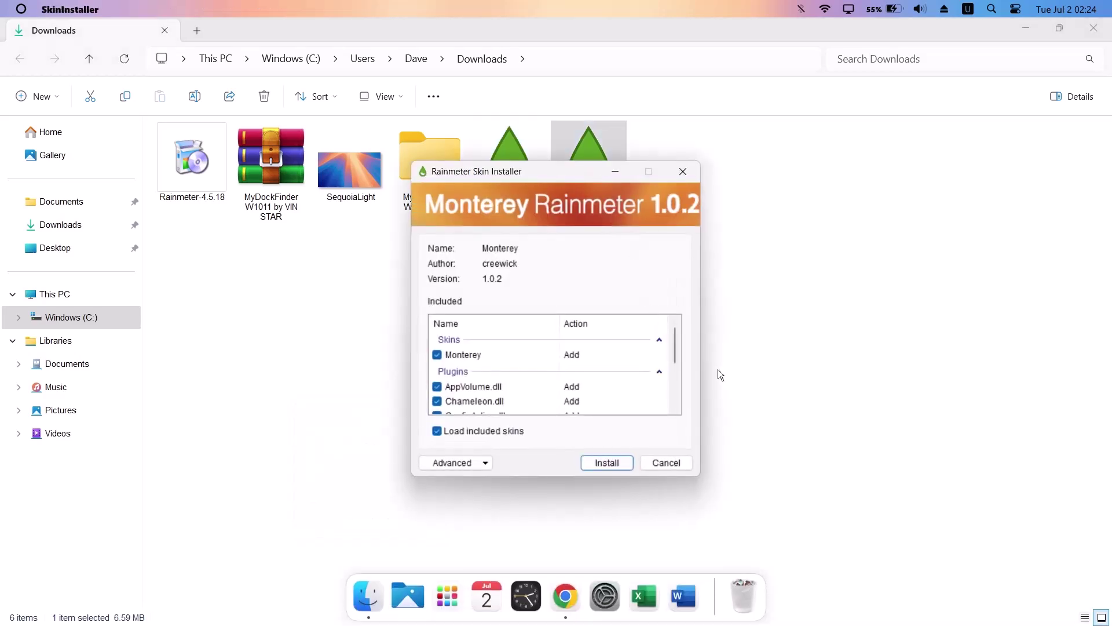
pyautogui.click(614, 464)
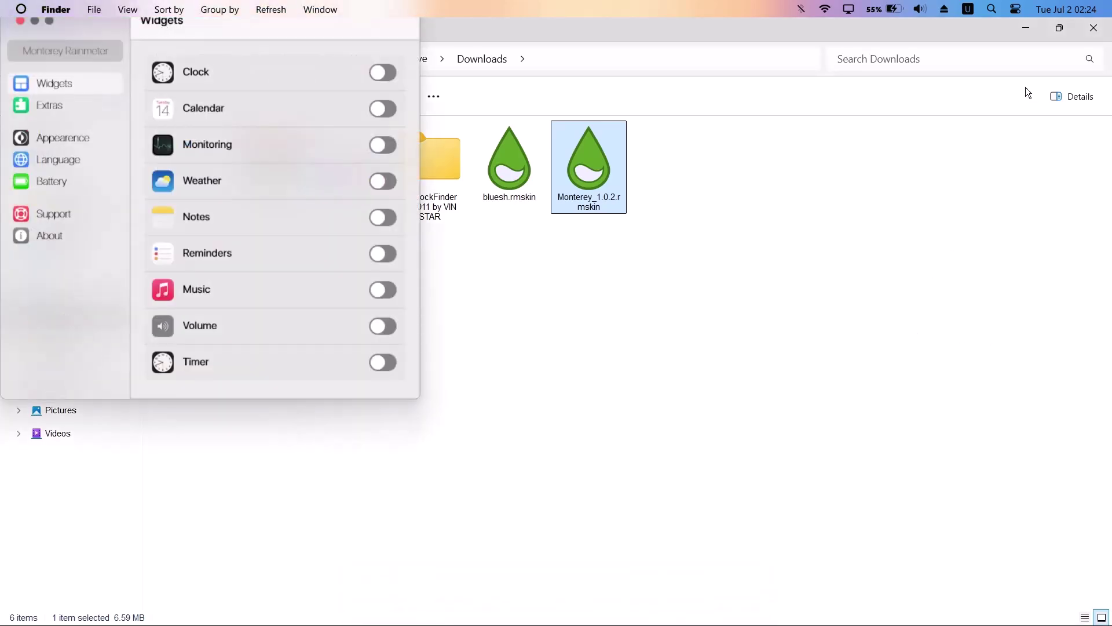
pyautogui.click(1027, 35)
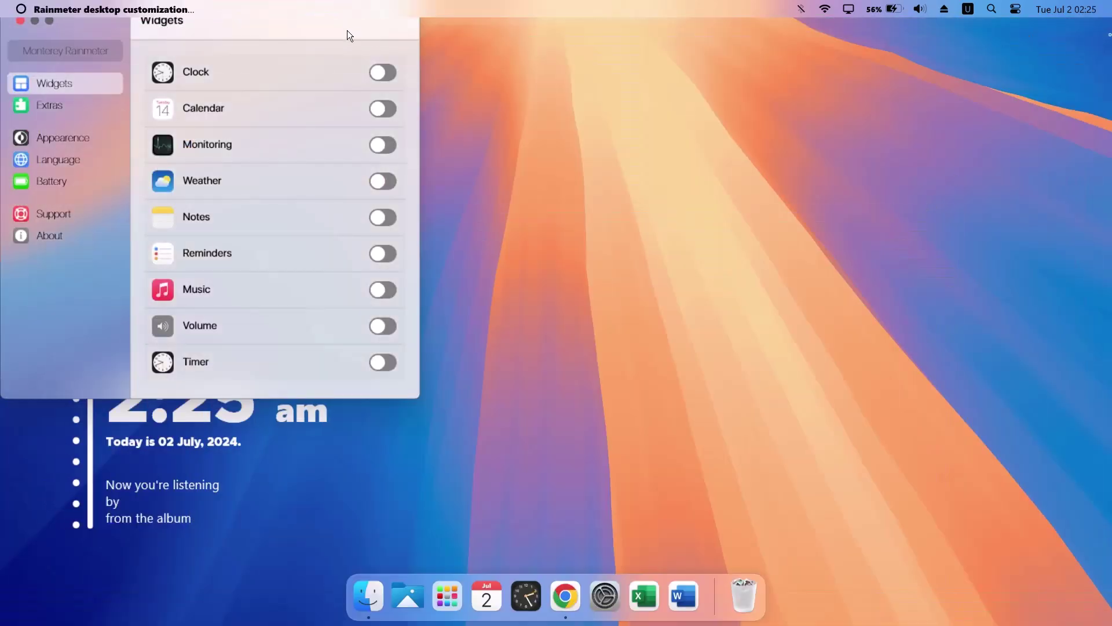
pyautogui.moveTo(347, 30); pyautogui.dragTo(617, 67)
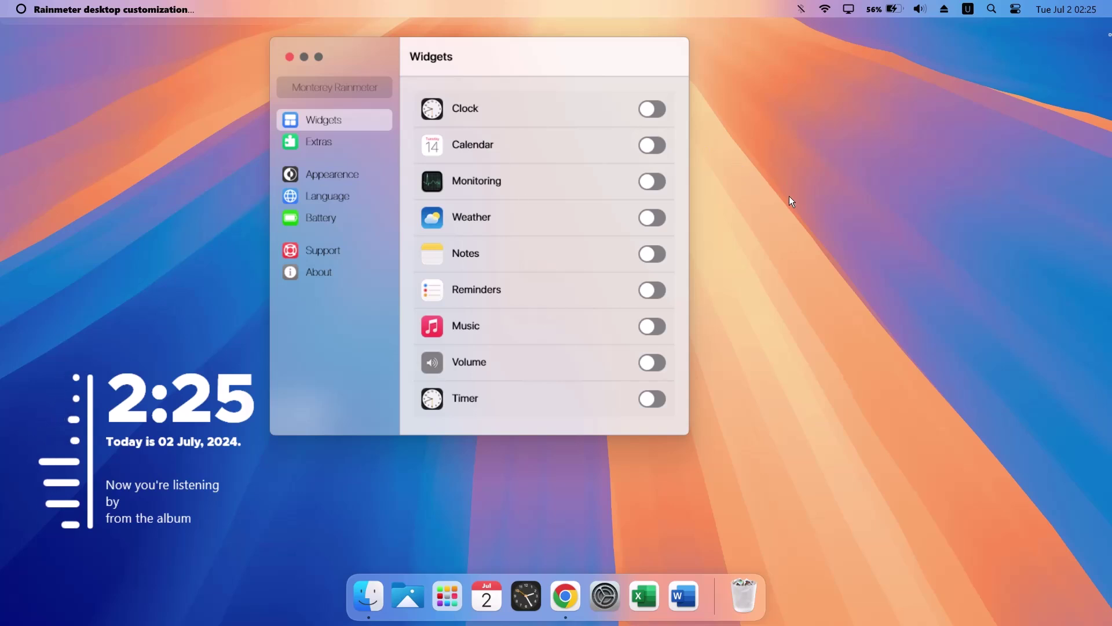
# Step: Turn on the Calendar and Notes widgets and place them on the desktop's right side
pyautogui.click(659, 149)
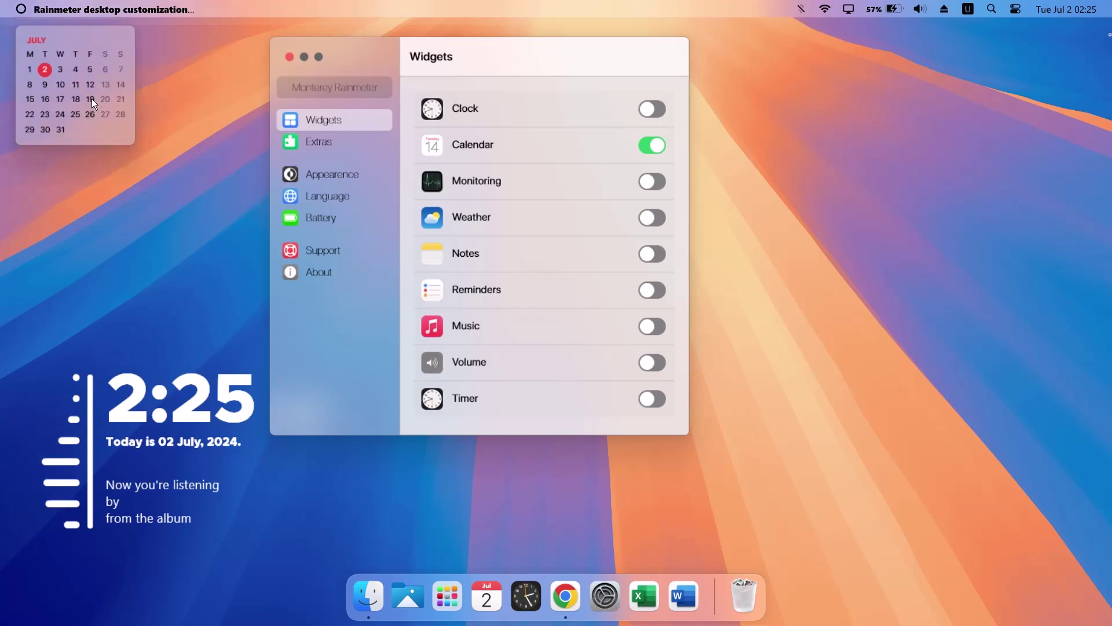
pyautogui.moveTo(83, 75); pyautogui.dragTo(1049, 145)
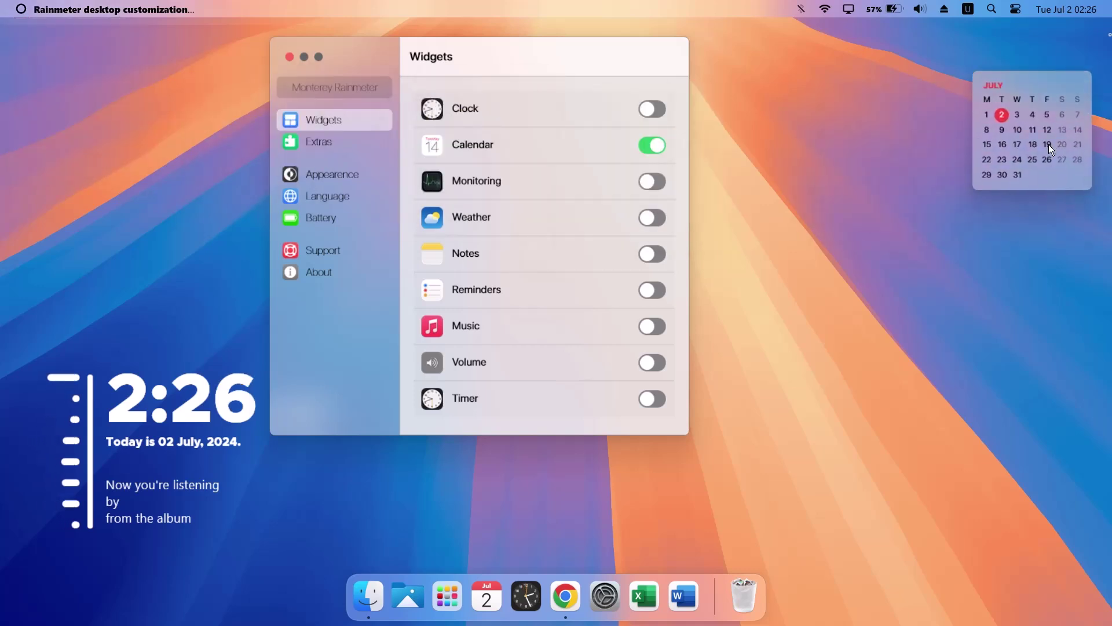
pyautogui.click(659, 256)
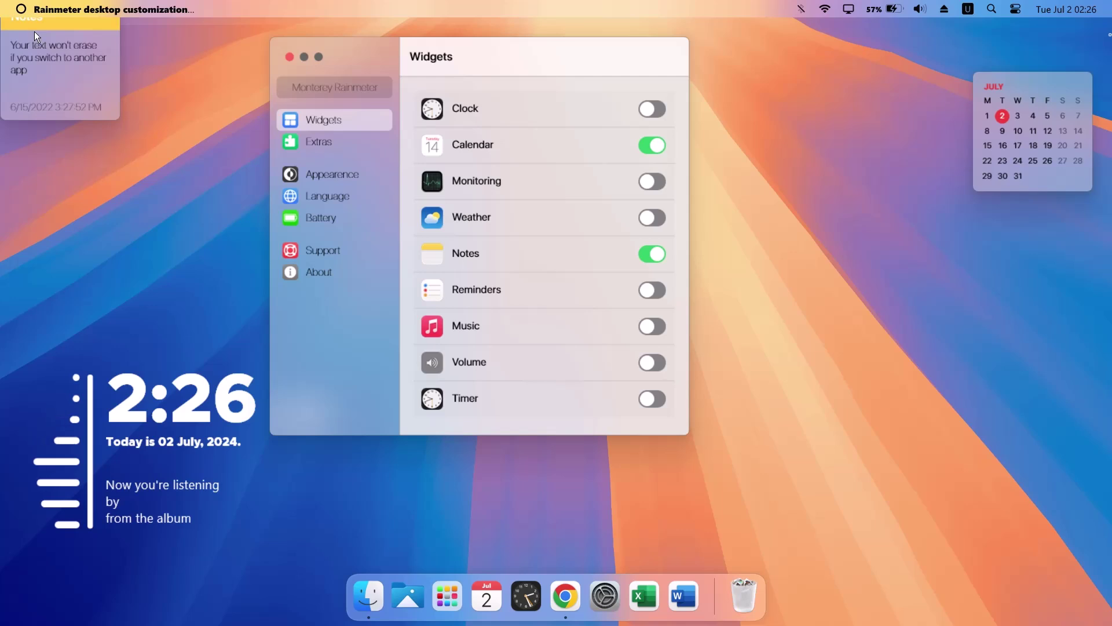
pyautogui.moveTo(36, 36); pyautogui.dragTo(950, 255)
# Step: Turn on the Weather widget, make it wide and move it beside the settings panel
pyautogui.click(650, 218)
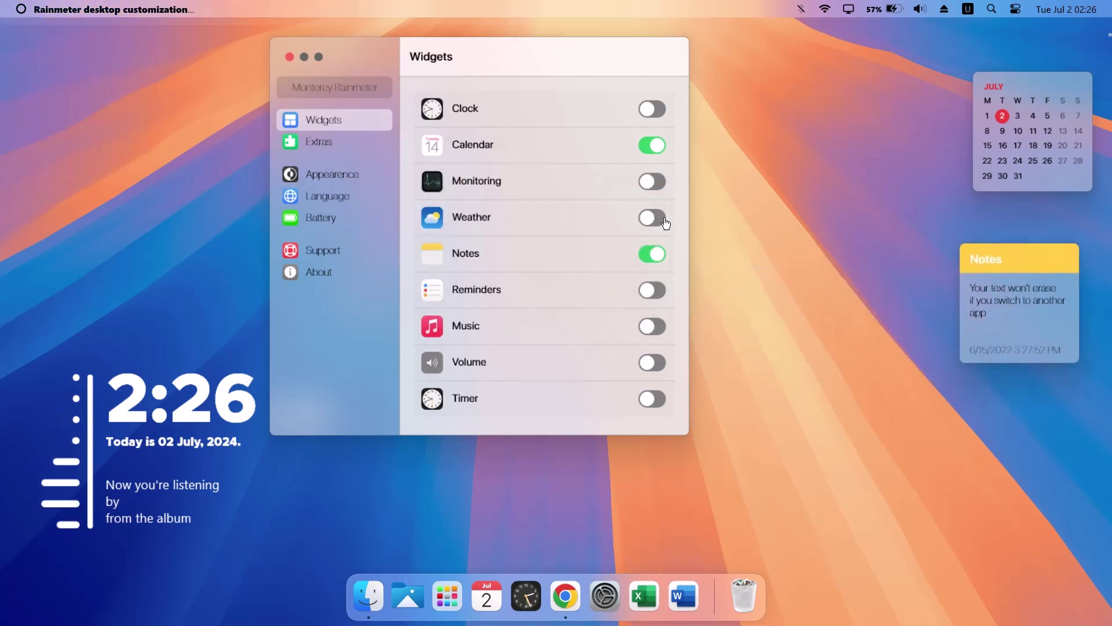
pyautogui.rightClick(108, 51)
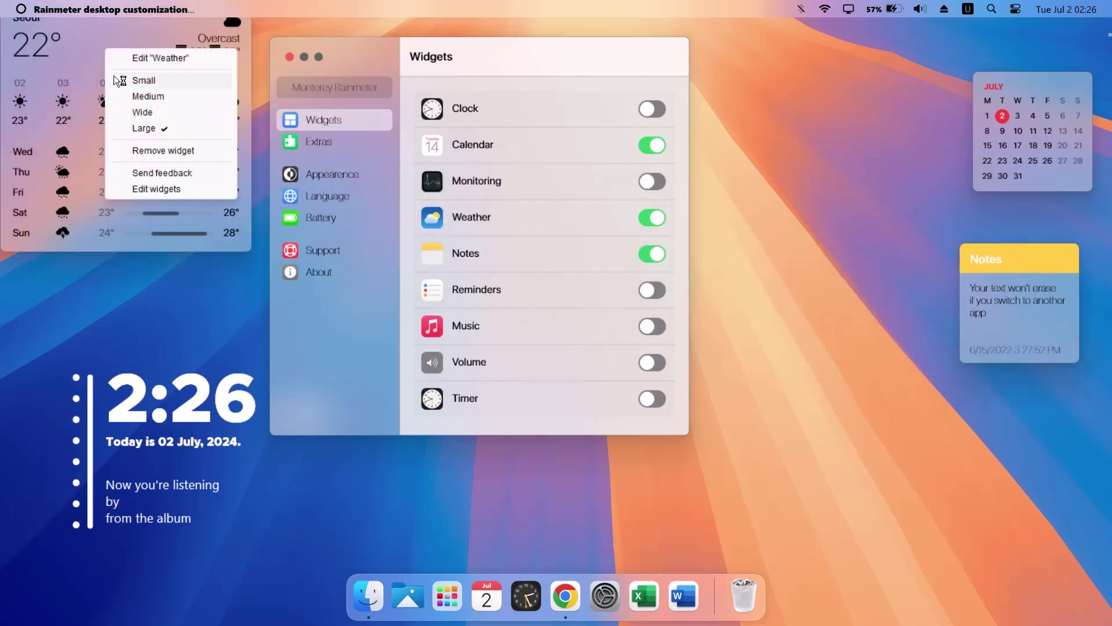
pyautogui.click(136, 111)
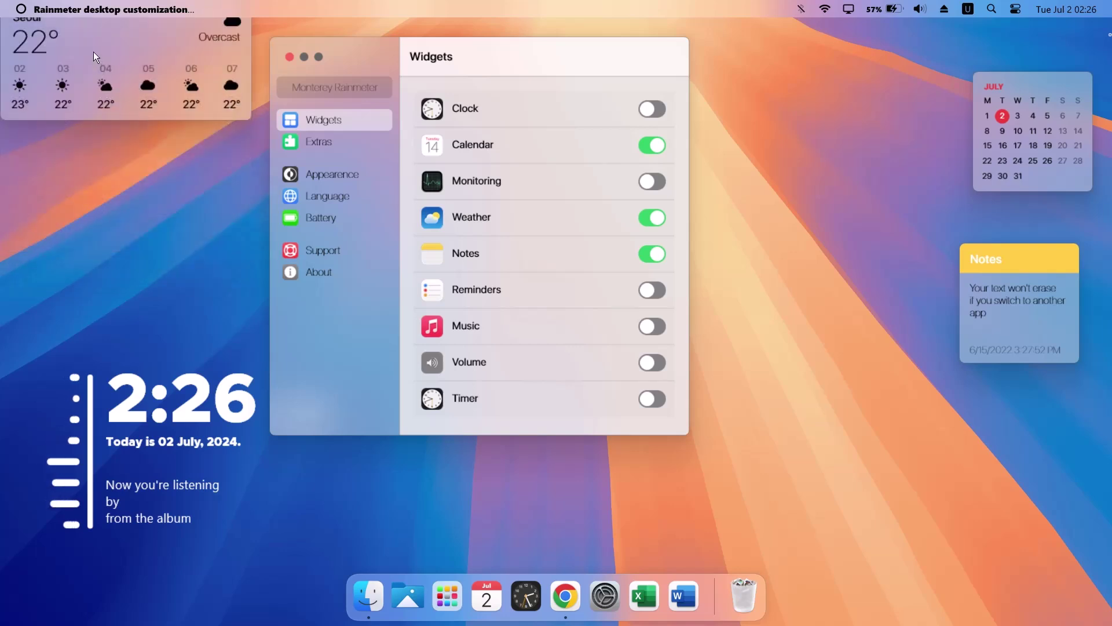
pyautogui.moveTo(93, 51); pyautogui.dragTo(789, 120)
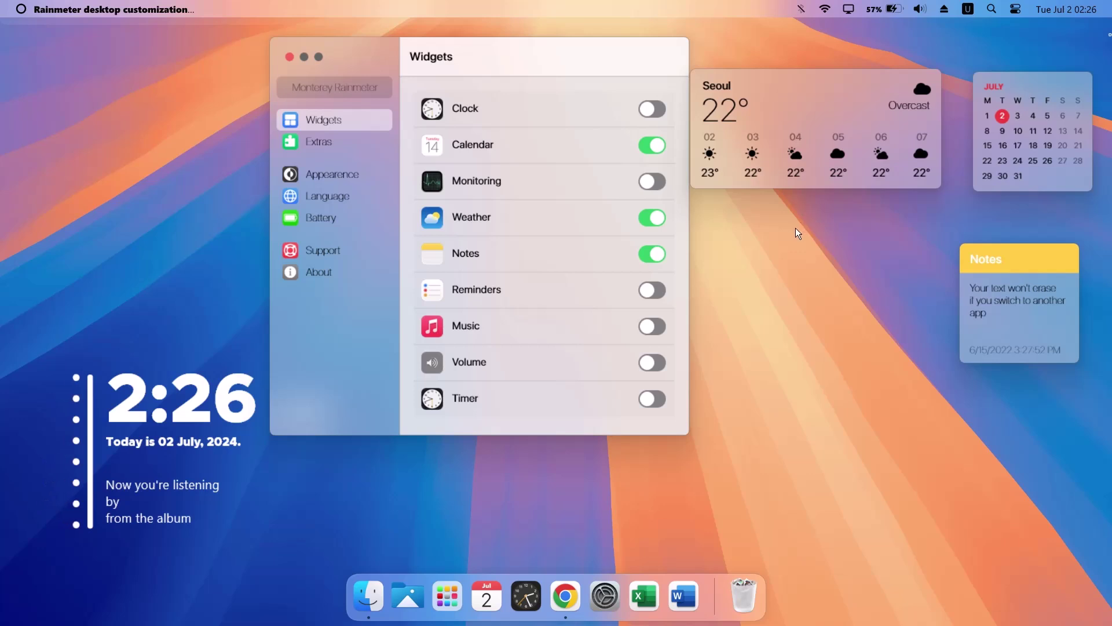
# Step: Turn on the Reminders and Music widgets and place them around the settings panel
pyautogui.click(665, 299)
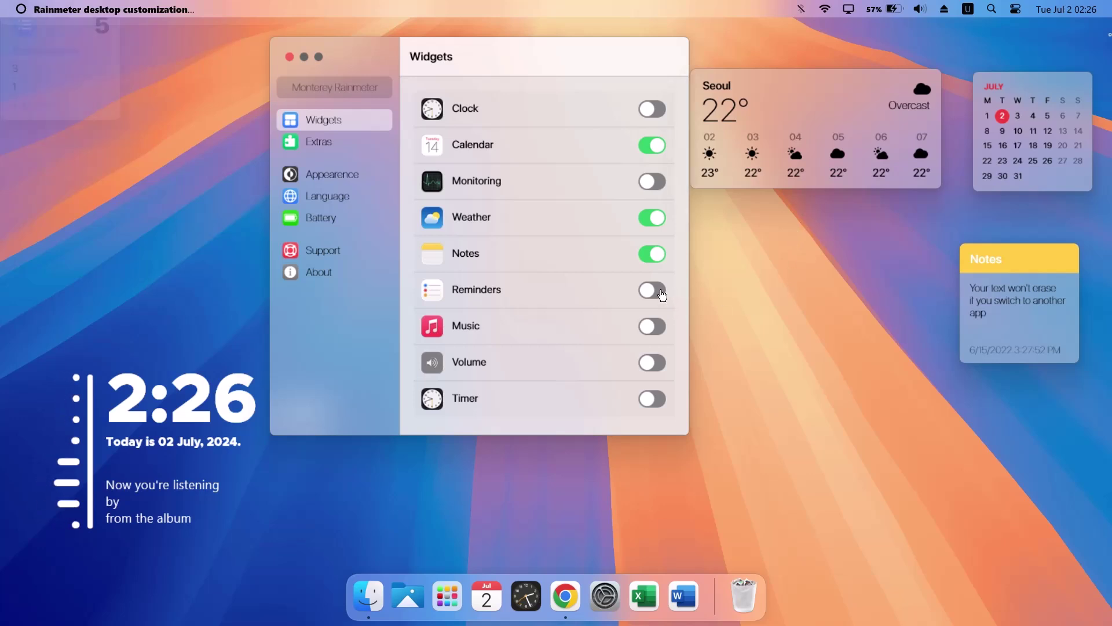
pyautogui.moveTo(55, 50); pyautogui.dragTo(840, 273)
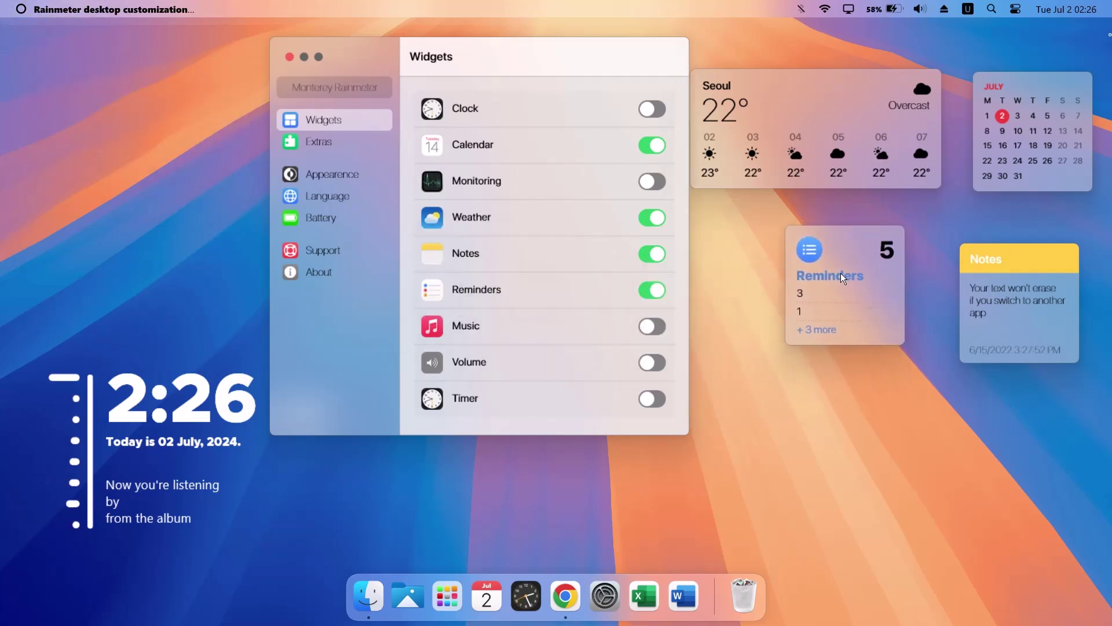
pyautogui.click(651, 333)
pyautogui.moveTo(49, 75); pyautogui.dragTo(739, 498)
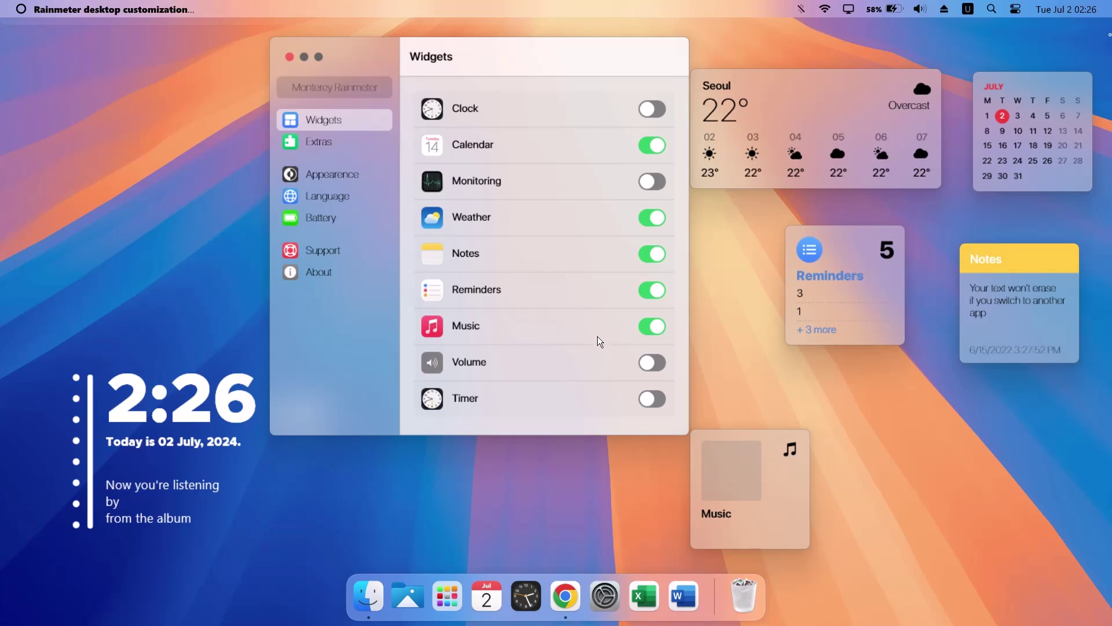
# Step: Turn on the Volume widget, make it Medium and place it left of Reminders
pyautogui.click(652, 363)
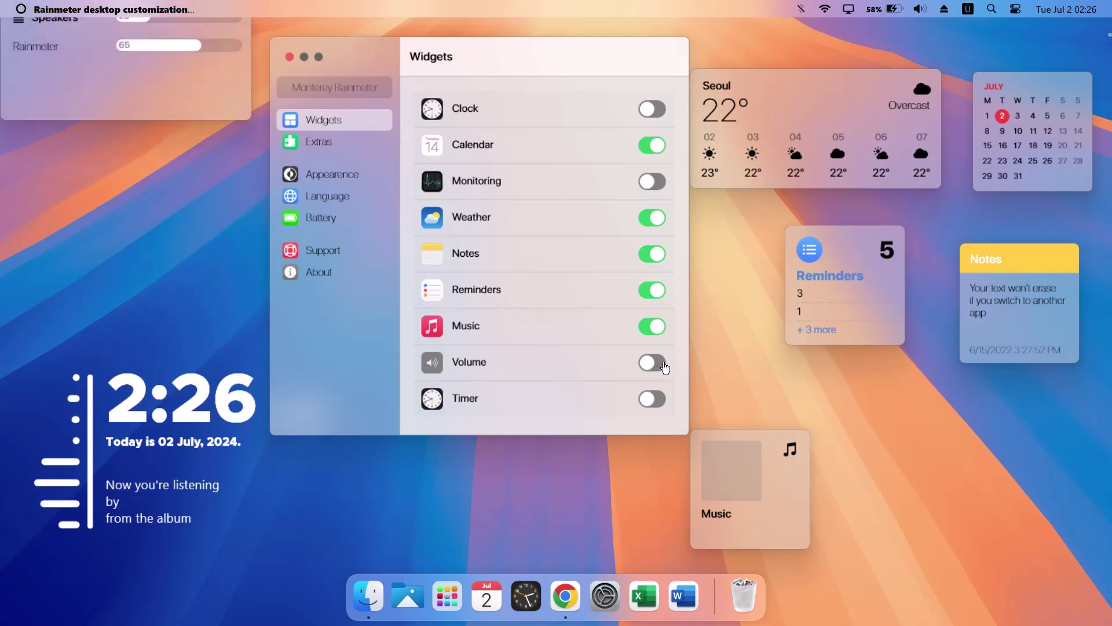
pyautogui.moveTo(72, 50); pyautogui.dragTo(75, 123)
pyautogui.rightClick(76, 109)
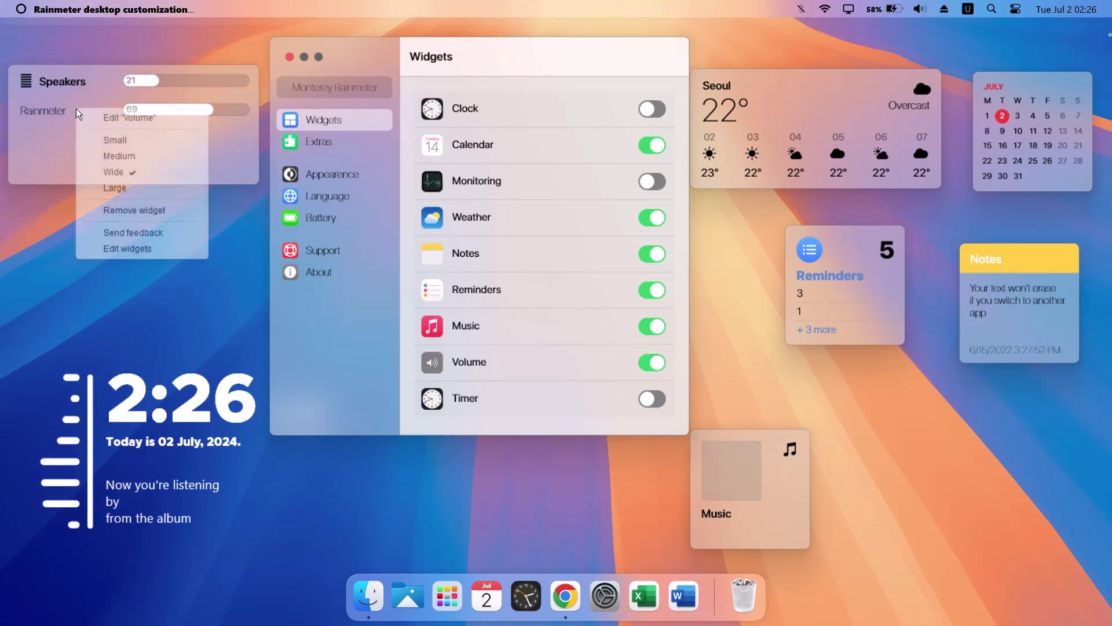
pyautogui.click(103, 156)
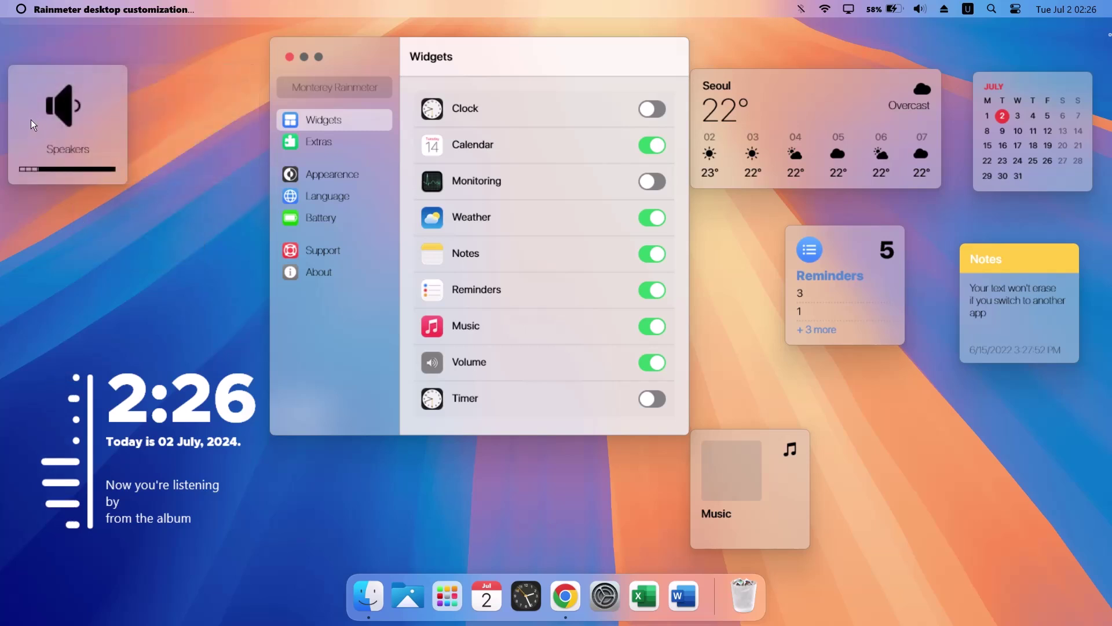
pyautogui.moveTo(30, 119); pyautogui.dragTo(843, 418)
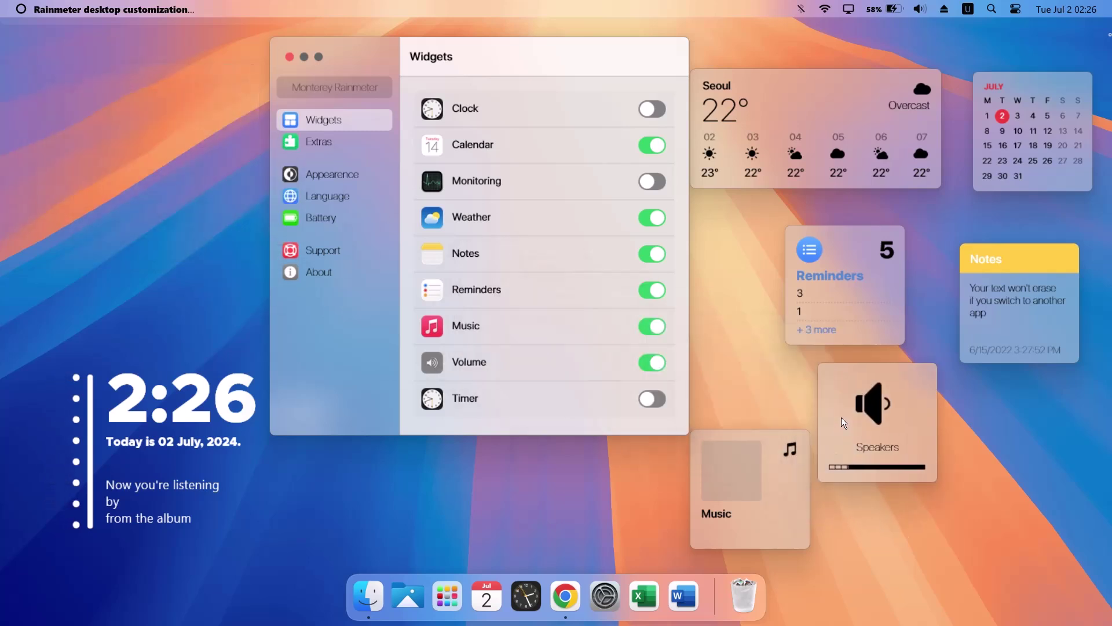
pyautogui.moveTo(542, 59); pyautogui.dragTo(277, 48)
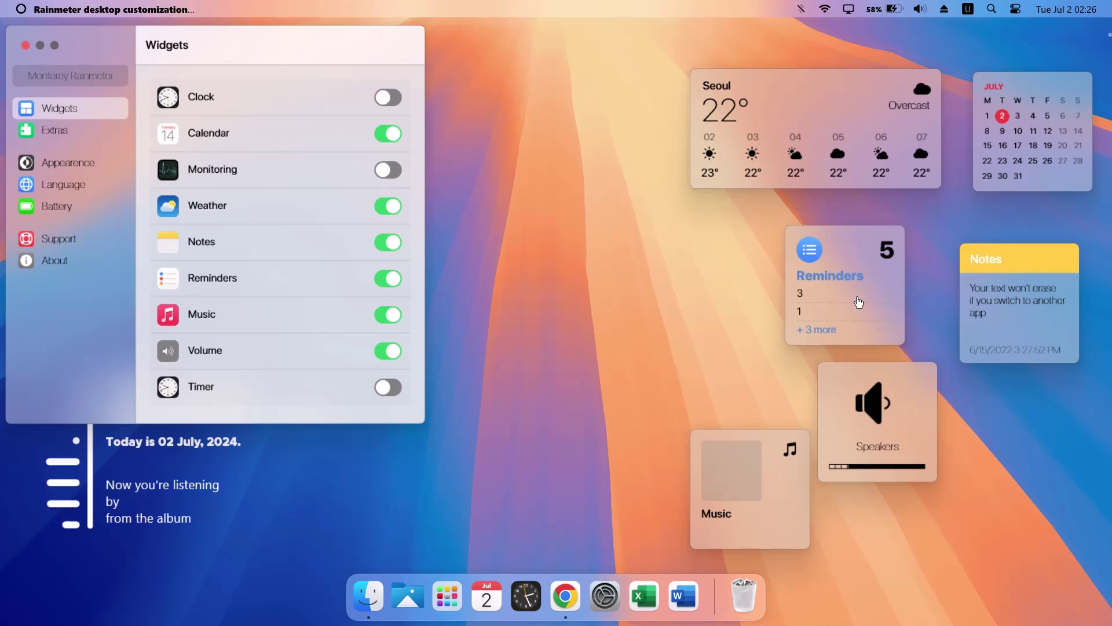
pyautogui.moveTo(913, 389); pyautogui.dragTo(708, 267)
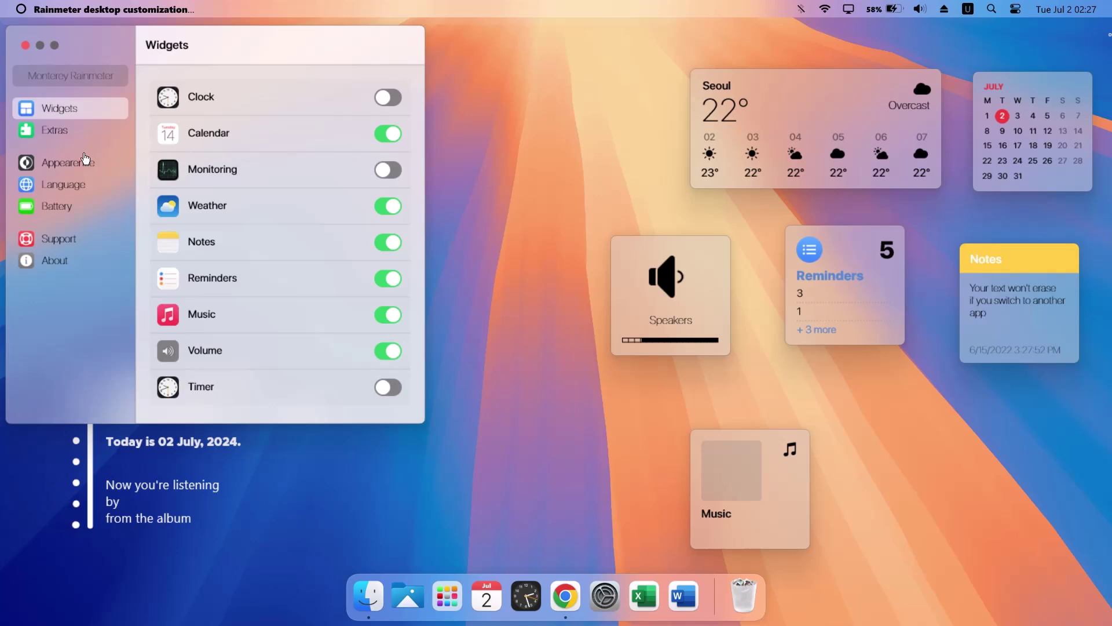
# Step: In Monterey's Appearance settings, choose the Blur theme and set widget size to 65
pyautogui.click(69, 163)
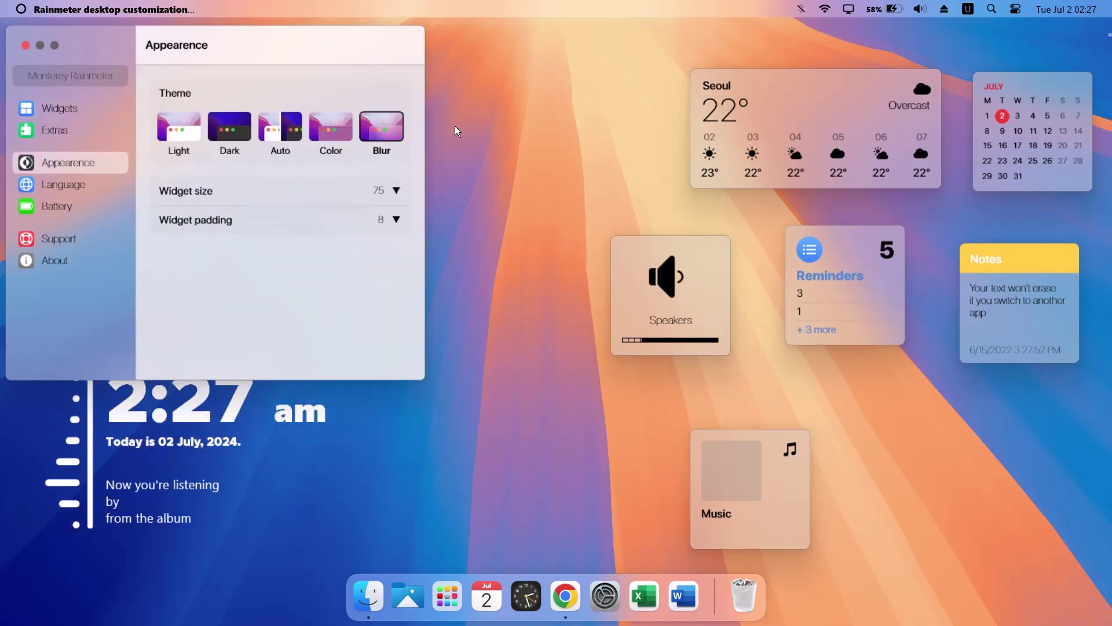
pyautogui.click(388, 128)
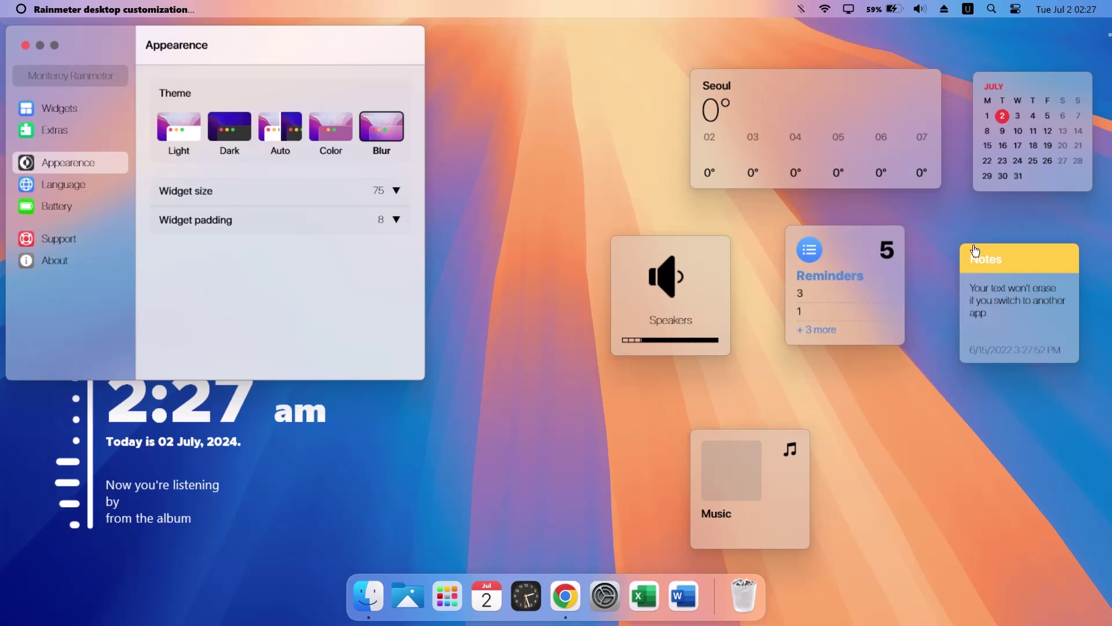
pyautogui.click(388, 191)
pyautogui.write('65')
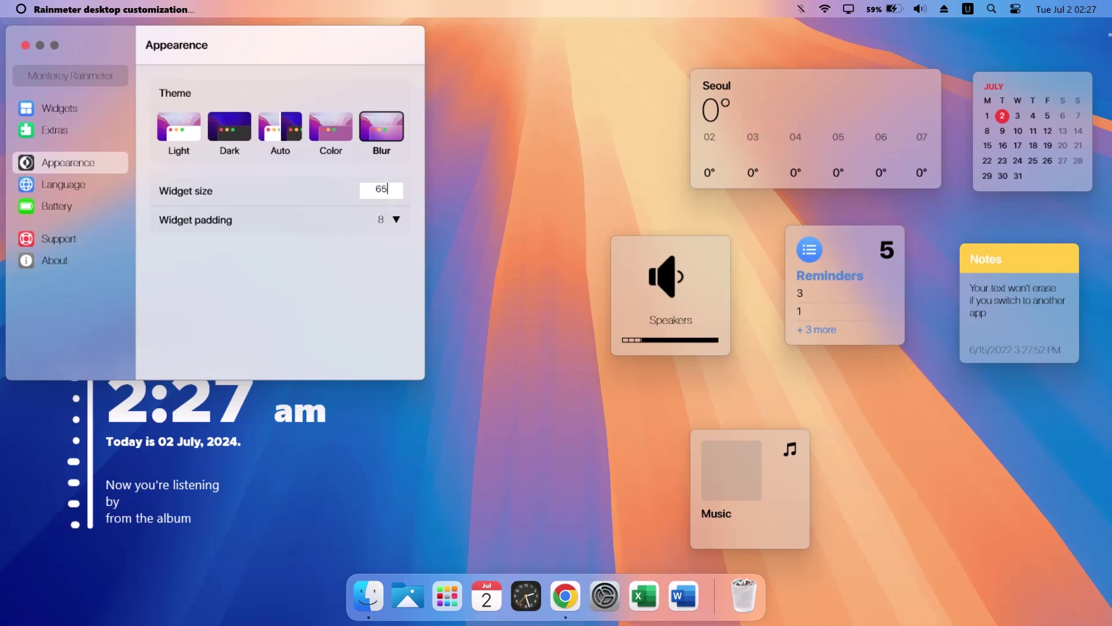
pyautogui.press('Return')
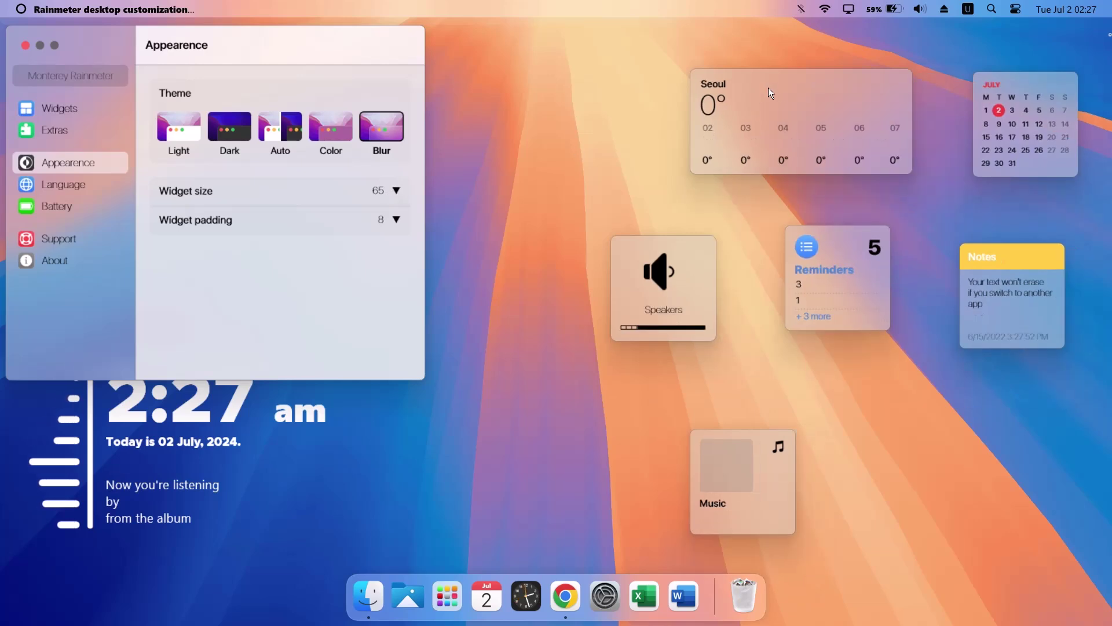
# Step: Change the Weather widget's city from Seoul to New York and save the settings
pyautogui.rightClick(795, 93)
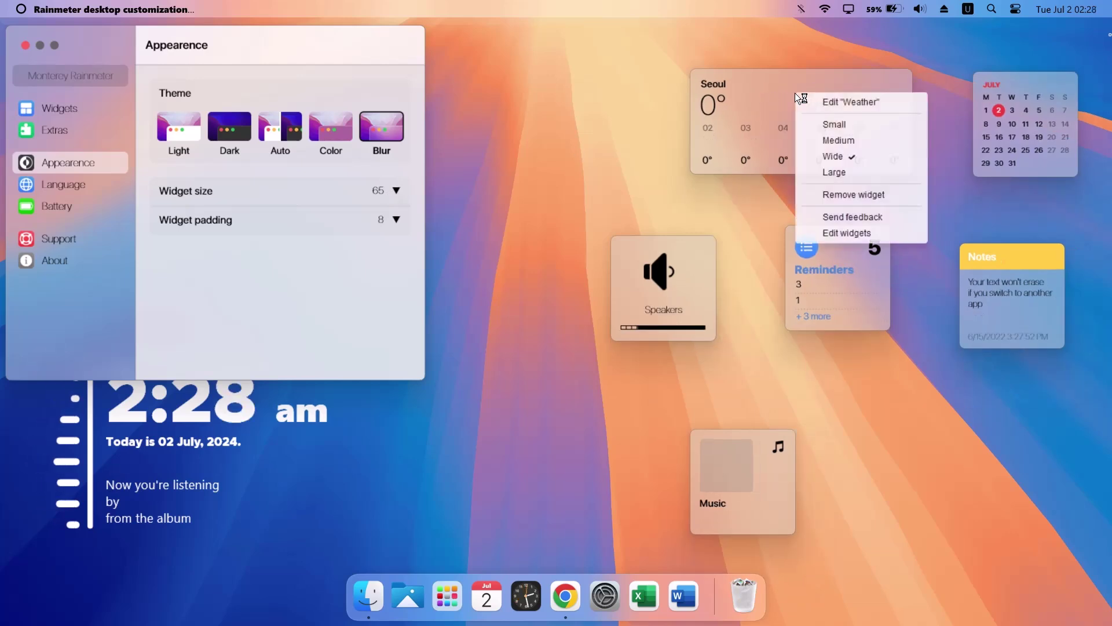
pyautogui.click(844, 103)
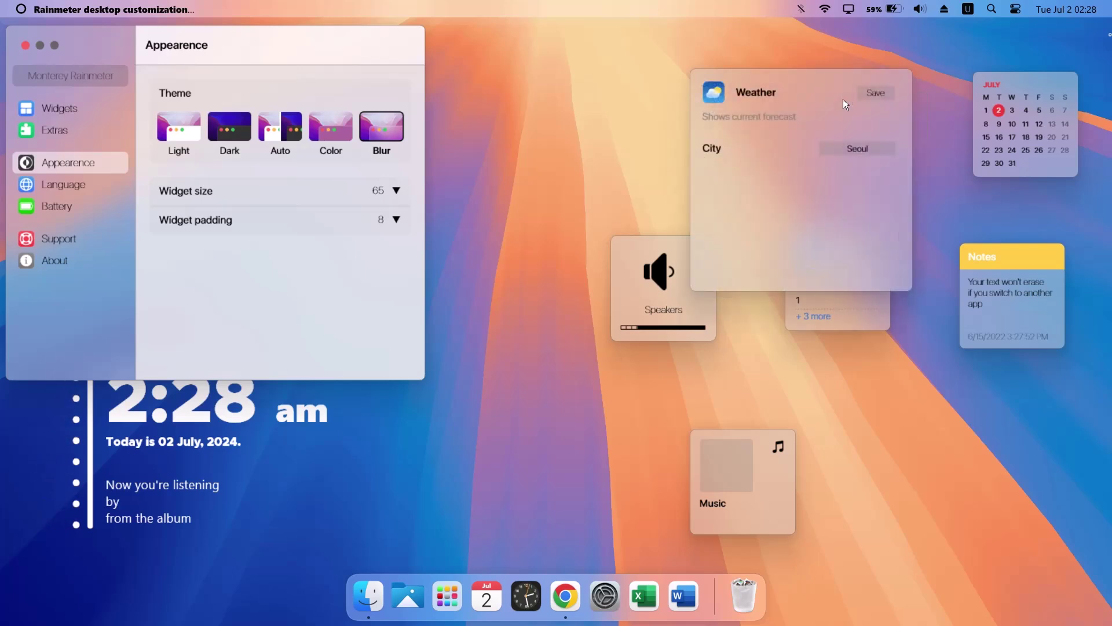
pyautogui.click(868, 148)
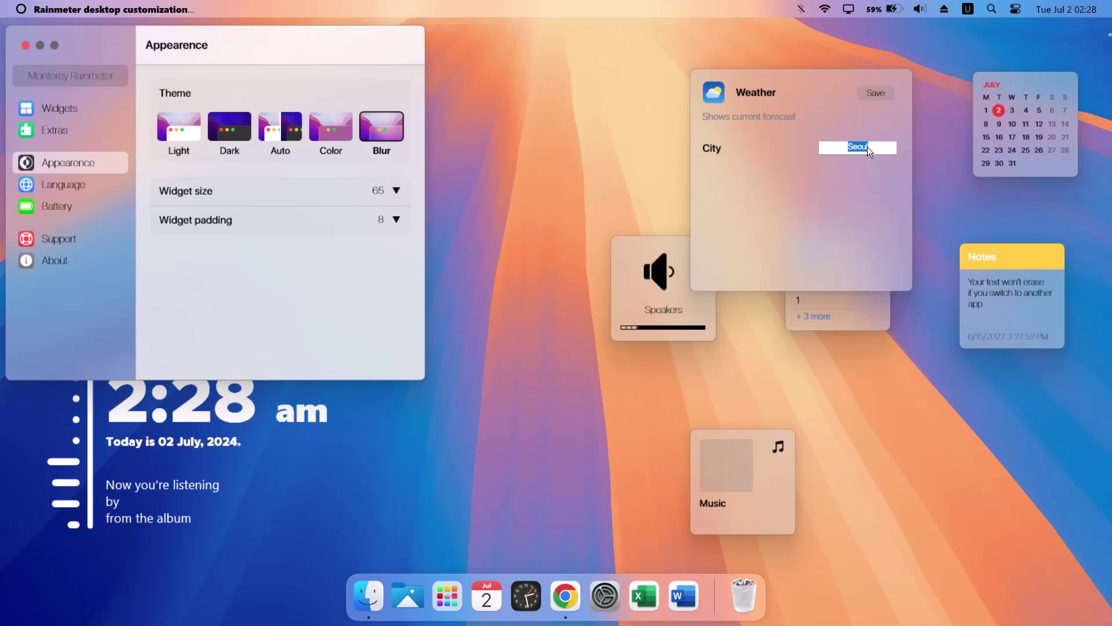
pyautogui.write('New York')
pyautogui.press('Return')
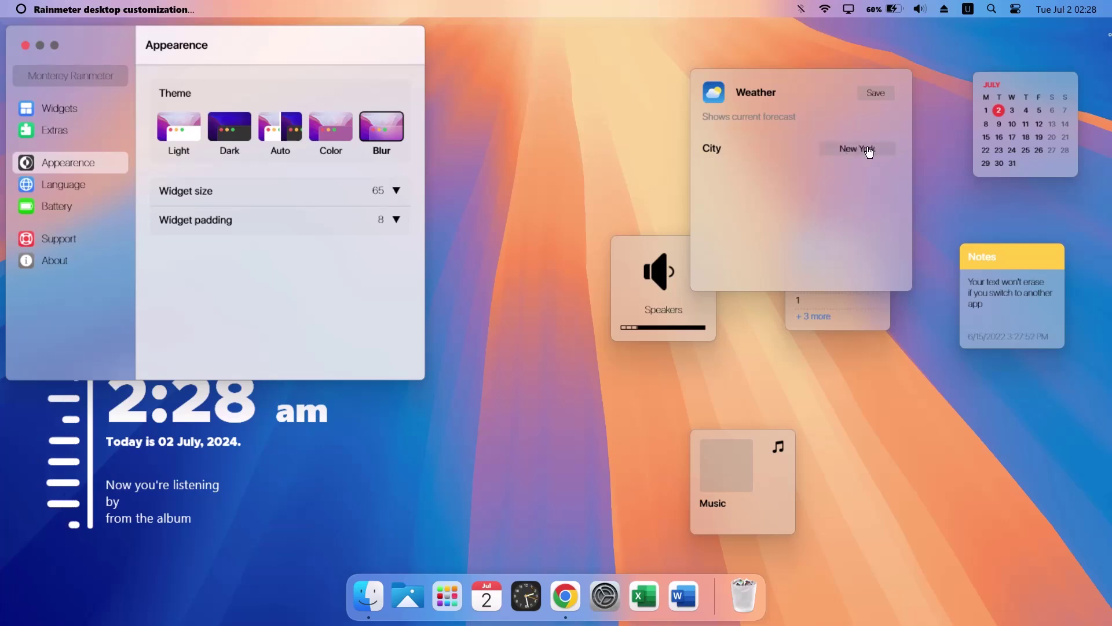
pyautogui.click(876, 94)
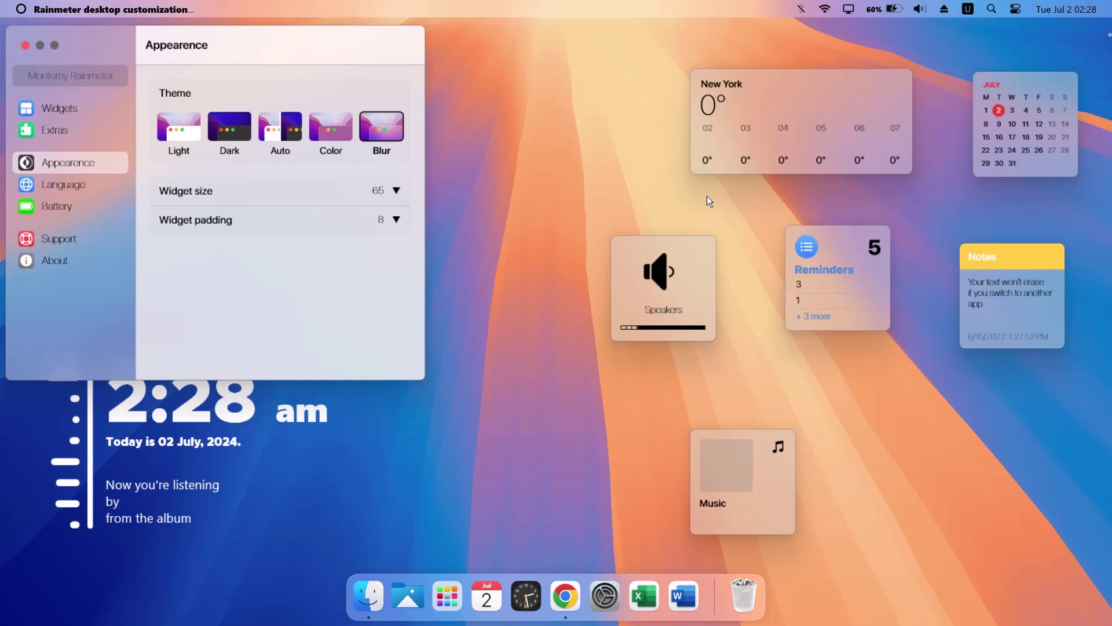
# Step: Switch the Music widget to Wide and drag the widgets into a column on the right
pyautogui.rightClick(728, 453)
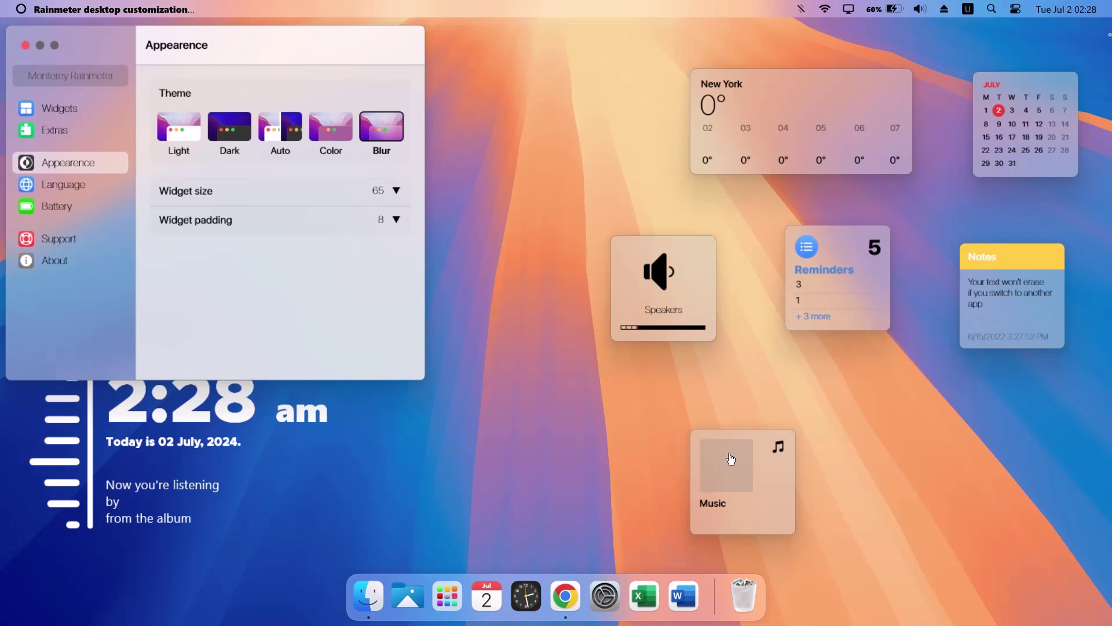
pyautogui.click(770, 521)
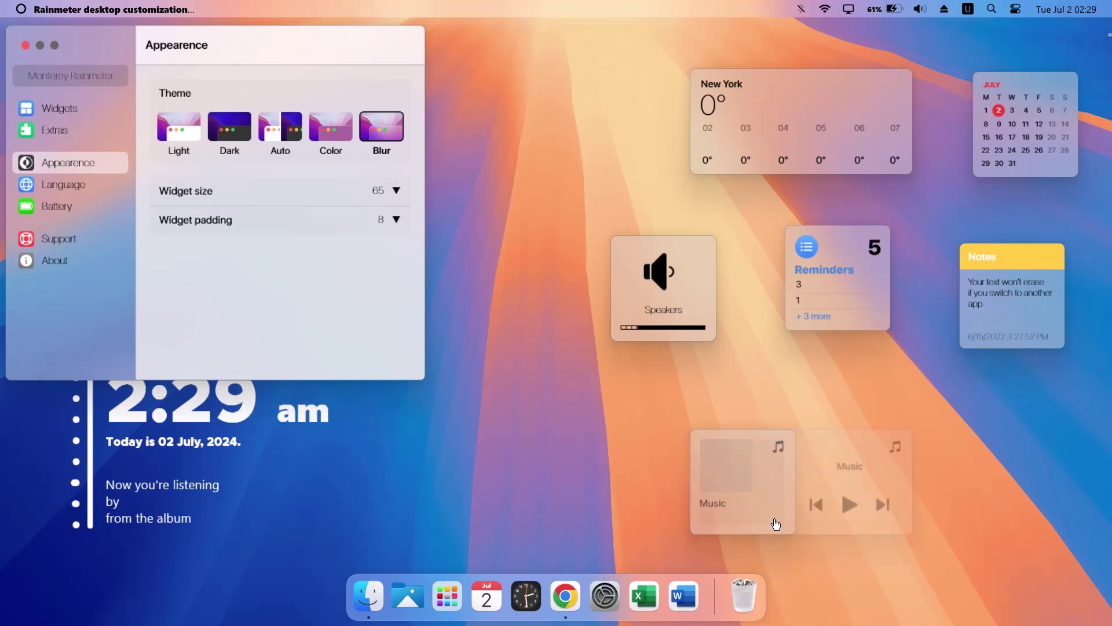
pyautogui.moveTo(718, 521); pyautogui.dragTo(983, 431)
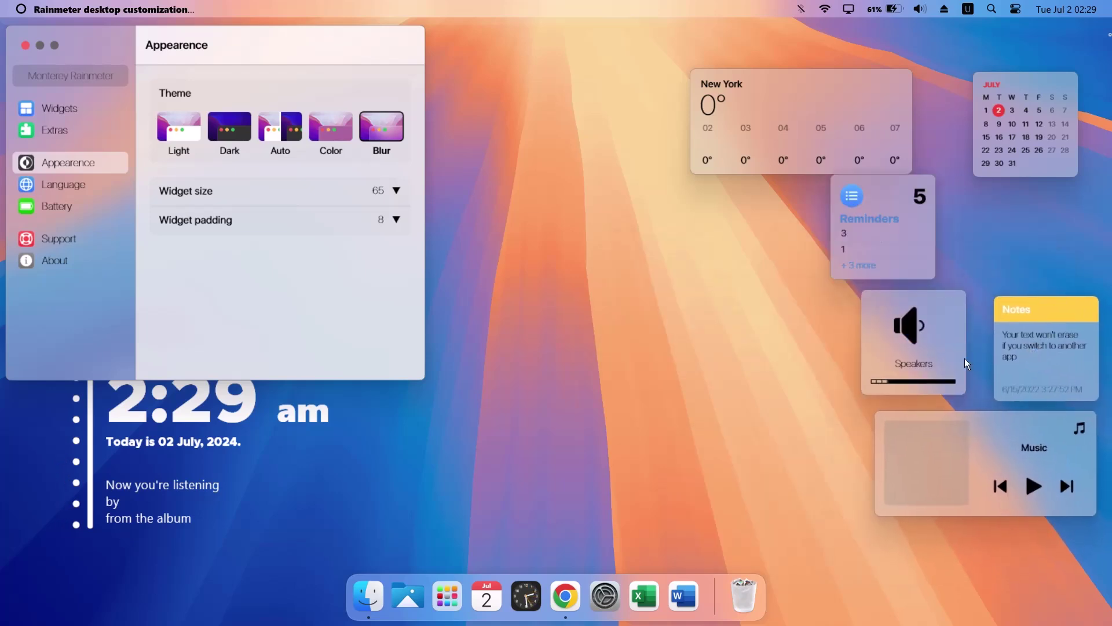
pyautogui.moveTo(768, 134); pyautogui.dragTo(1034, 187)
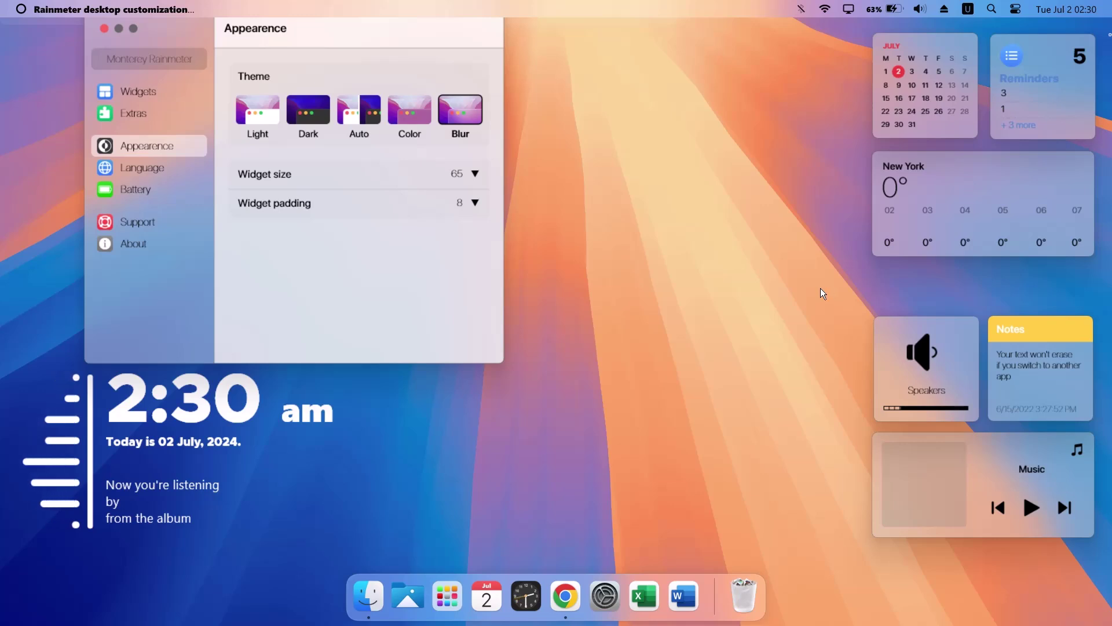
# Step: Set the widget size to 60 and close the Monterey widget settings window
pyautogui.click(472, 176)
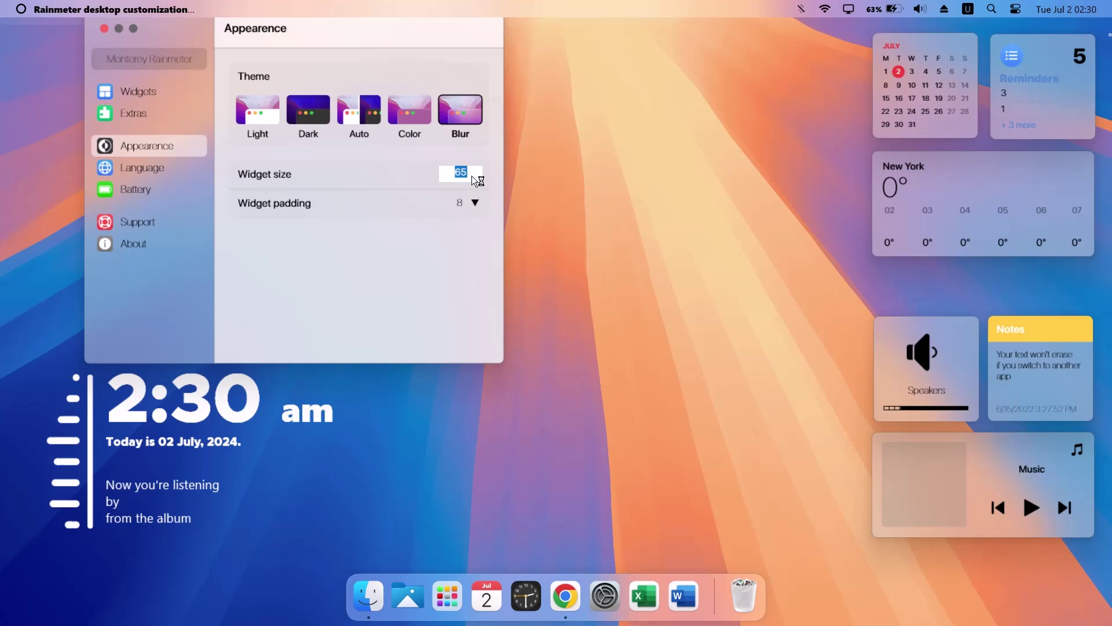
pyautogui.write('60')
pyautogui.press('Return')
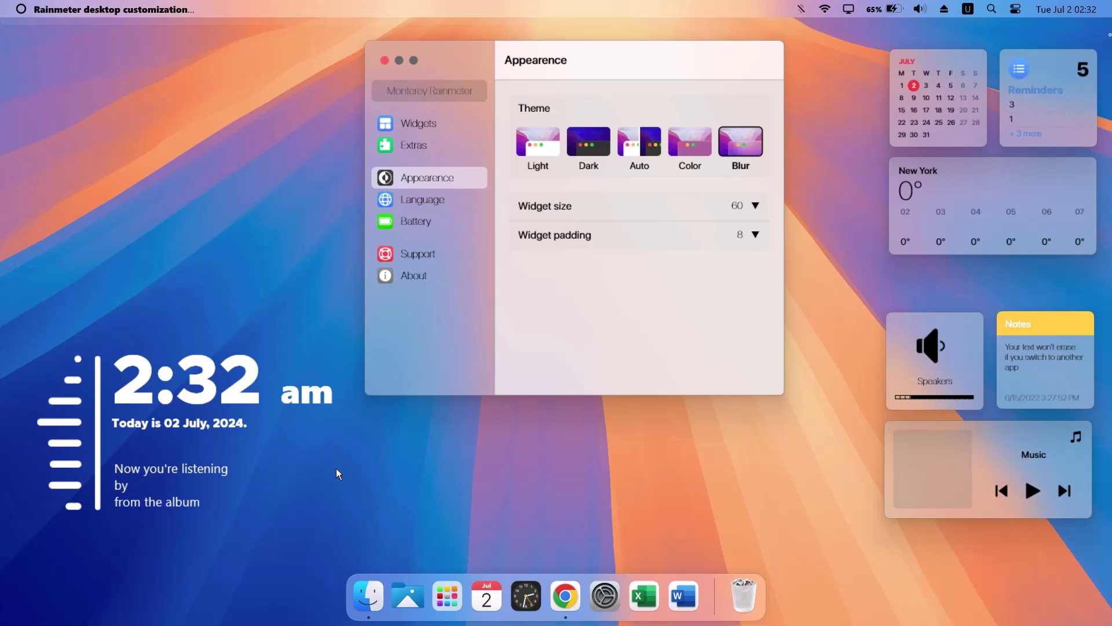
pyautogui.click(384, 61)
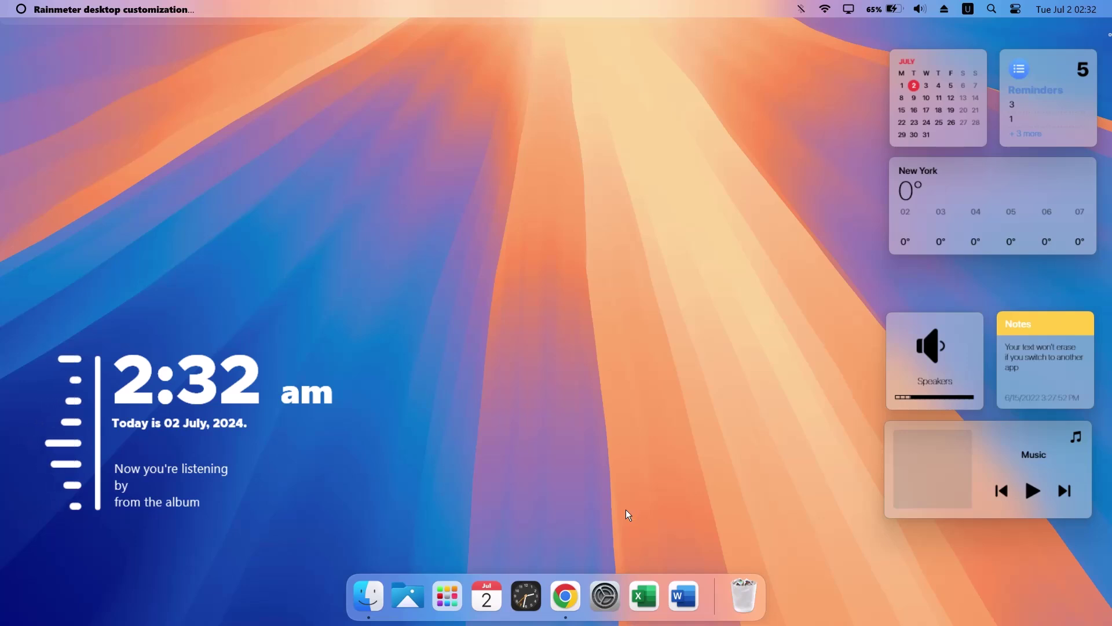
# Step: From the tray's Rainmeter skin manager, load the Monterey Settings.ini skin
pyautogui.moveTo(803, 623)
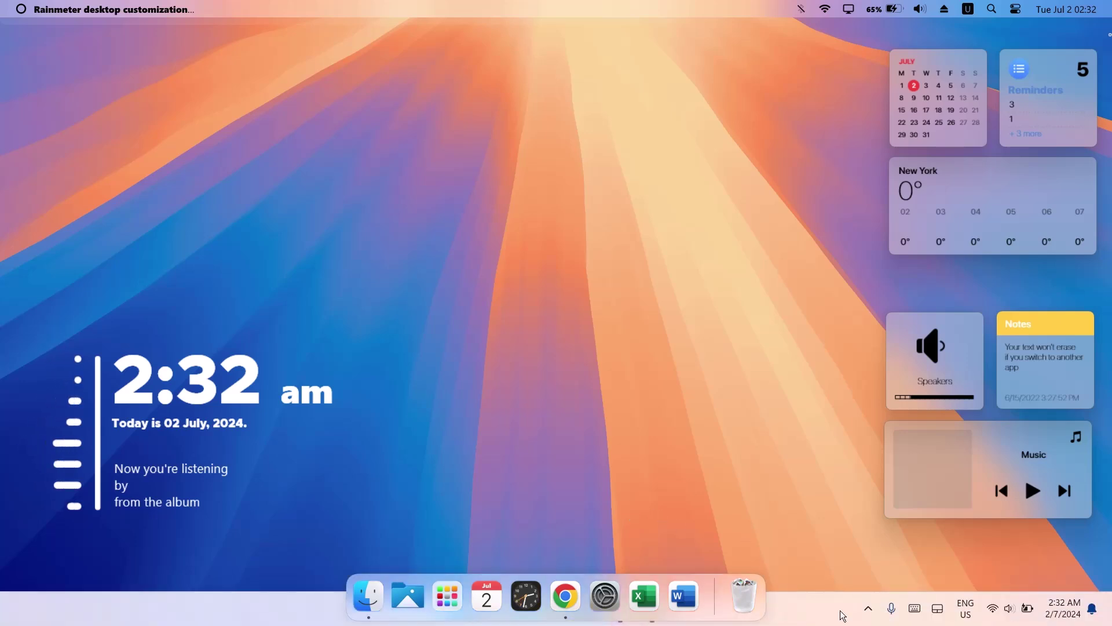
pyautogui.click(869, 610)
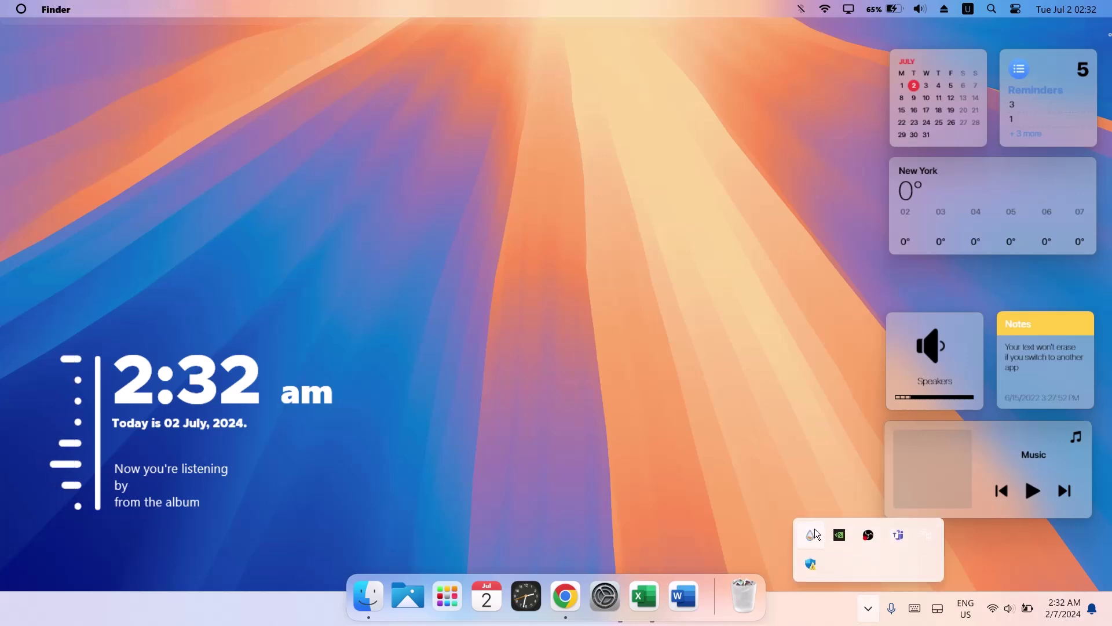
pyautogui.click(813, 531)
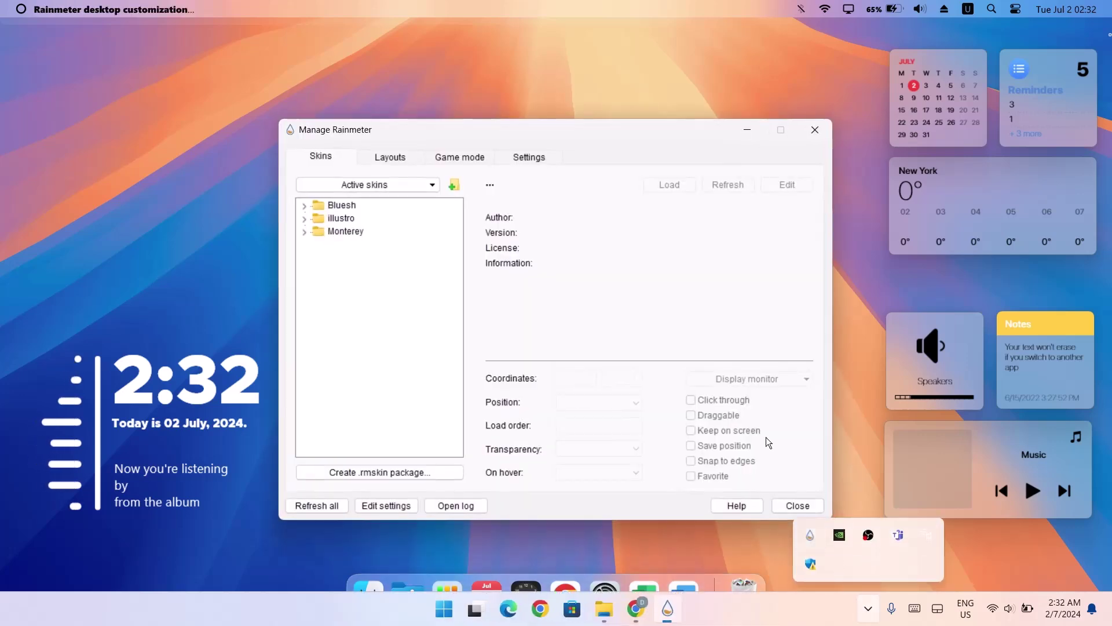
pyautogui.click(304, 231)
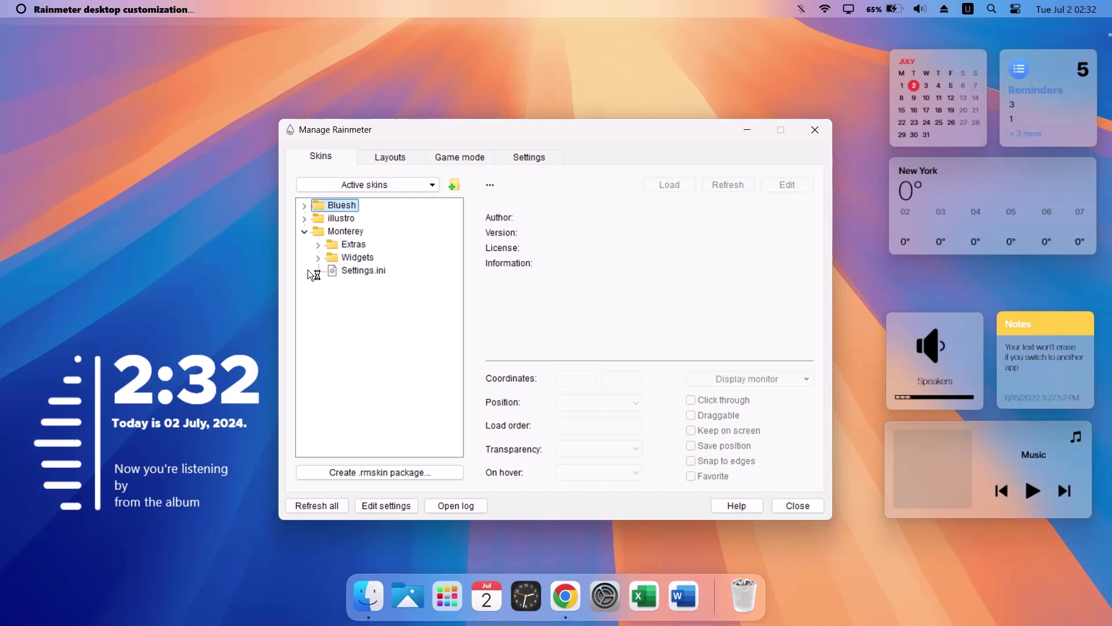
pyautogui.click(377, 272)
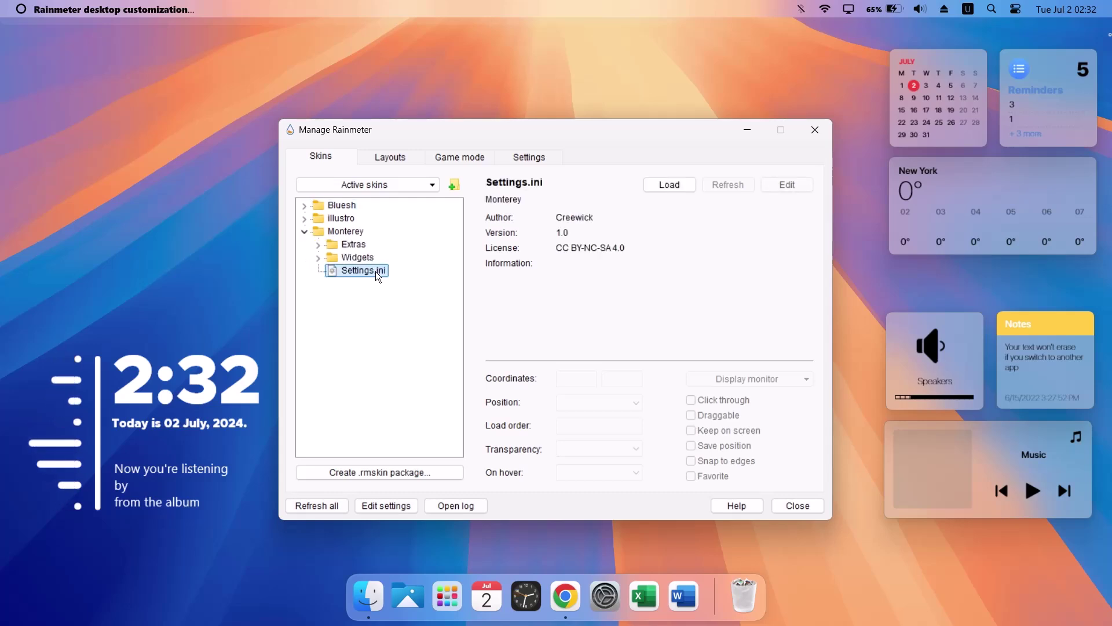
pyautogui.click(661, 186)
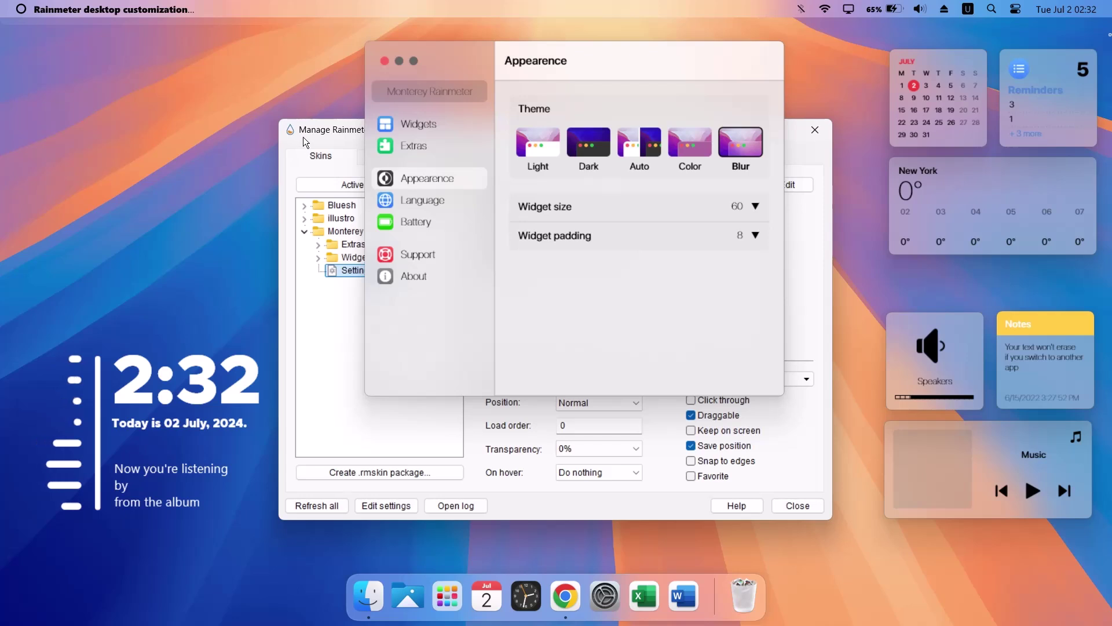
# Step: Rearrange the skin manager and Monterey settings windows, then close both
pyautogui.moveTo(316, 135); pyautogui.dragTo(91, 217)
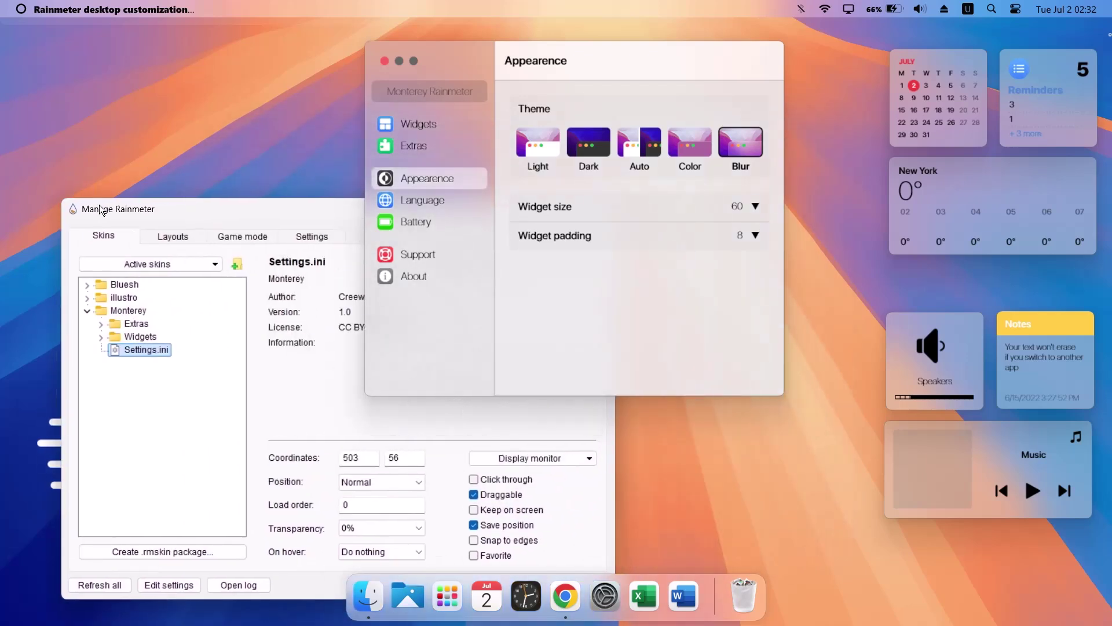
pyautogui.moveTo(227, 208); pyautogui.dragTo(179, 135)
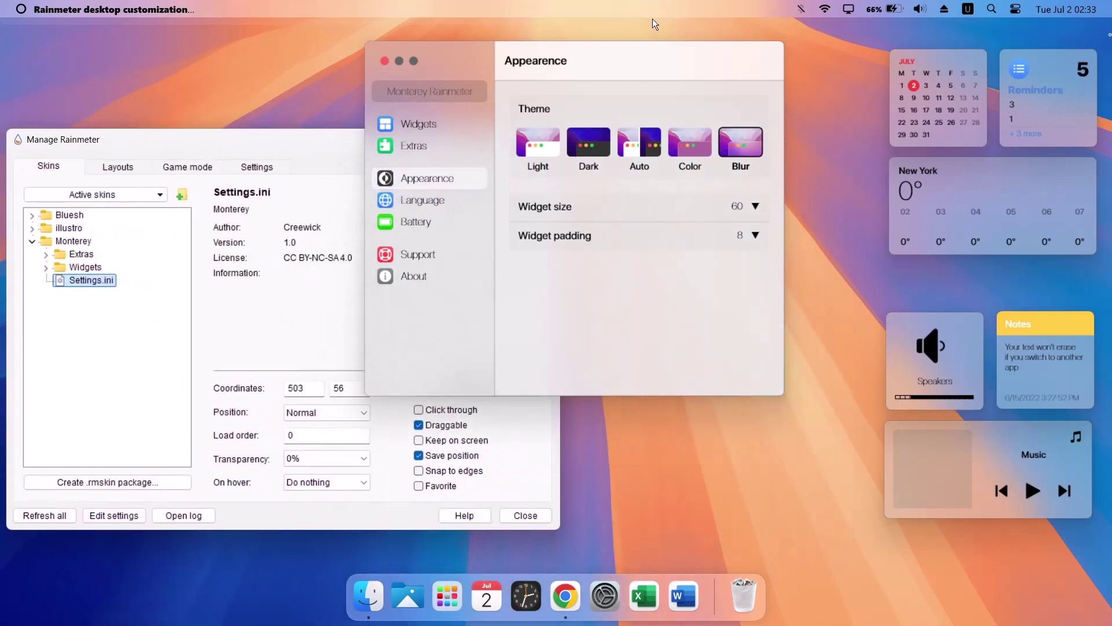
pyautogui.moveTo(629, 68); pyautogui.dragTo(708, 62)
pyautogui.click(365, 167)
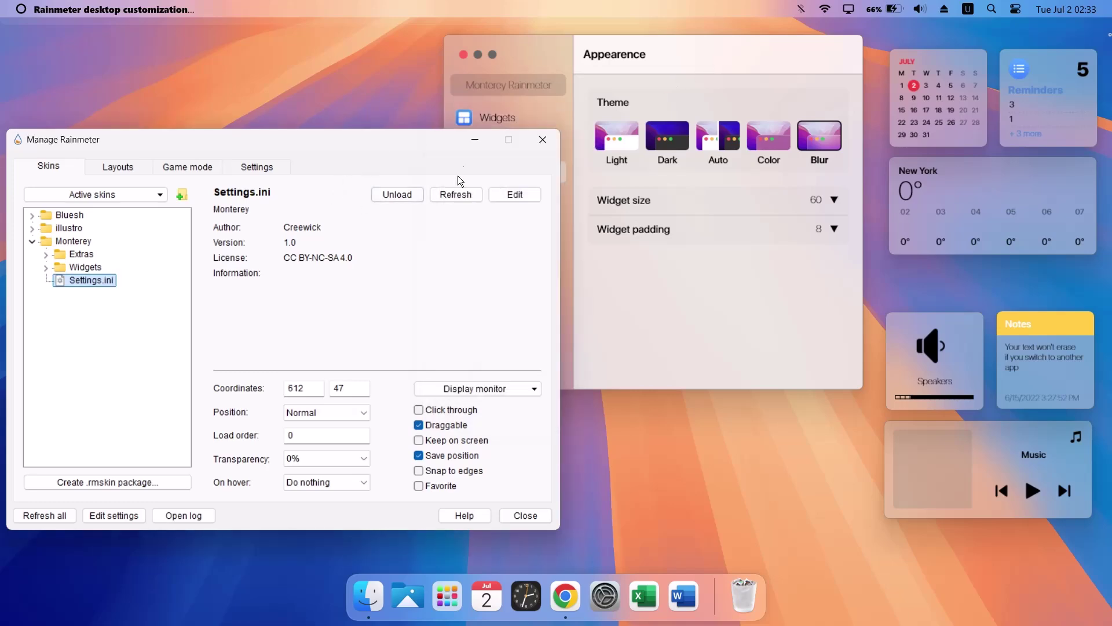
pyautogui.click(542, 141)
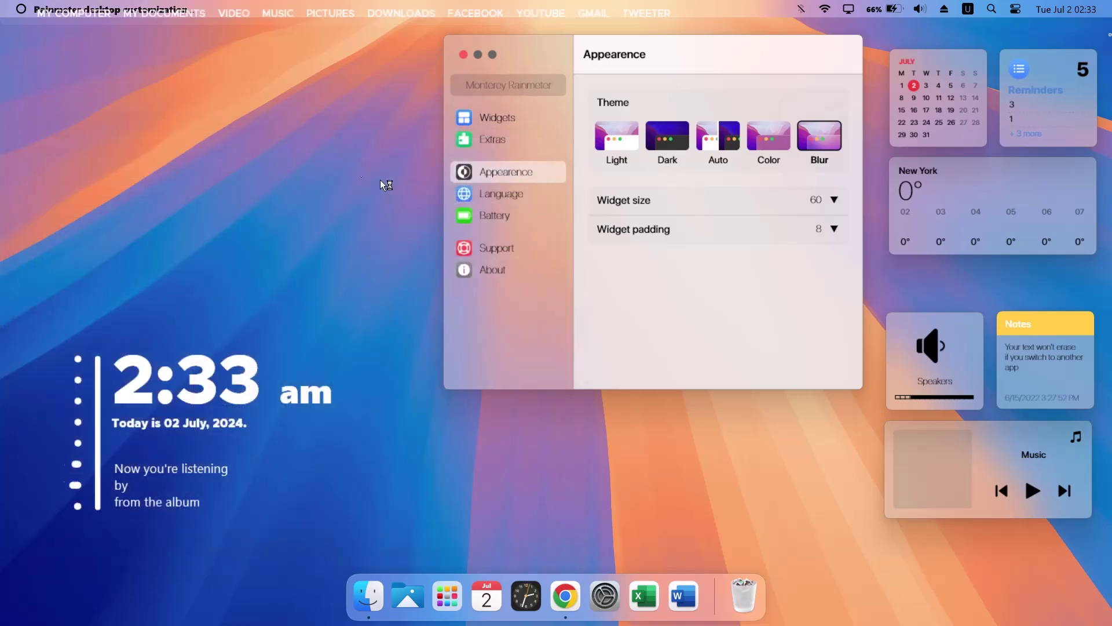
pyautogui.click(464, 55)
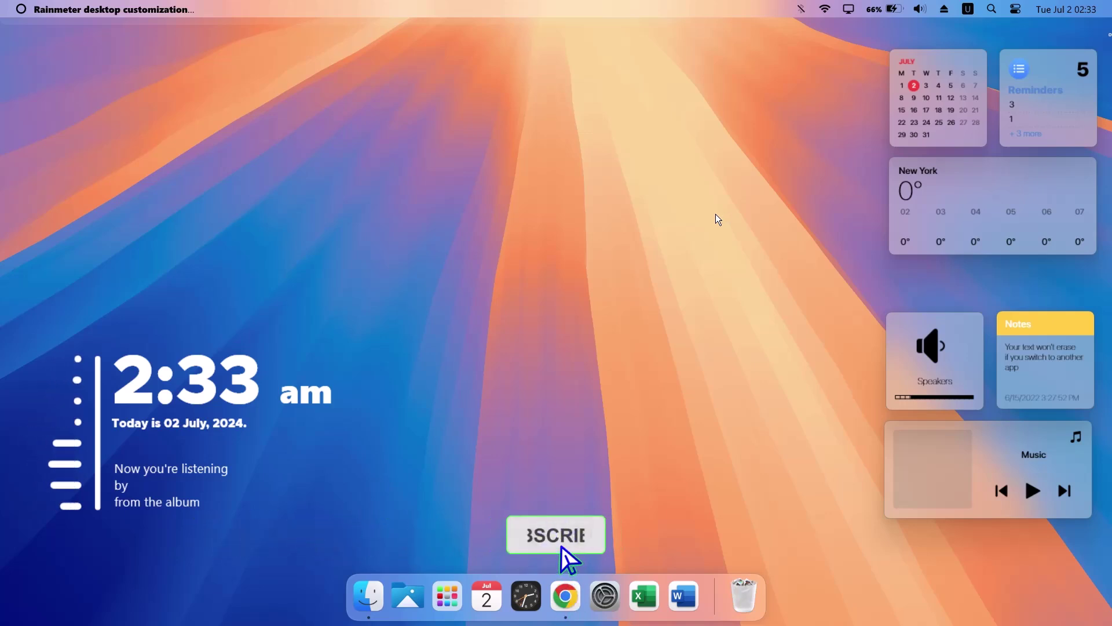
pyautogui.rightClick(666, 128)
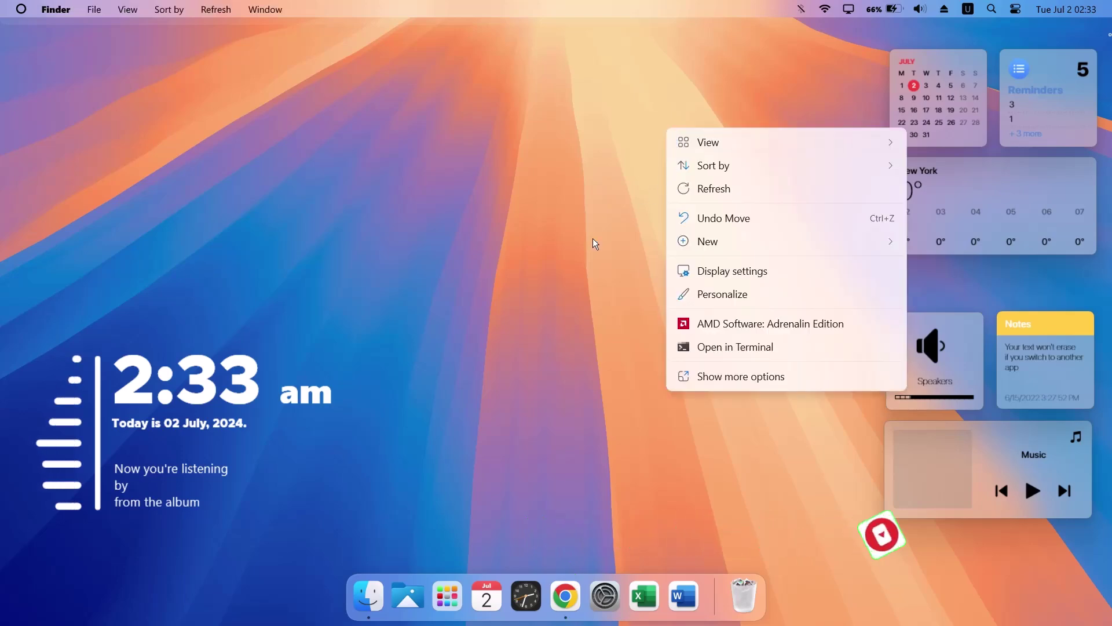
pyautogui.click(716, 296)
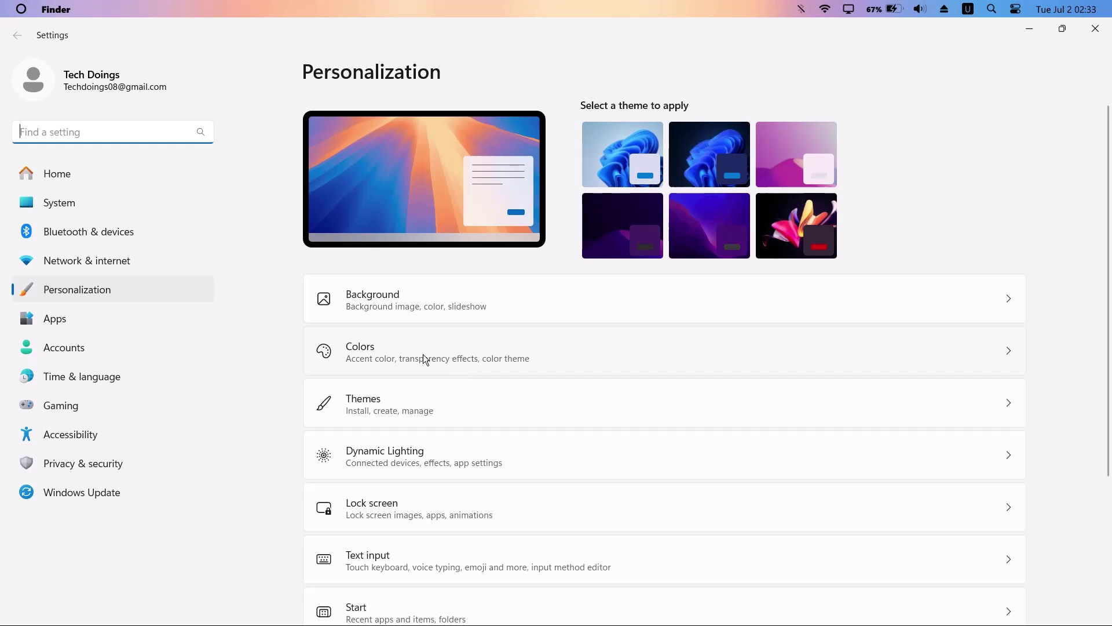
pyautogui.click(550, 356)
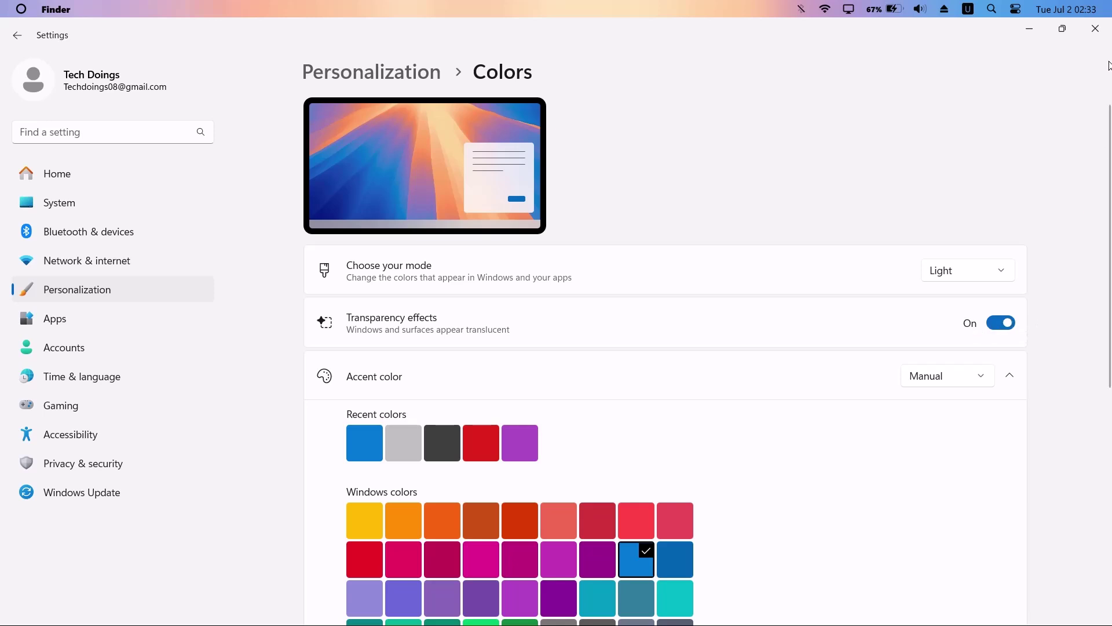
pyautogui.click(1095, 28)
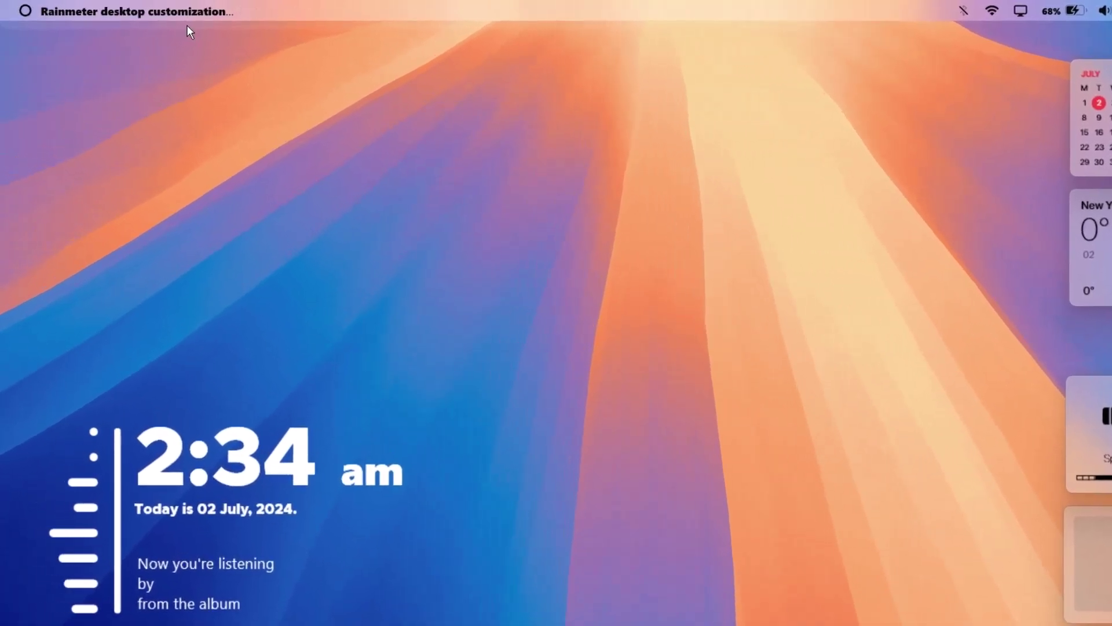
# Step: Unload the Bluesh Links bar skin from its context menu
pyautogui.rightClick(195, 87)
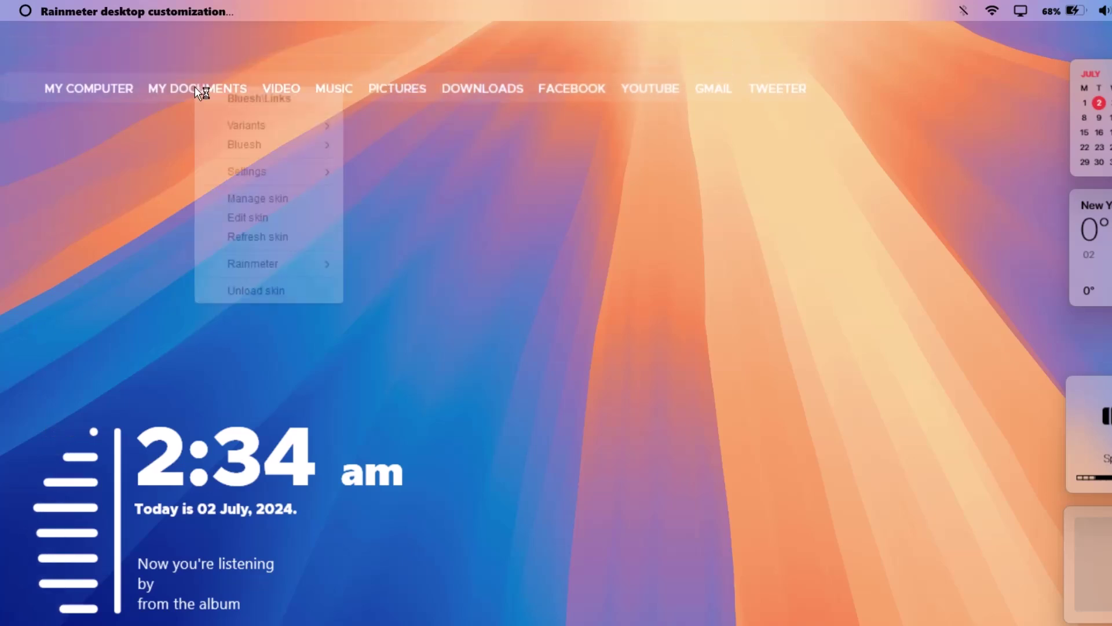
pyautogui.click(254, 290)
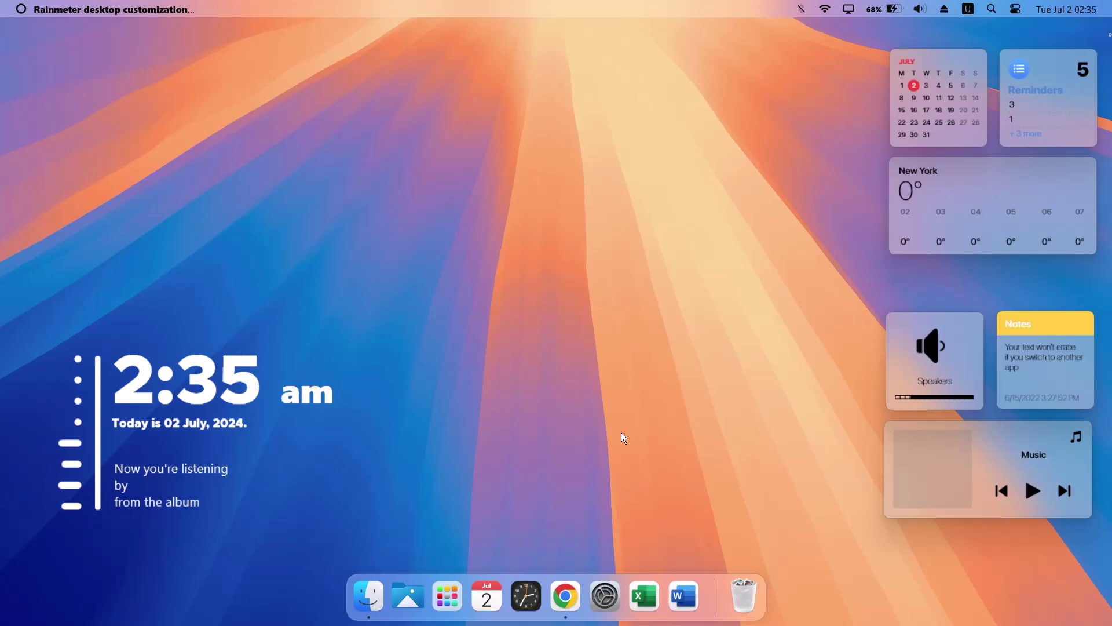
# Step: In Chrome, open the latest antiden/macOS-cursors-for-Windows release and download the 0.5 zip
pyautogui.click(572, 589)
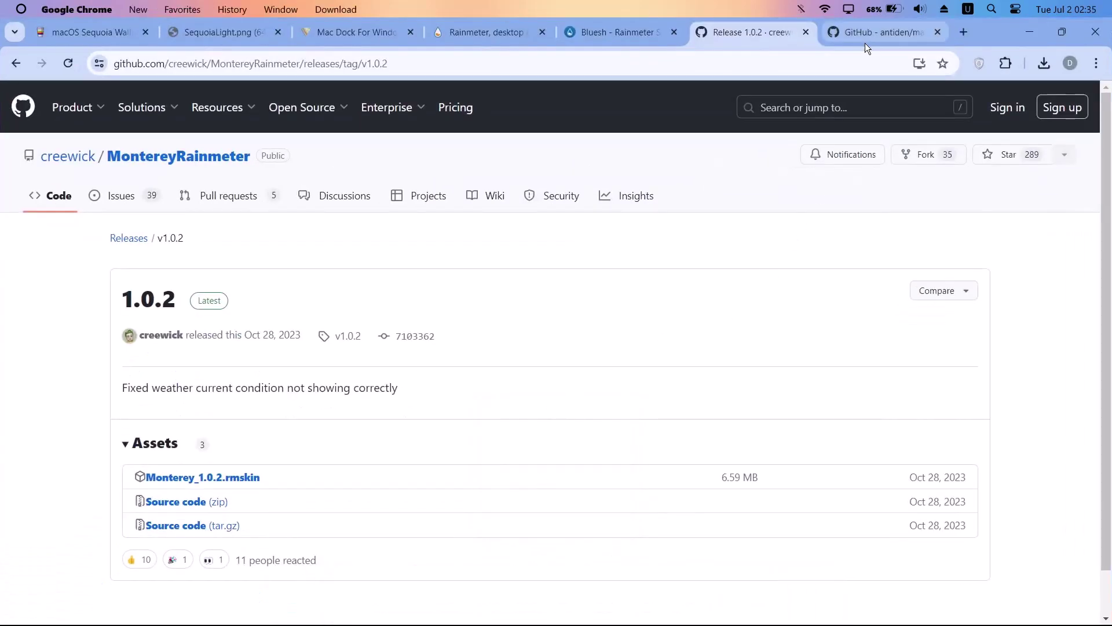
pyautogui.click(867, 39)
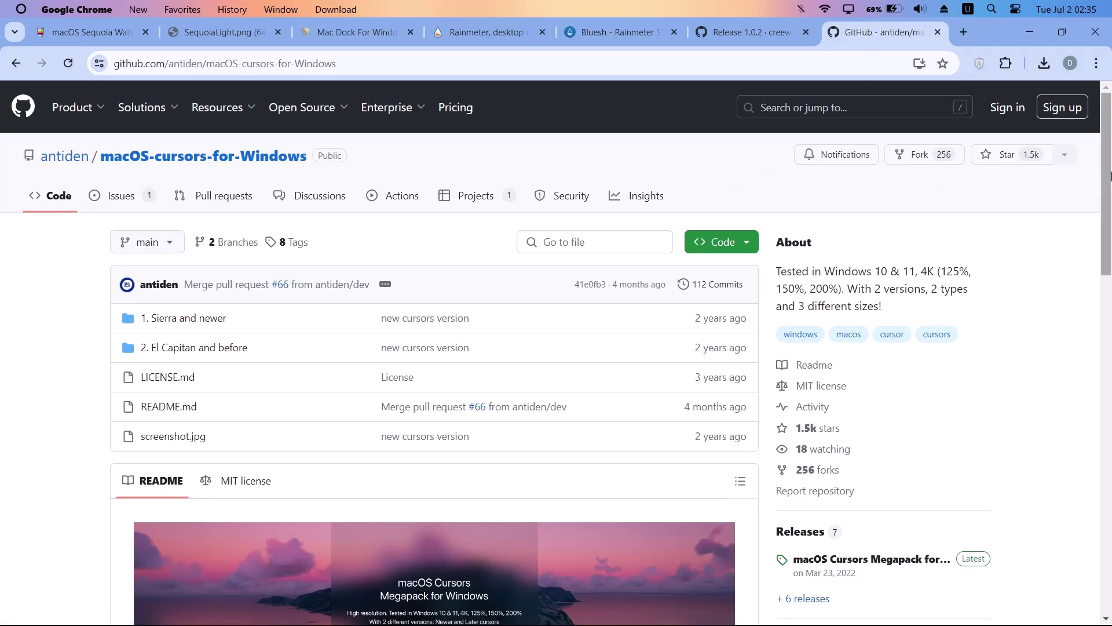
pyautogui.scroll(-6, 1110, 176)
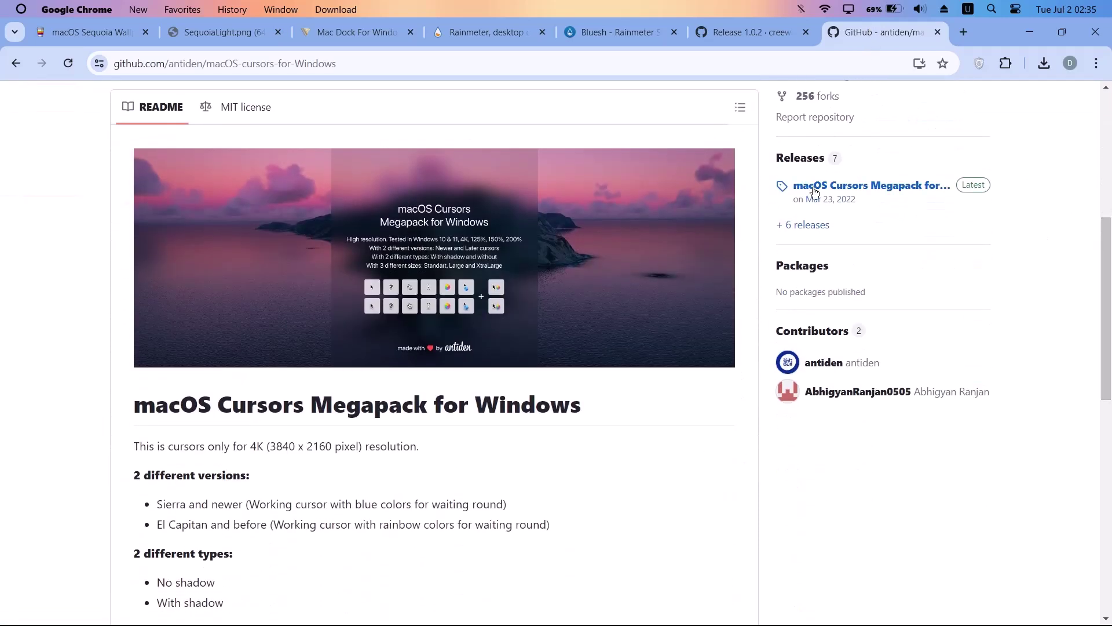
pyautogui.click(972, 186)
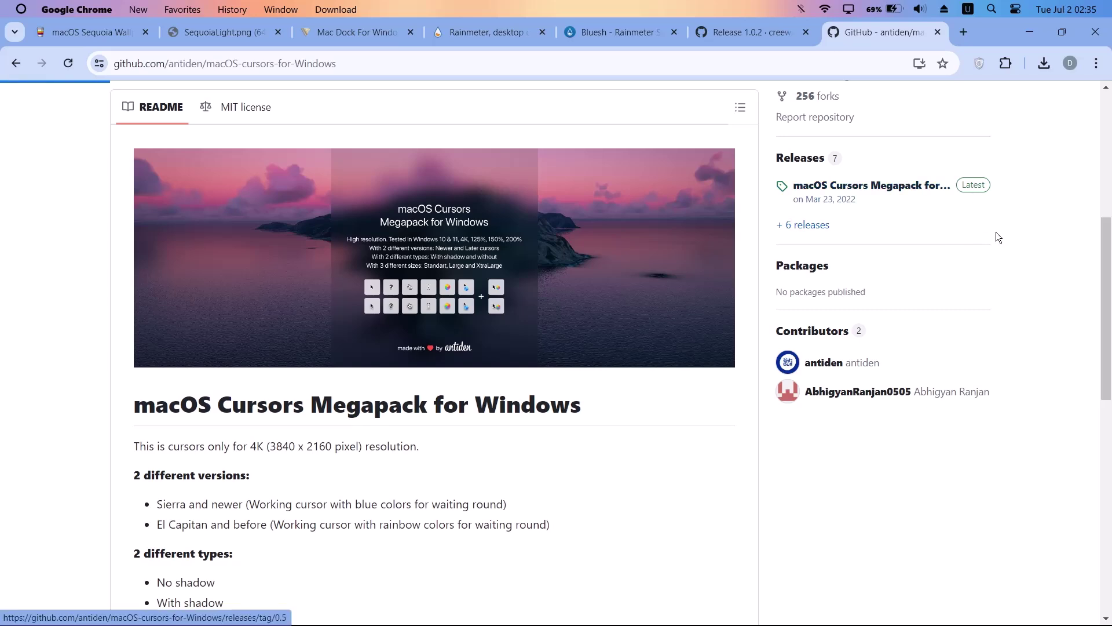
pyautogui.scroll(-3, 1031, 307)
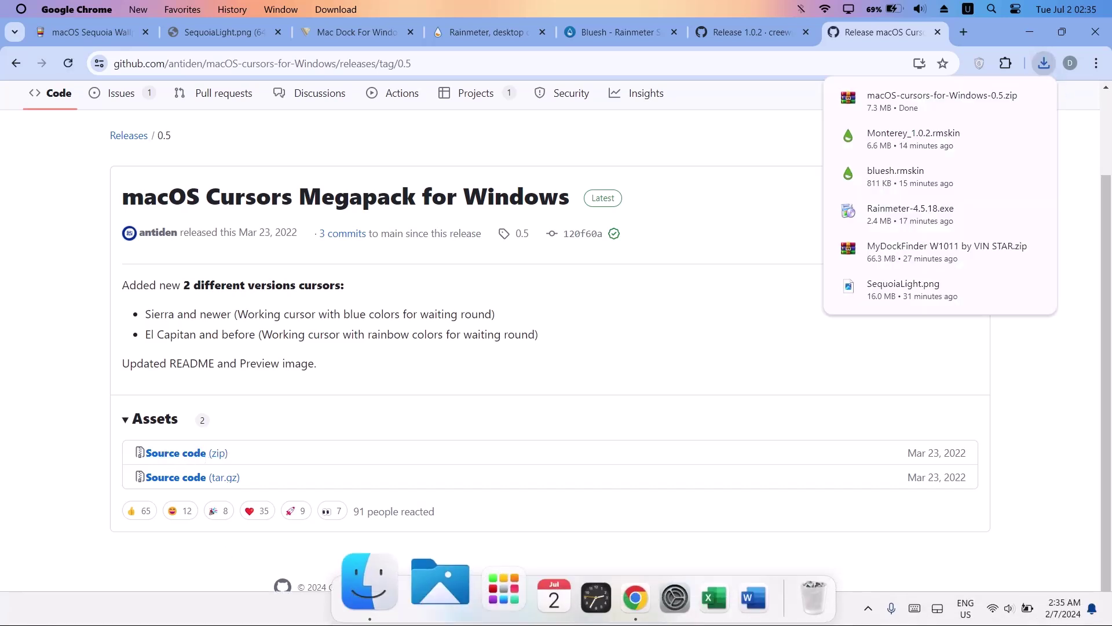
pyautogui.click(360, 579)
# Step: Extract macOS-cursors-for-Windows-0.5.zip into a new subfolder in Downloads
pyautogui.click(747, 303)
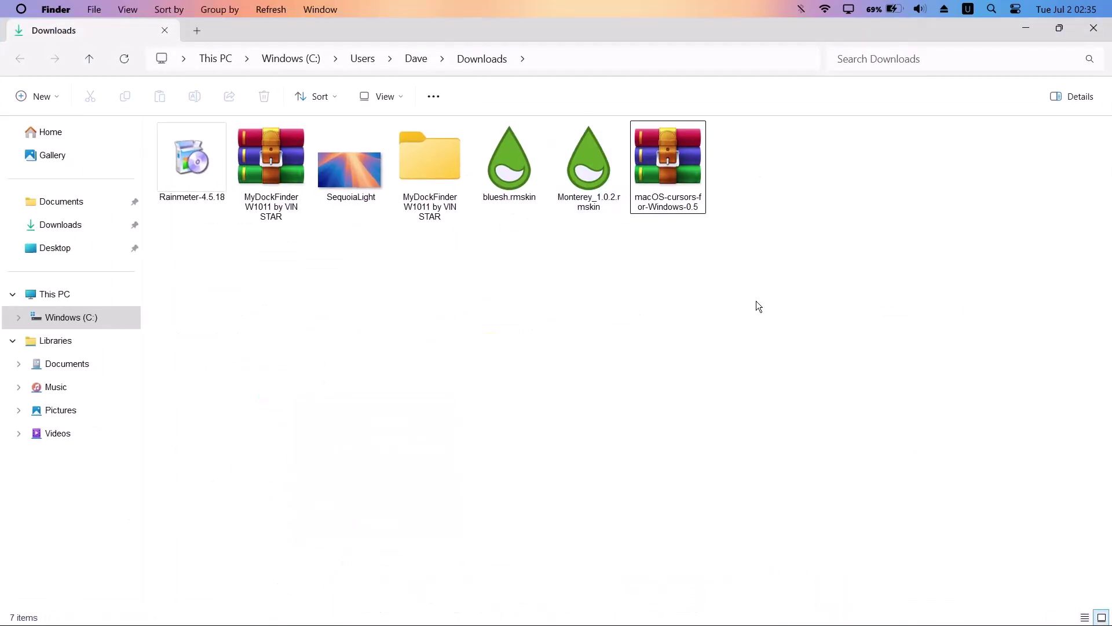
pyautogui.rightClick(649, 154)
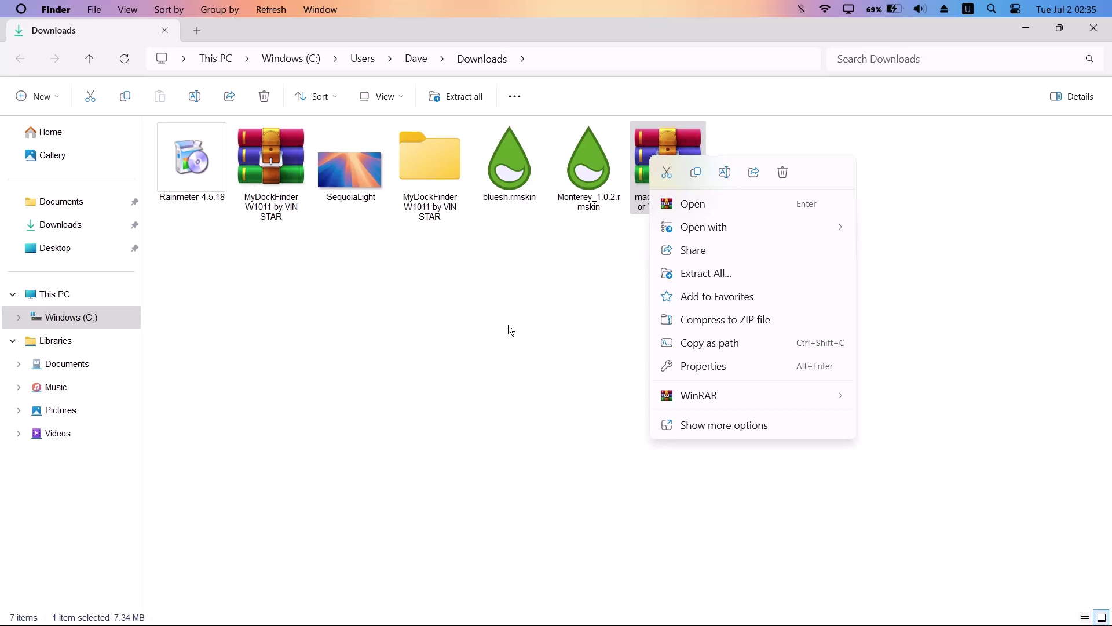
pyautogui.click(713, 275)
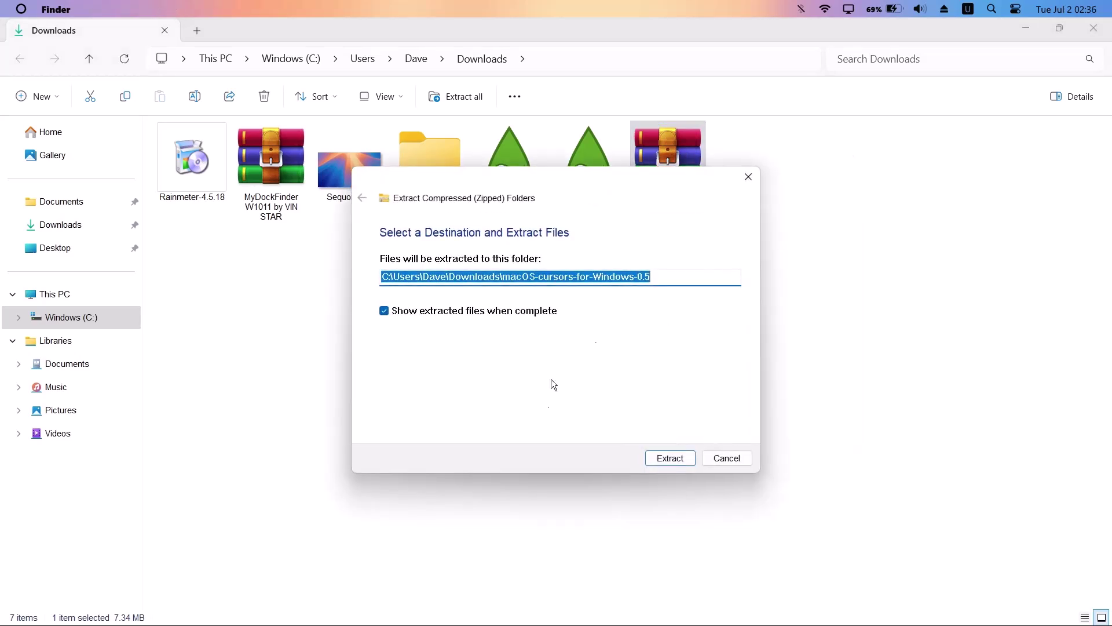
pyautogui.click(683, 458)
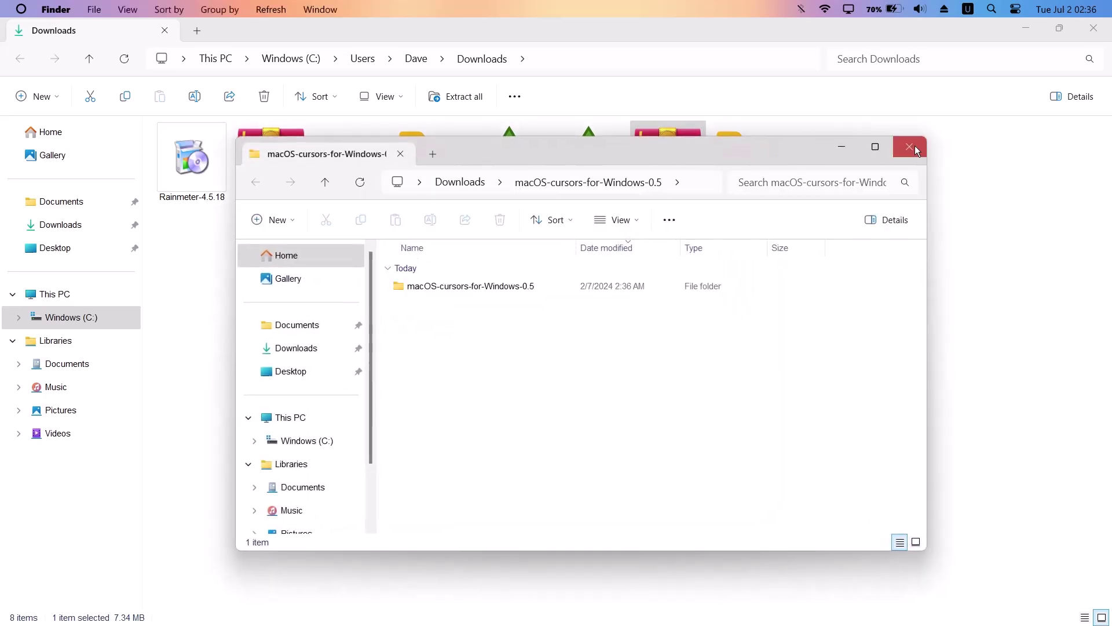
pyautogui.click(916, 148)
# Step: Navigate into macOS-cursors-for-Windows-0.5 > 1. Sierra and newer > 1. No Shadow and select 1. Normal
pyautogui.click(774, 173)
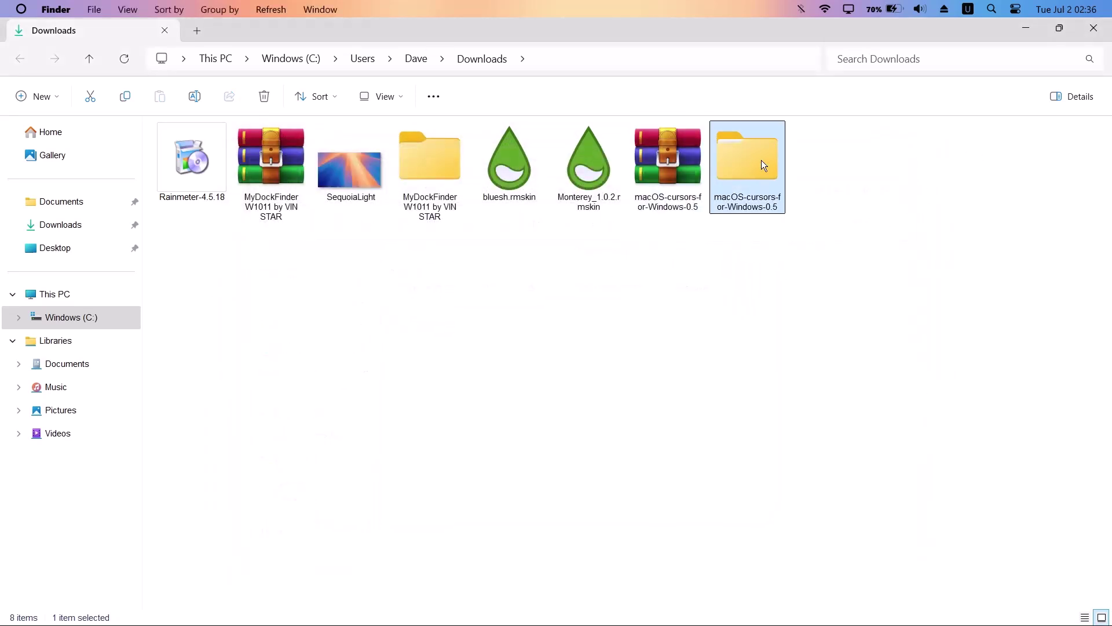
pyautogui.doubleClick(757, 157)
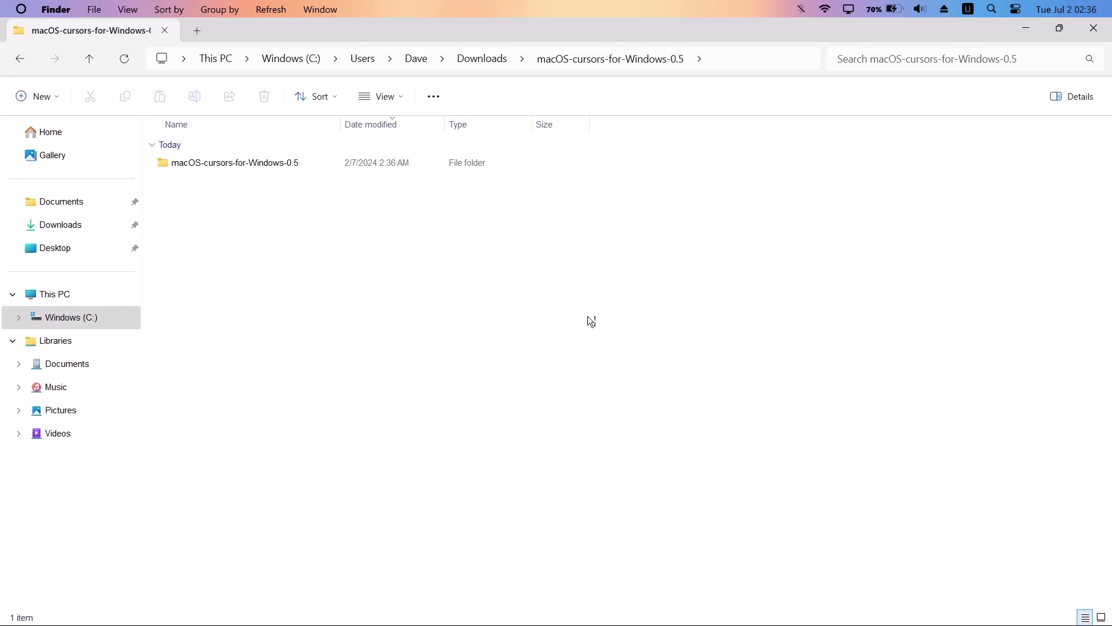
pyautogui.click(226, 164)
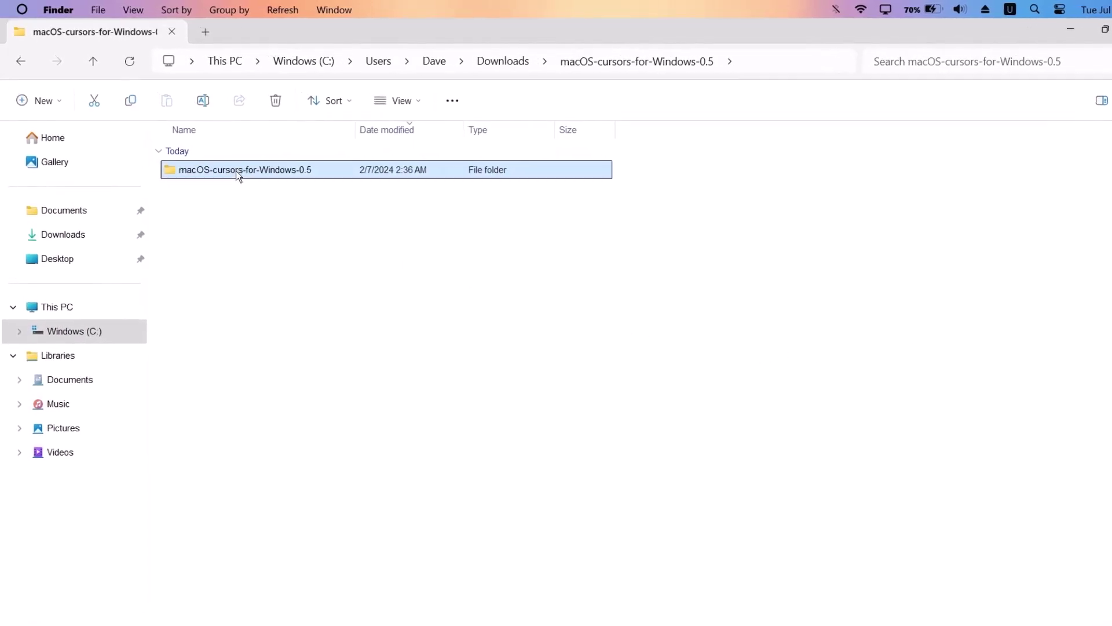
pyautogui.doubleClick(235, 171)
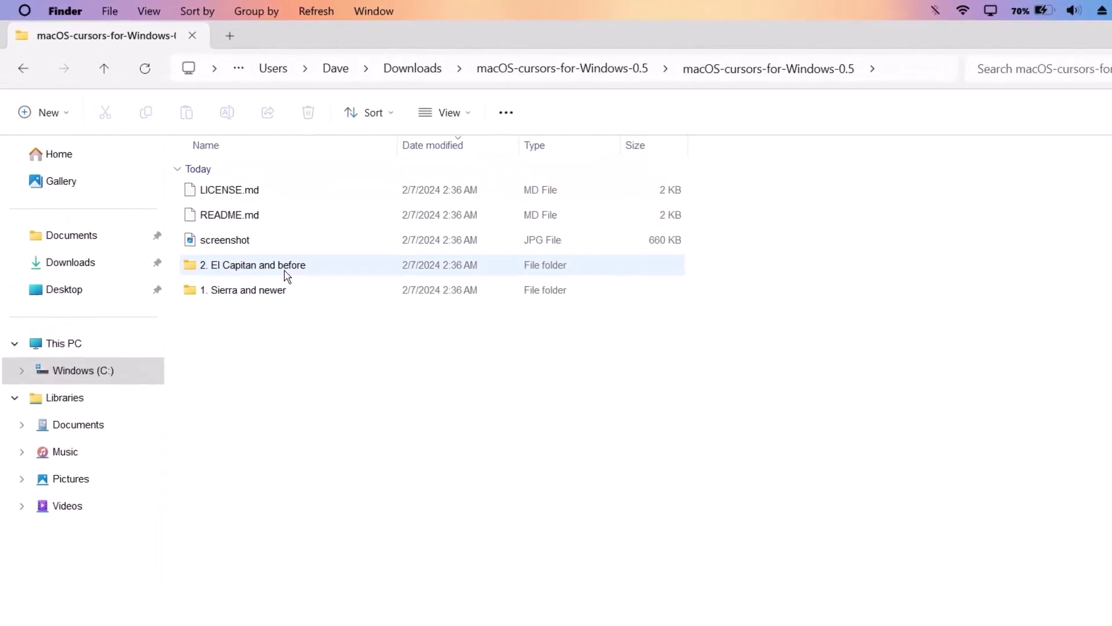
pyautogui.moveTo(323, 267)
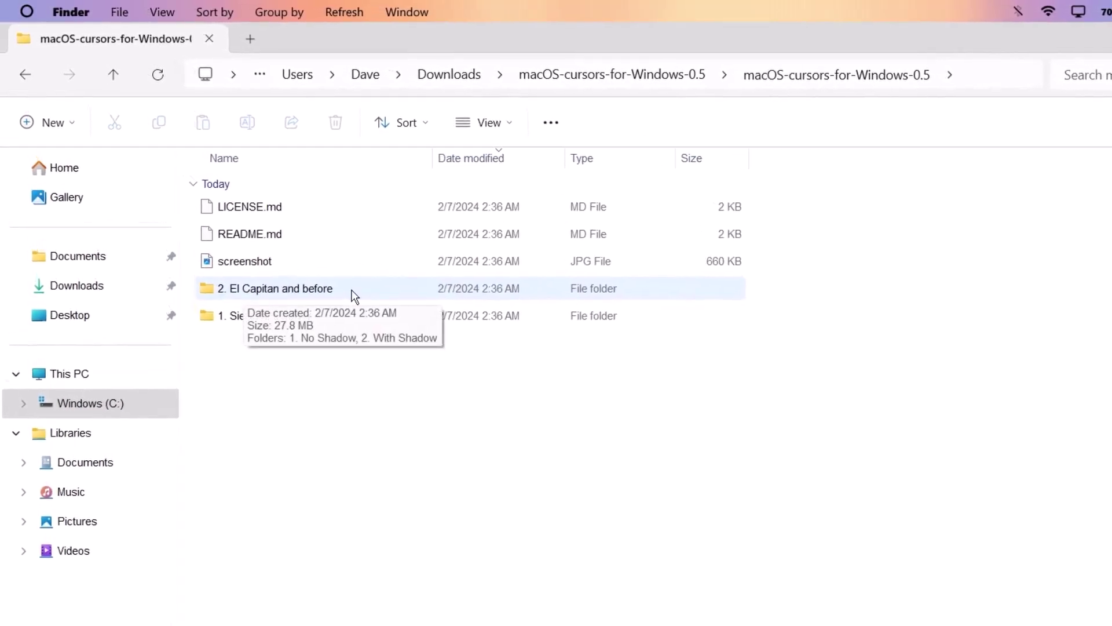
pyautogui.click(261, 316)
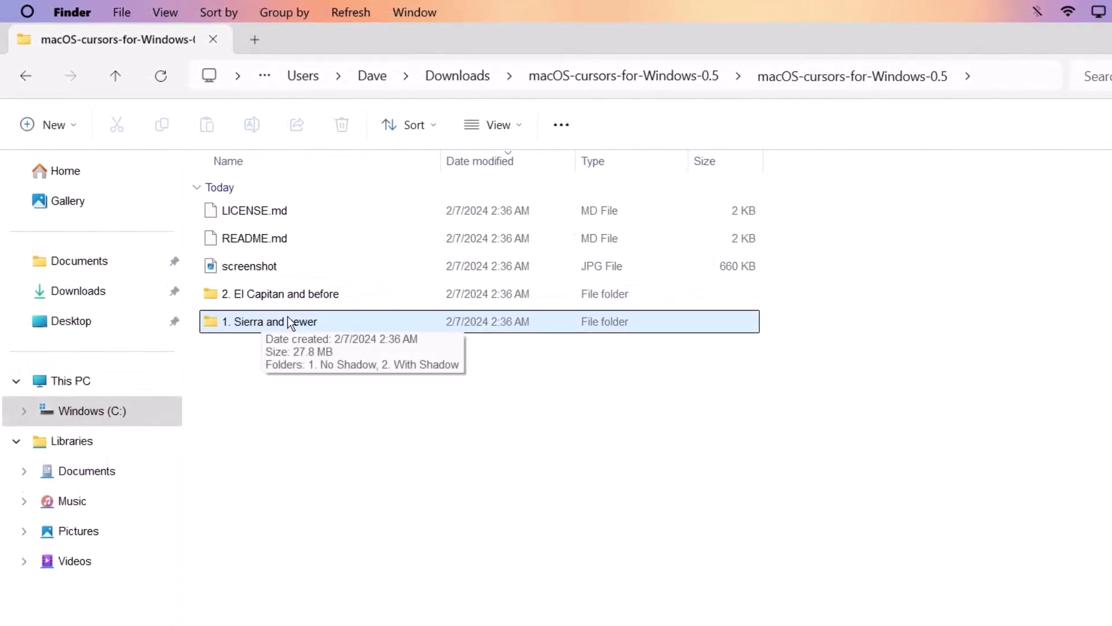
pyautogui.doubleClick(243, 322)
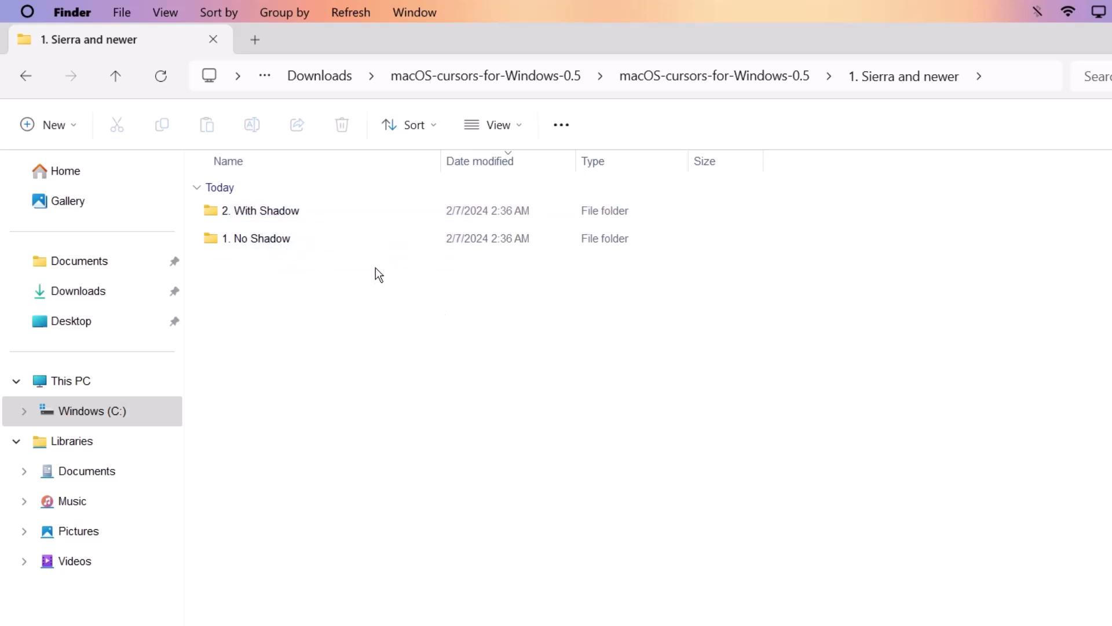
pyautogui.doubleClick(263, 239)
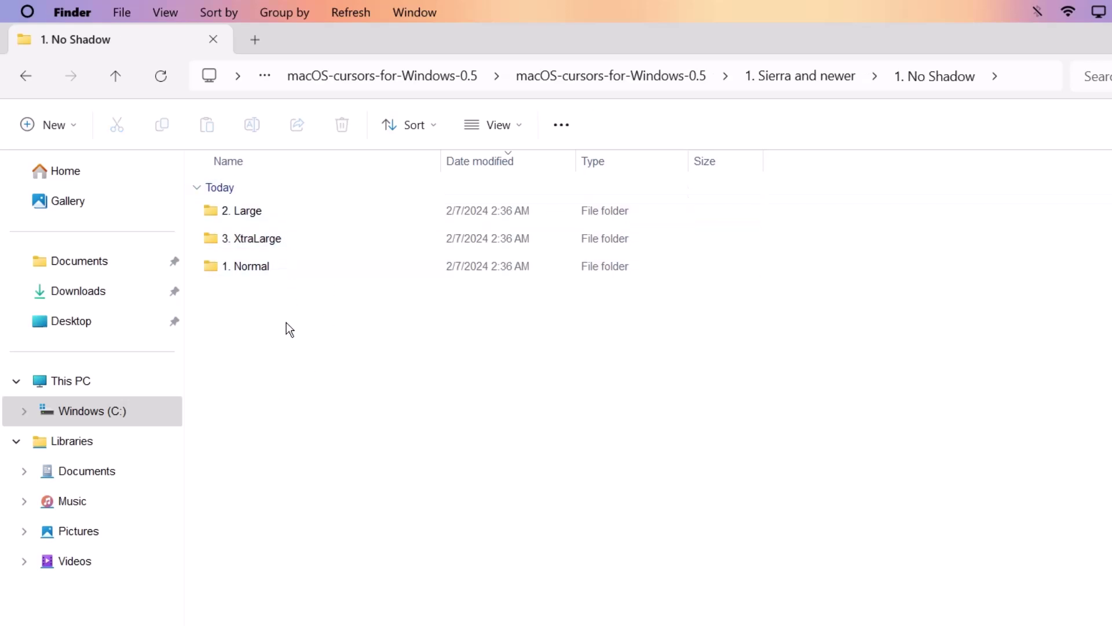
pyautogui.click(251, 267)
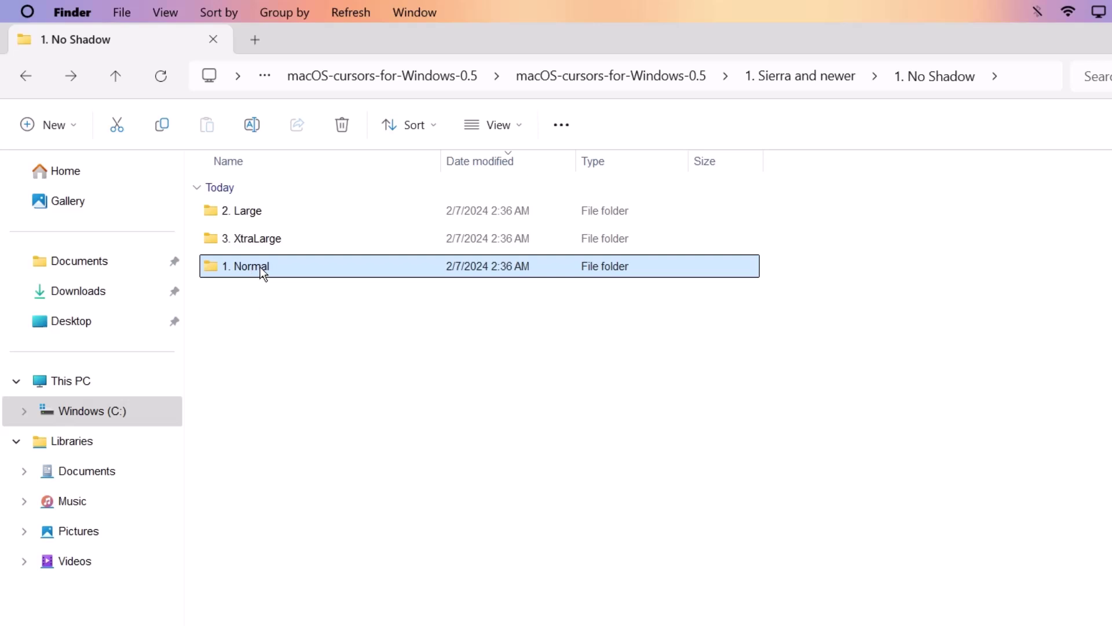
# Step: Rename the 1. Normal folder to MacOS Cursor
pyautogui.click(261, 271)
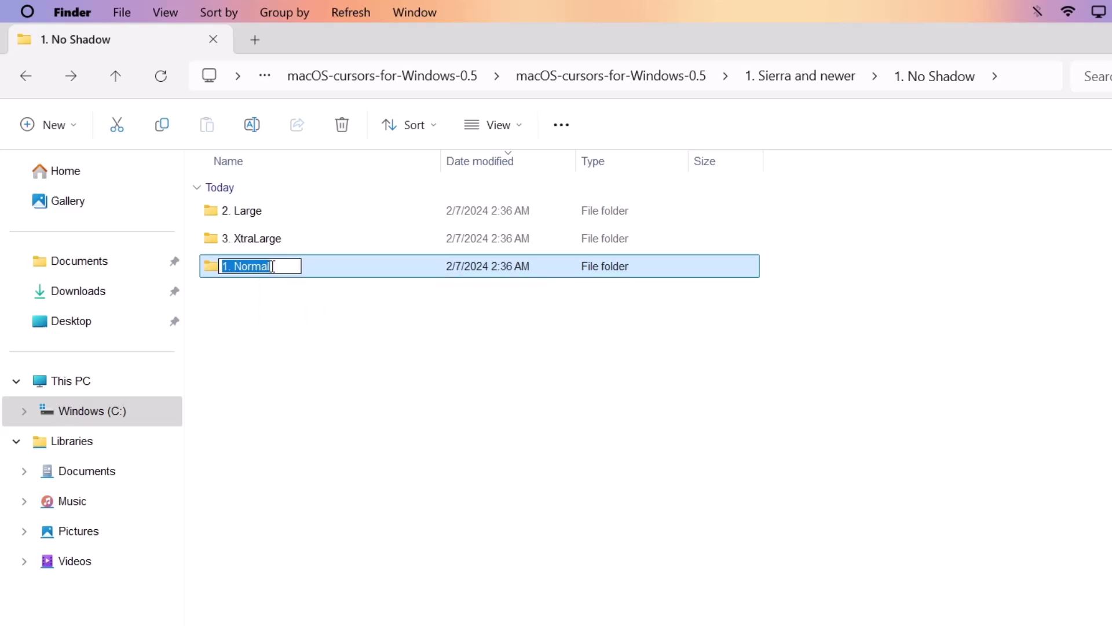
pyautogui.press('BackSpace')
pyautogui.write('Ma')
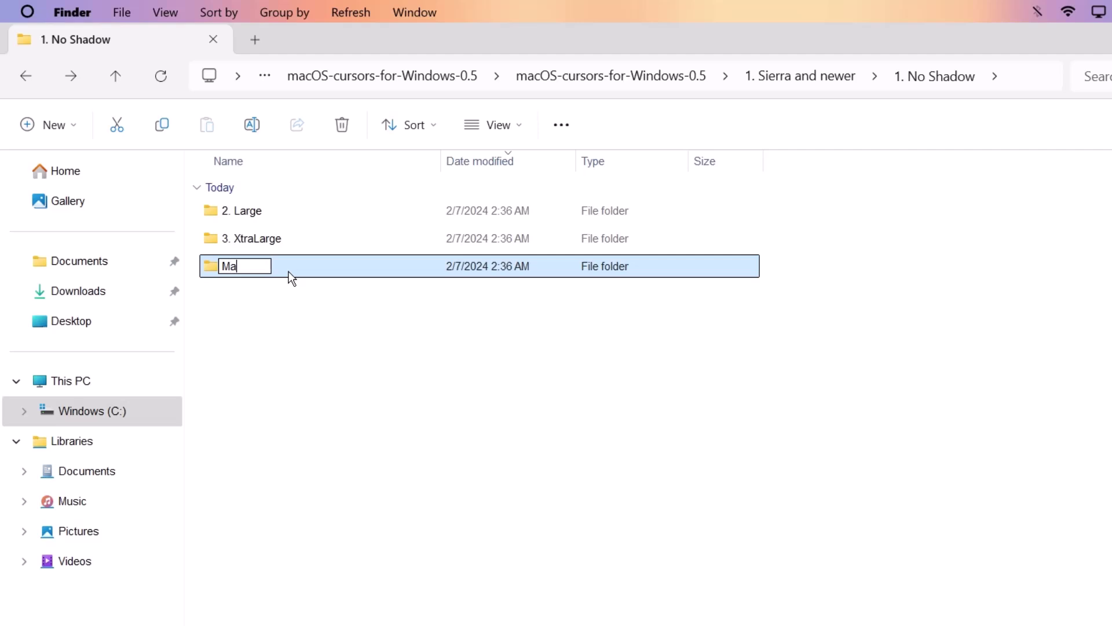
pyautogui.write('cOS Cursor')
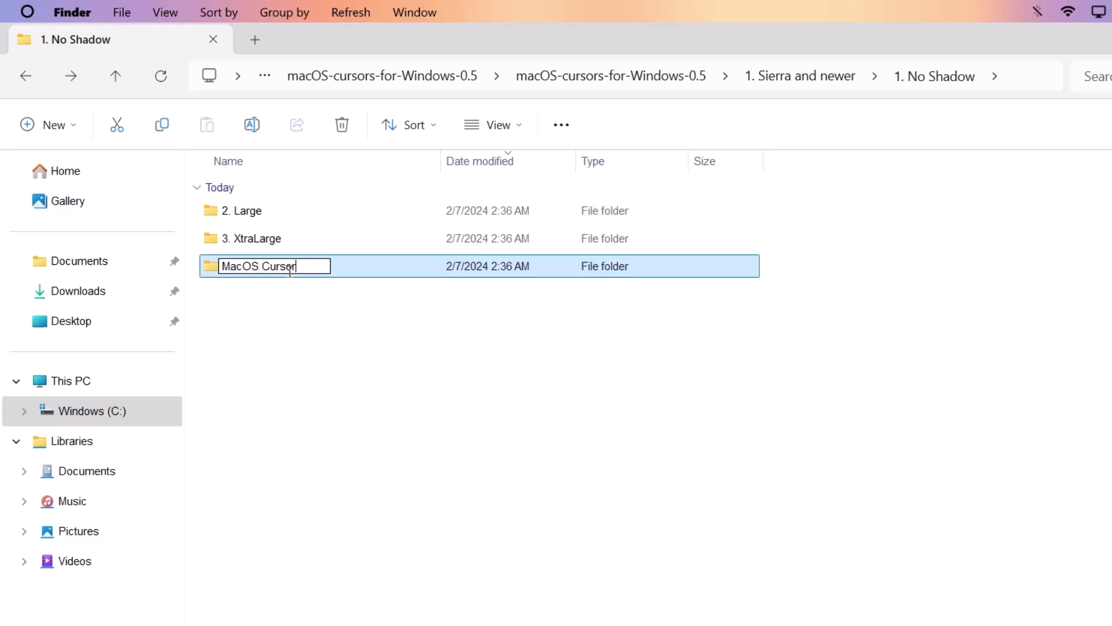
pyautogui.press('Return')
# Step: Cut the MacOS Cursor folder and paste it into the root of Windows (C:)
pyautogui.rightClick(289, 271)
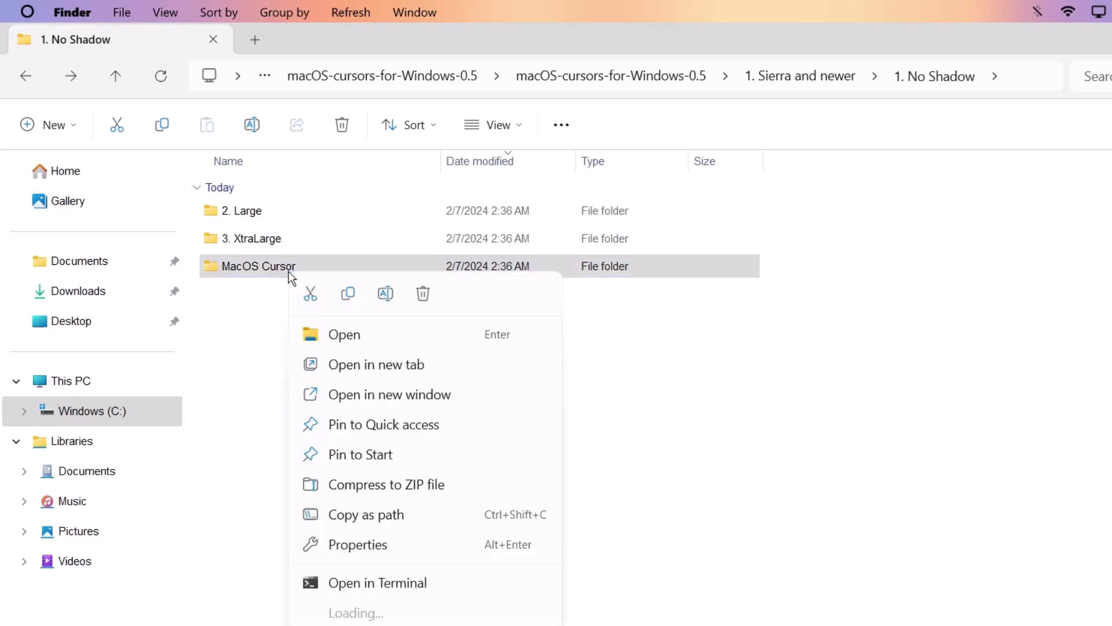
pyautogui.click(311, 292)
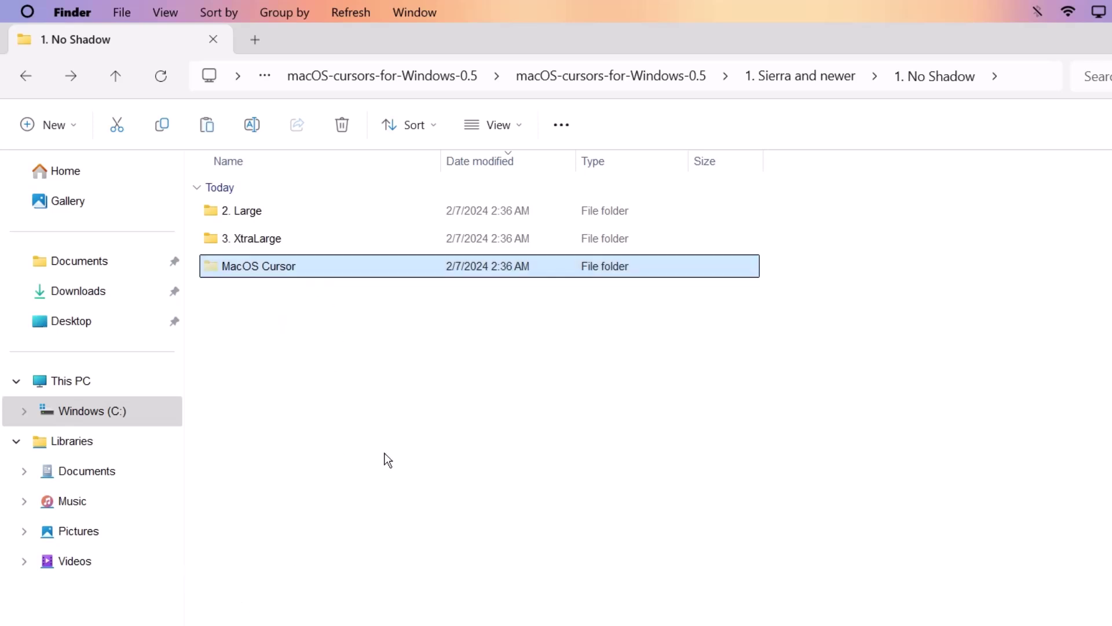
pyautogui.click(104, 415)
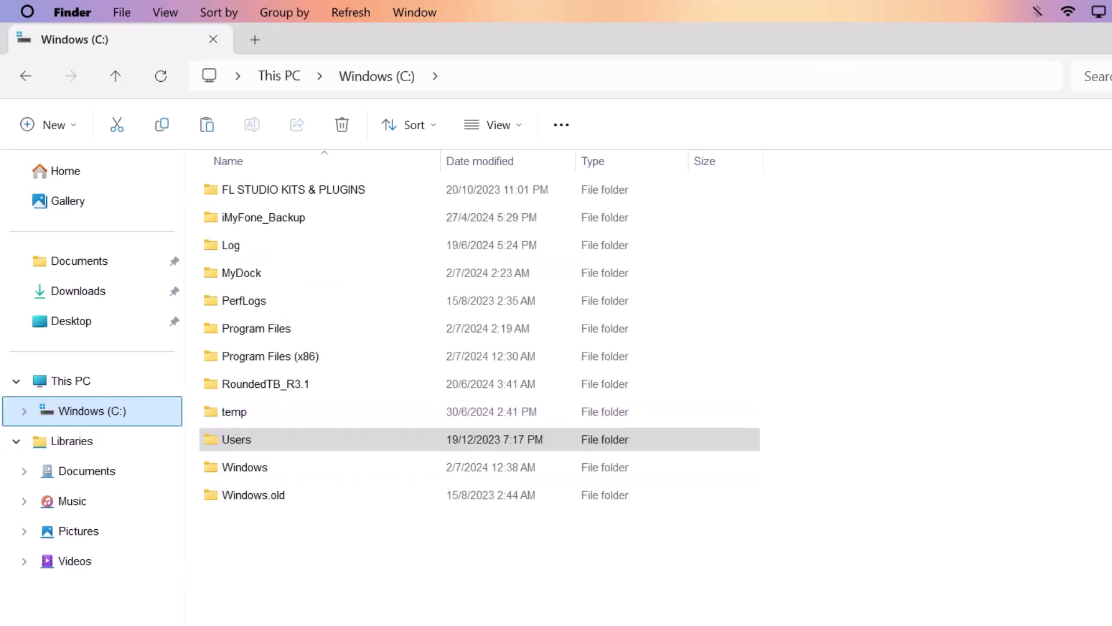
pyautogui.rightClick(243, 553)
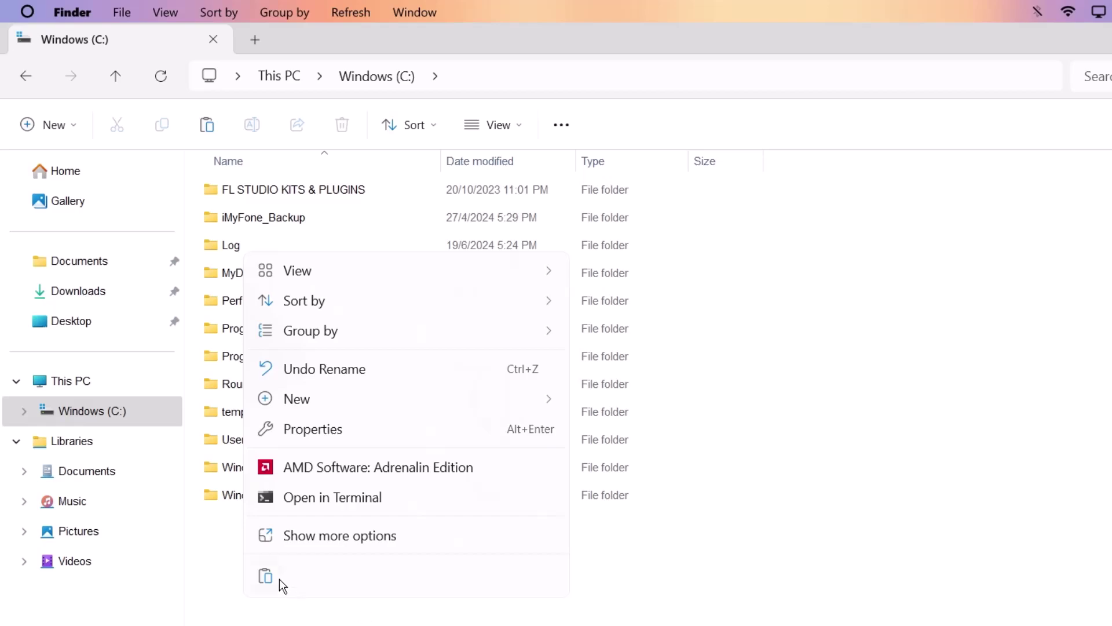
pyautogui.click(259, 571)
# Step: Install the cursor set from Install.inf in the MacOS Cursor folder
pyautogui.doubleClick(255, 522)
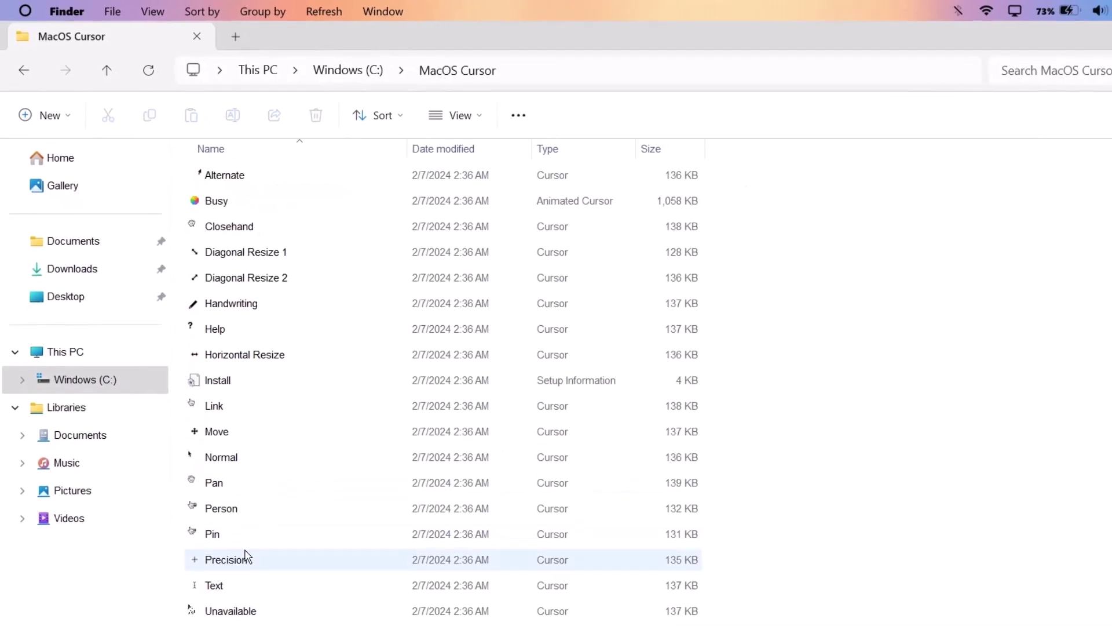
pyautogui.click(223, 357)
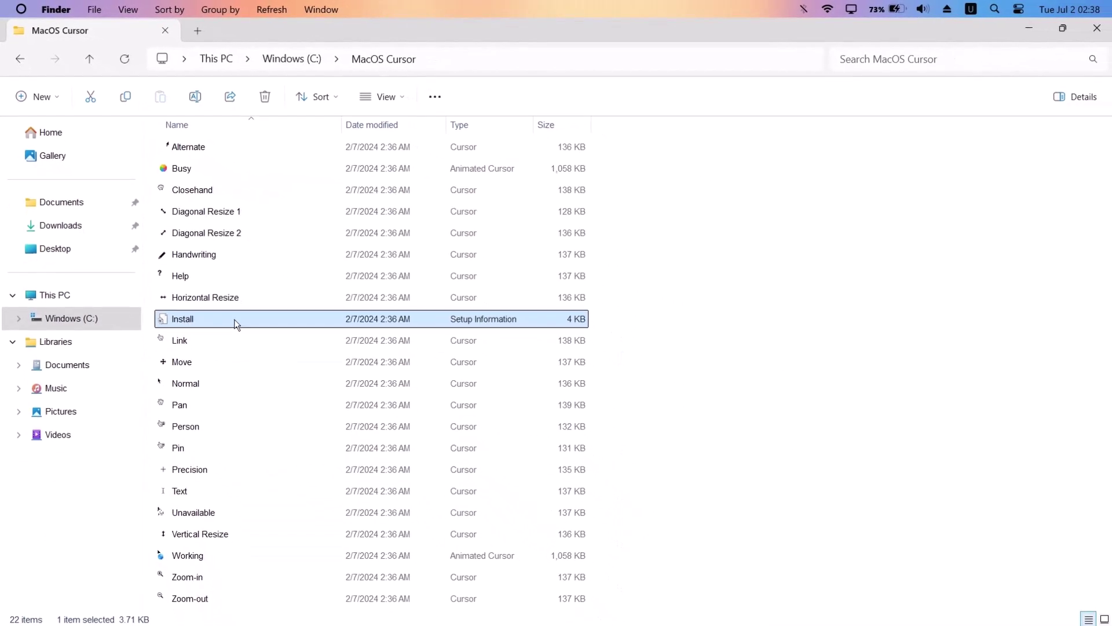
pyautogui.rightClick(189, 316)
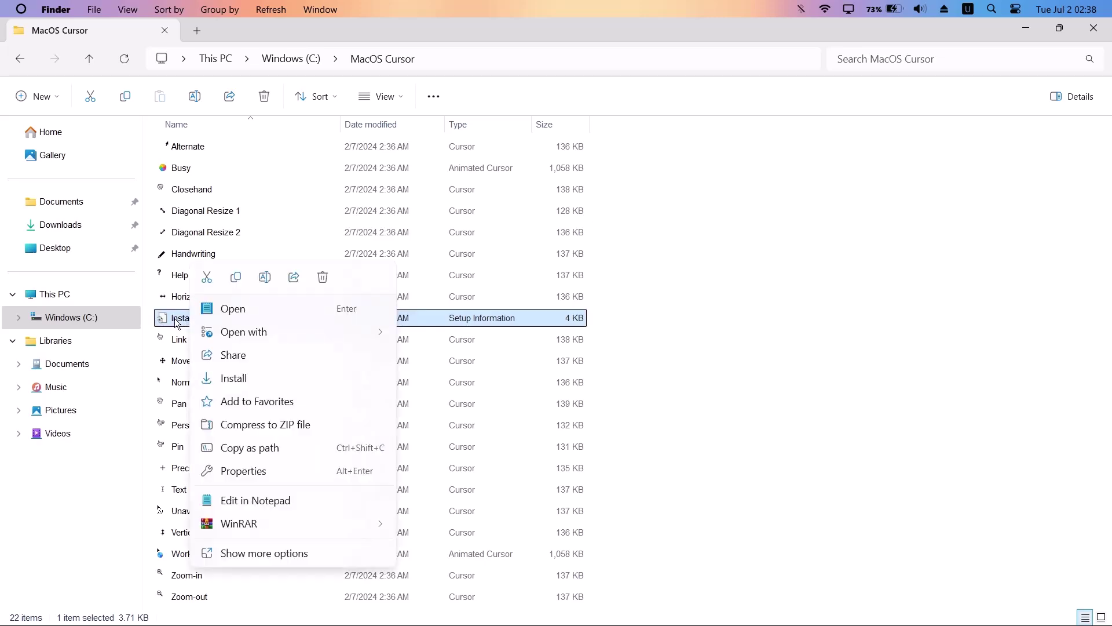
pyautogui.click(230, 378)
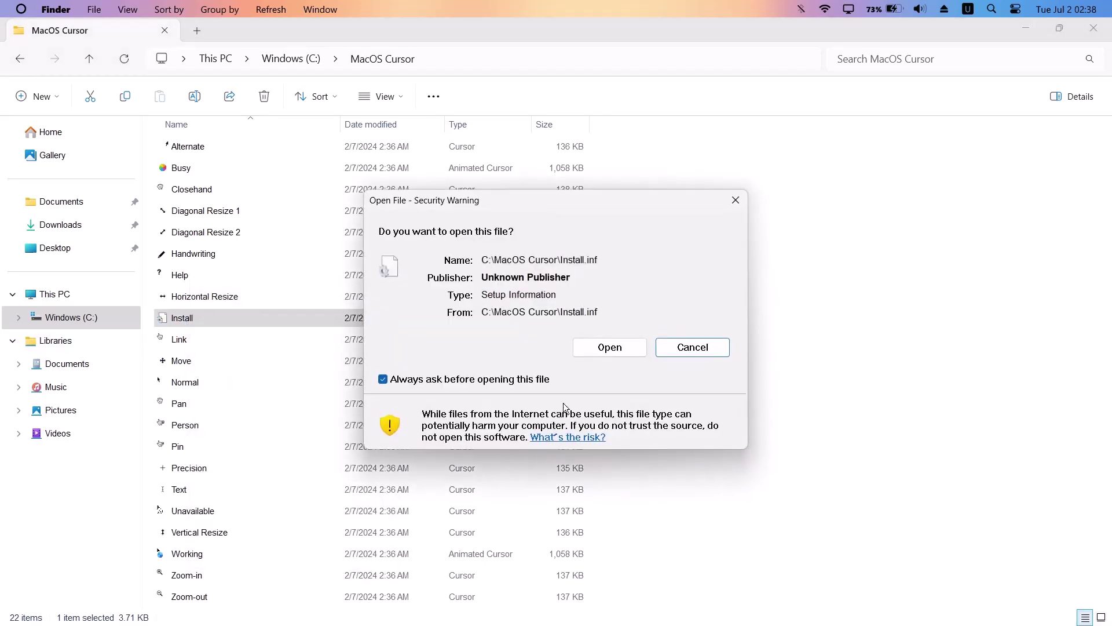
pyautogui.click(619, 350)
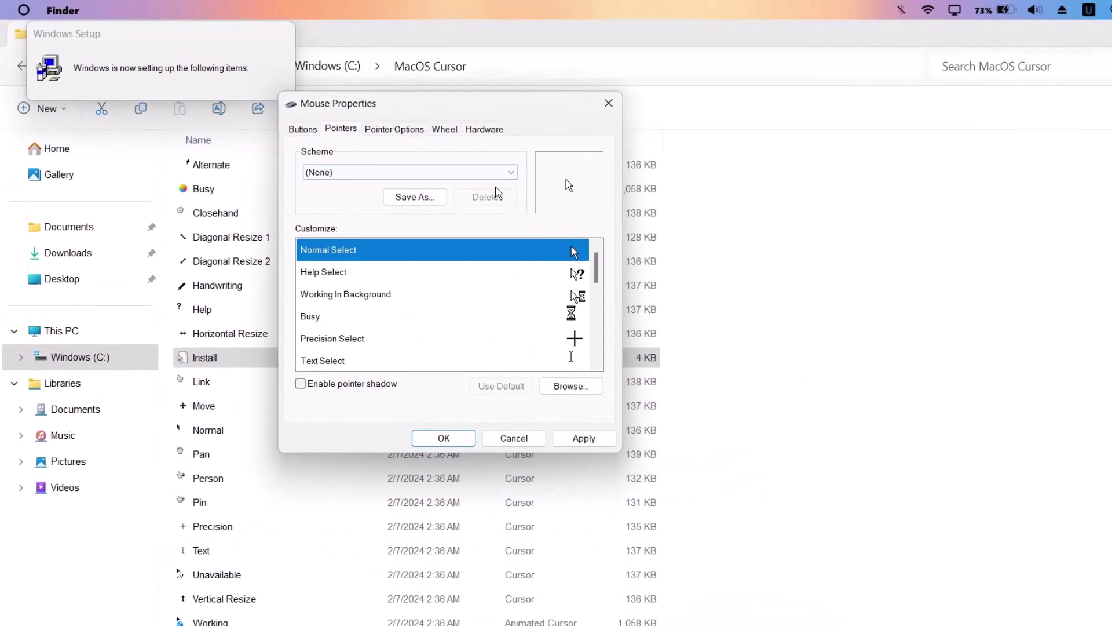
# Step: Select and apply the 'macOS Cursors - No Shadow Newer' pointer scheme, confirming the replacement
pyautogui.click(510, 172)
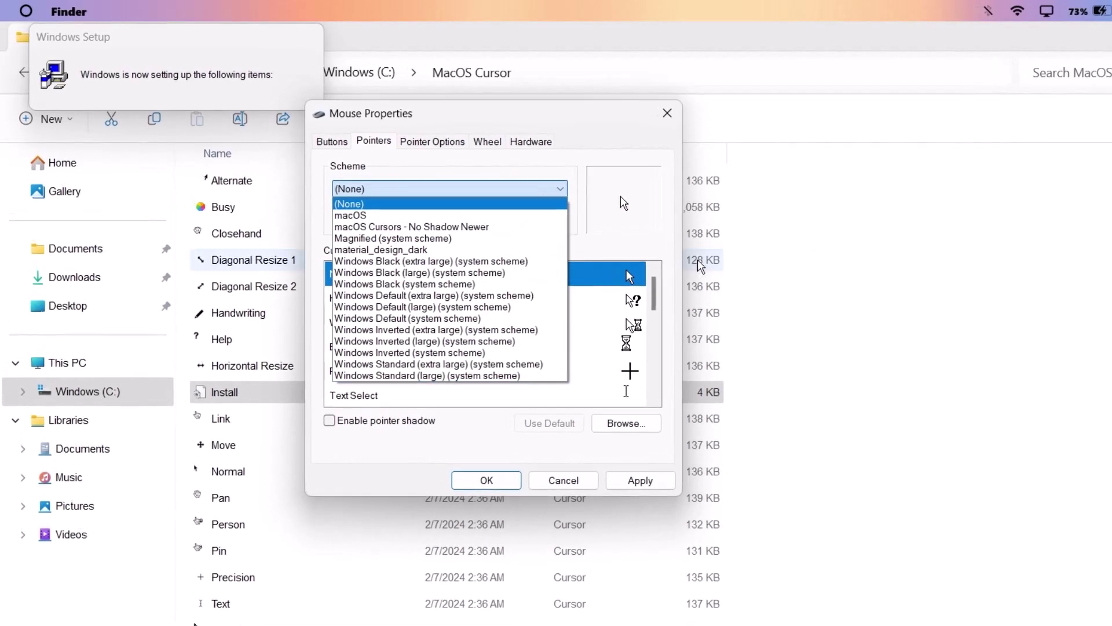
pyautogui.click(442, 227)
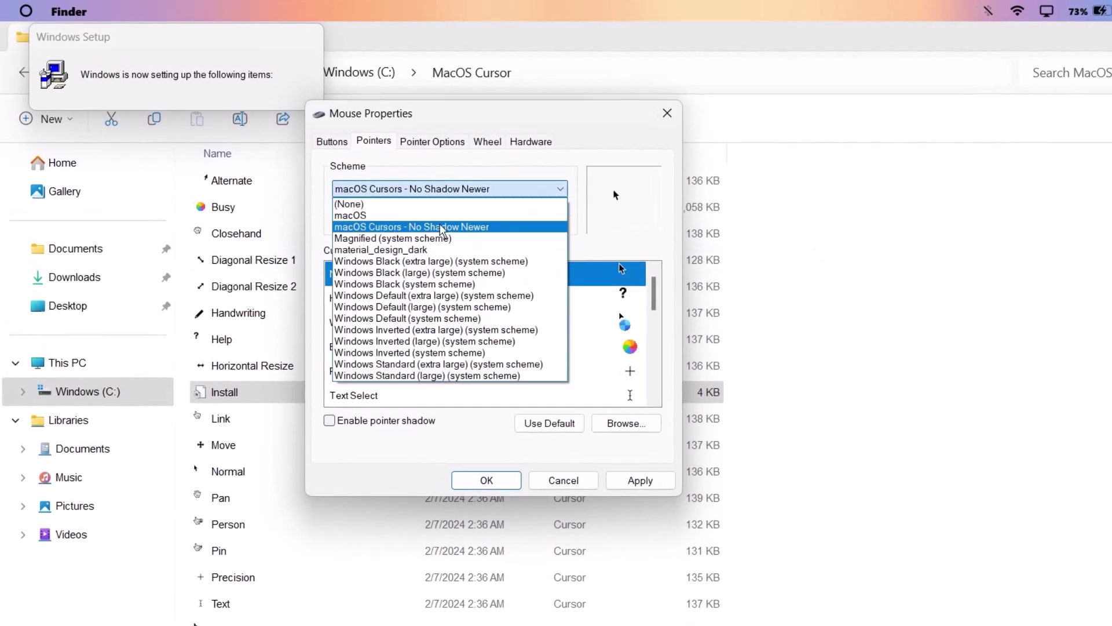
pyautogui.click(405, 227)
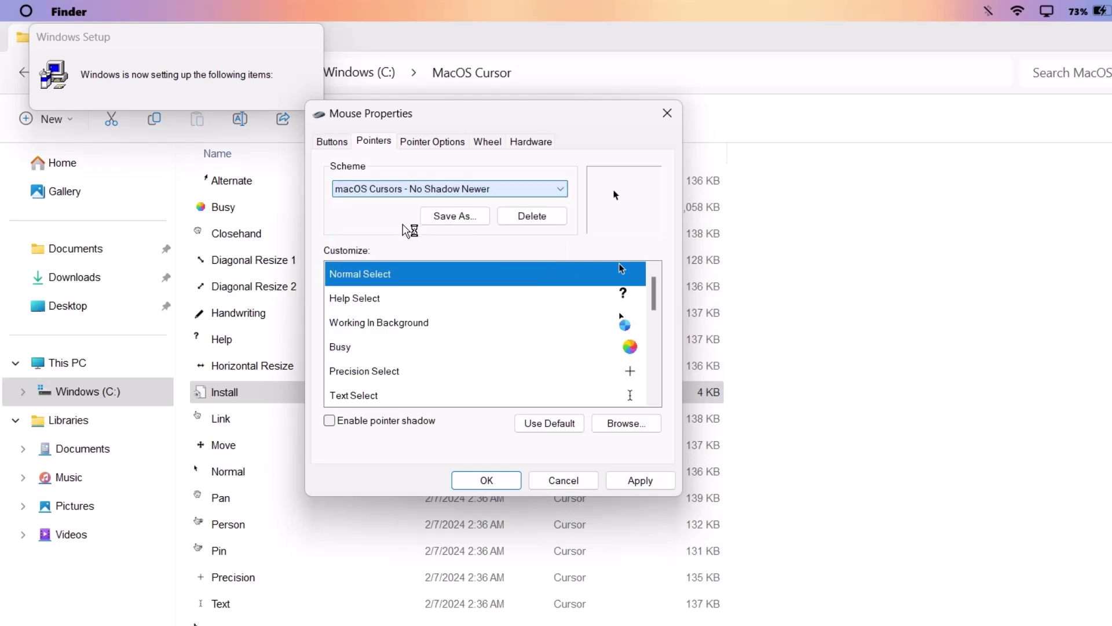
pyautogui.click(642, 478)
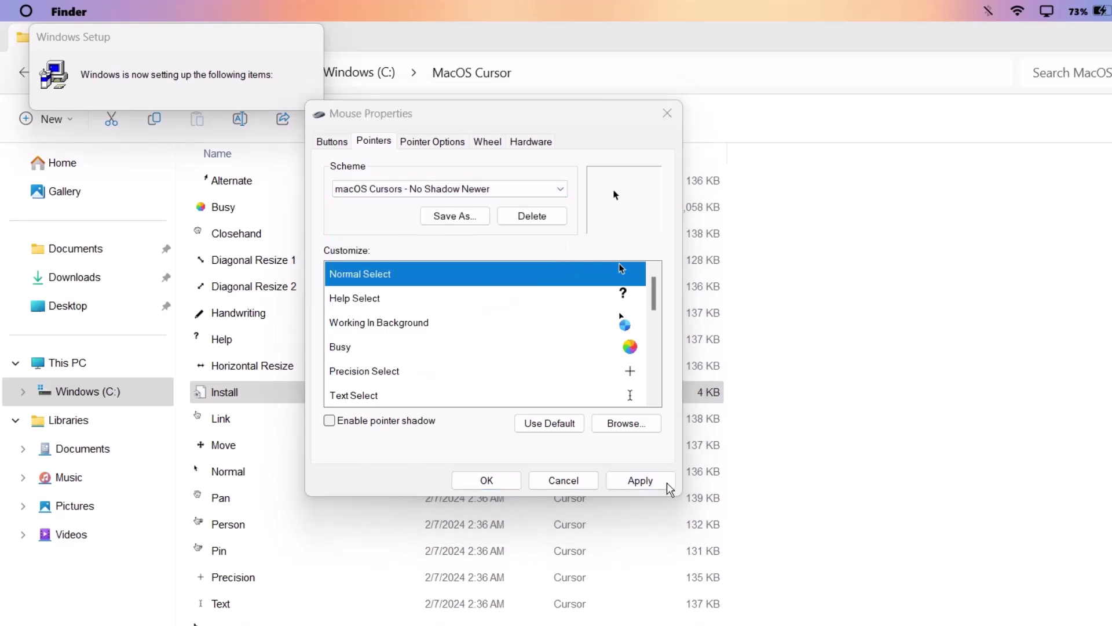
pyautogui.click(756, 470)
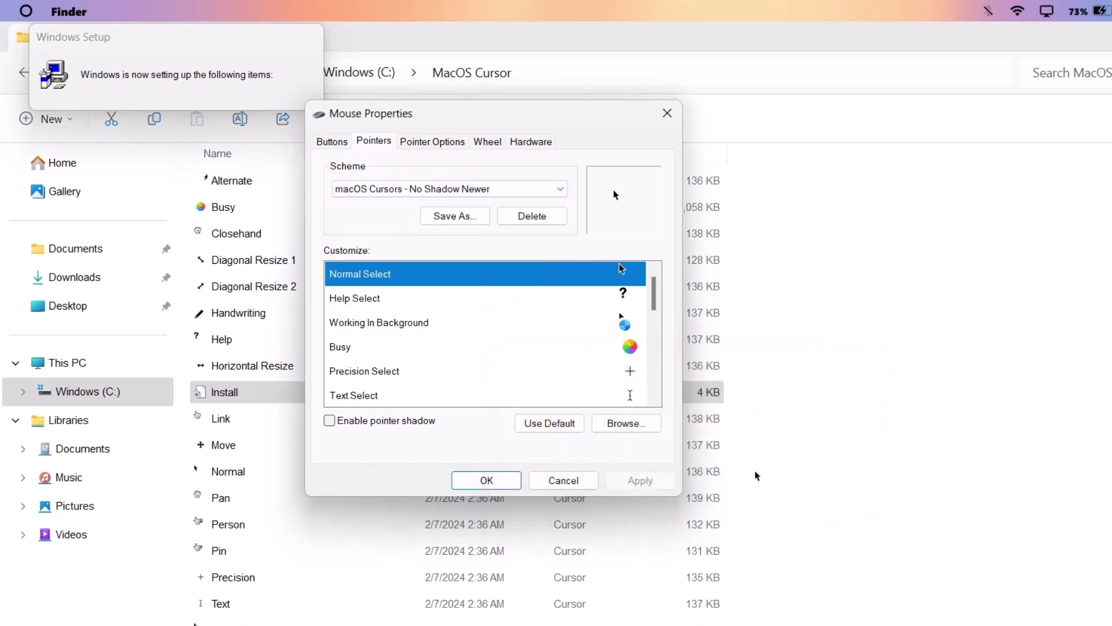
# Step: Accept Mouse Properties, close File Explorer, and minimize Chrome to reveal the macOS-style desktop
pyautogui.click(487, 481)
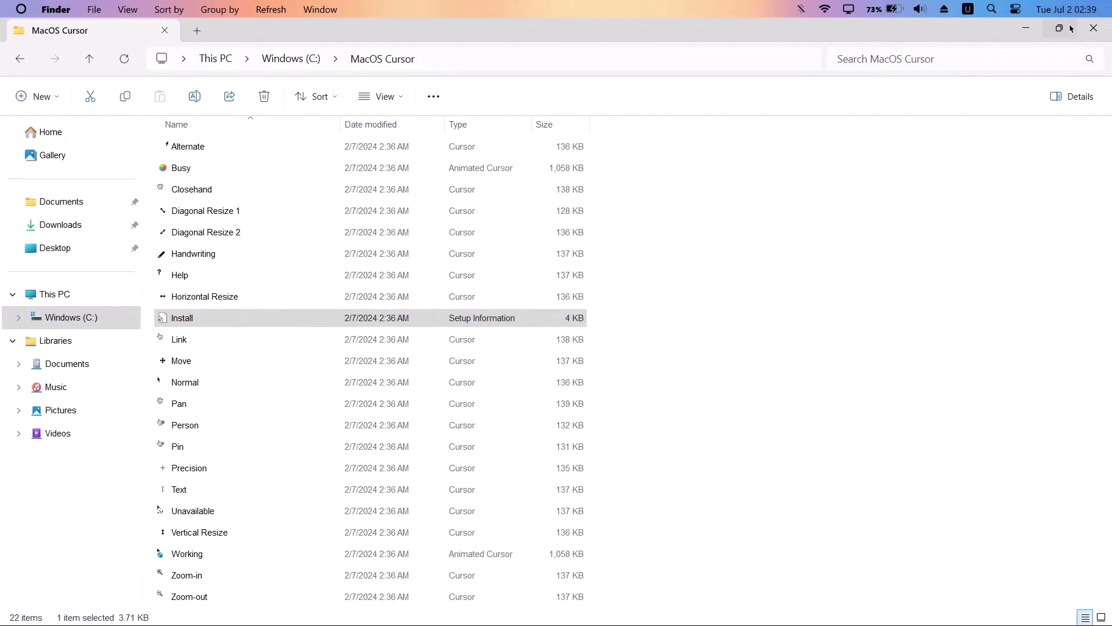
pyautogui.click(1093, 28)
pyautogui.click(1030, 32)
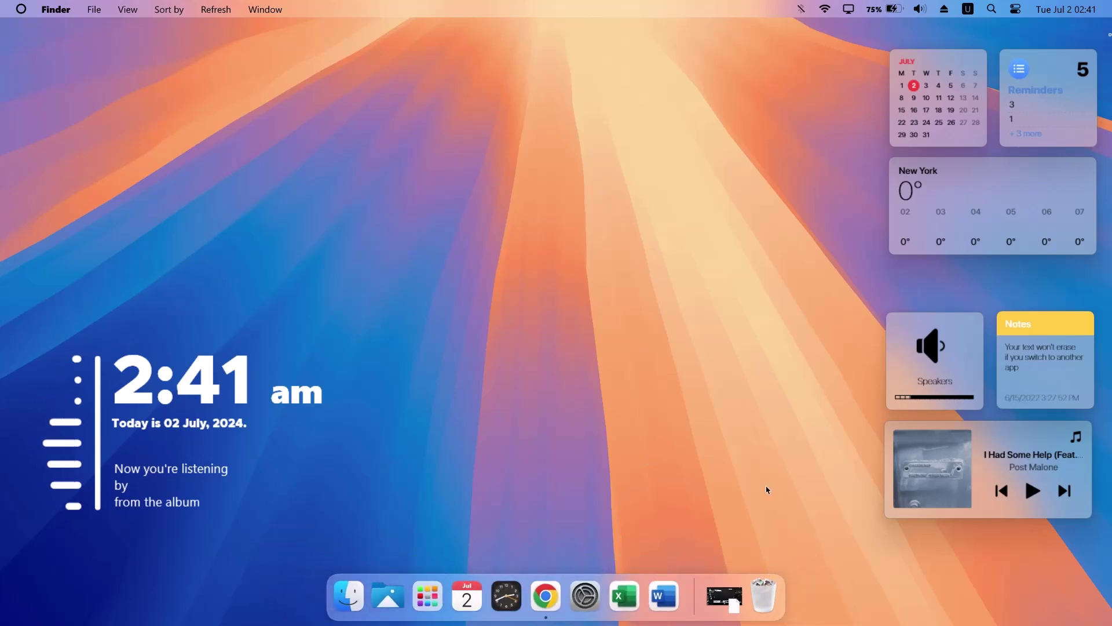
pyautogui.rightClick(837, 598)
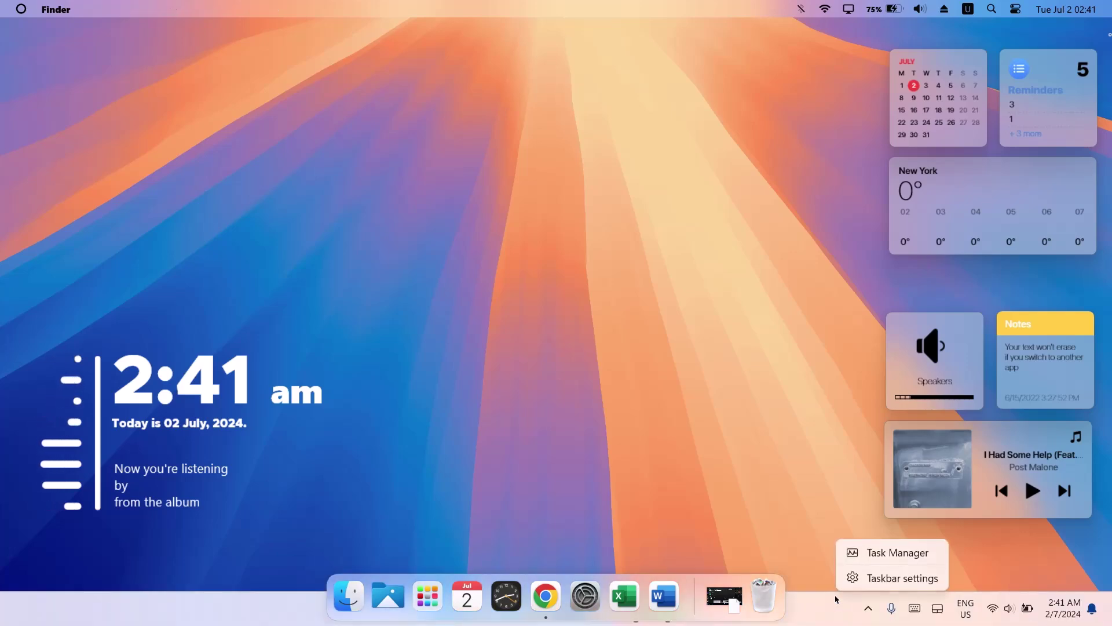
pyautogui.click(862, 553)
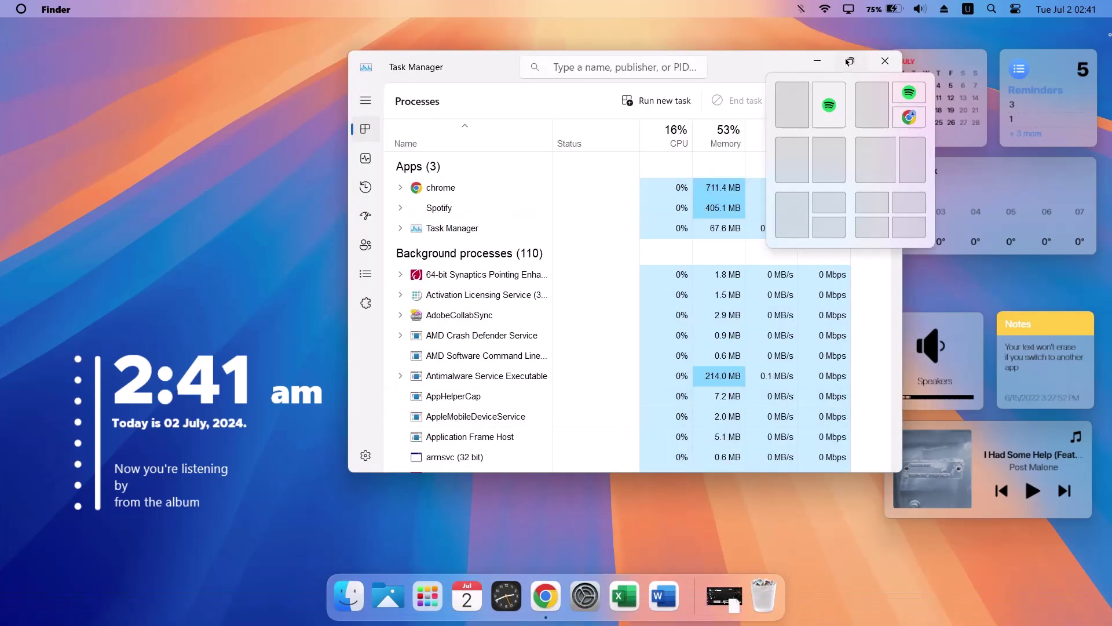
pyautogui.click(915, 59)
pyautogui.moveTo(1105, 158); pyautogui.dragTo(1105, 216)
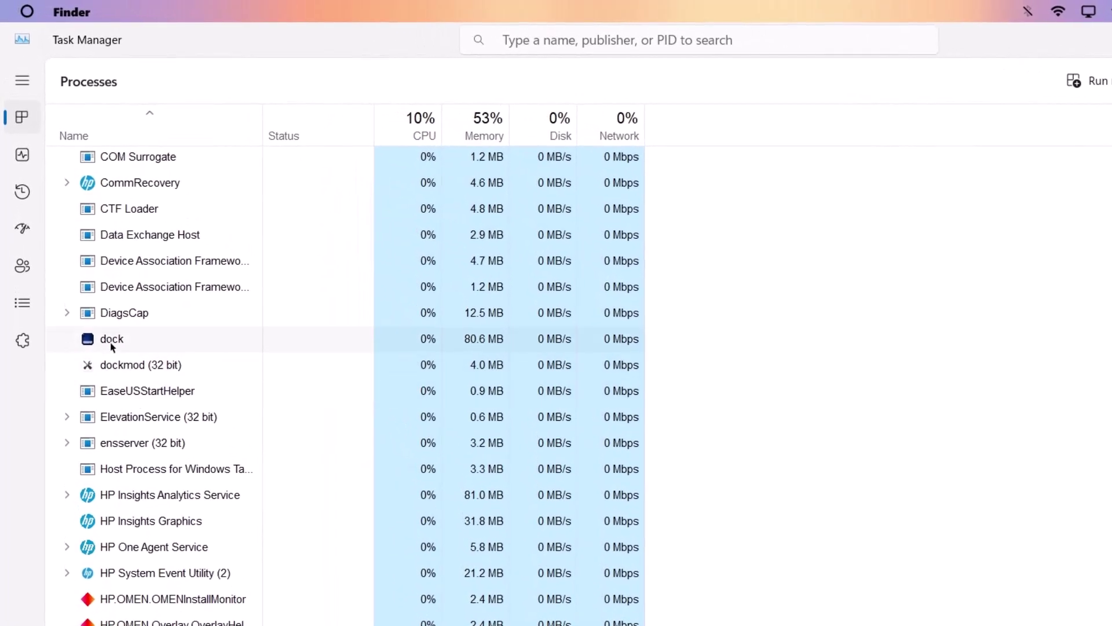
pyautogui.rightClick(113, 342)
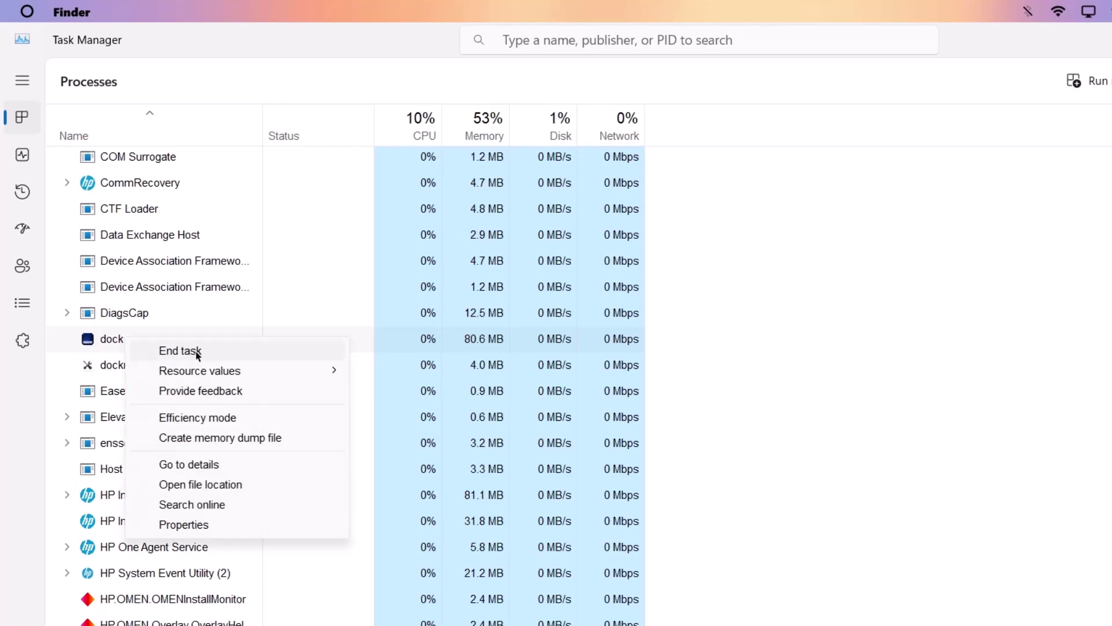
pyautogui.click(37, 396)
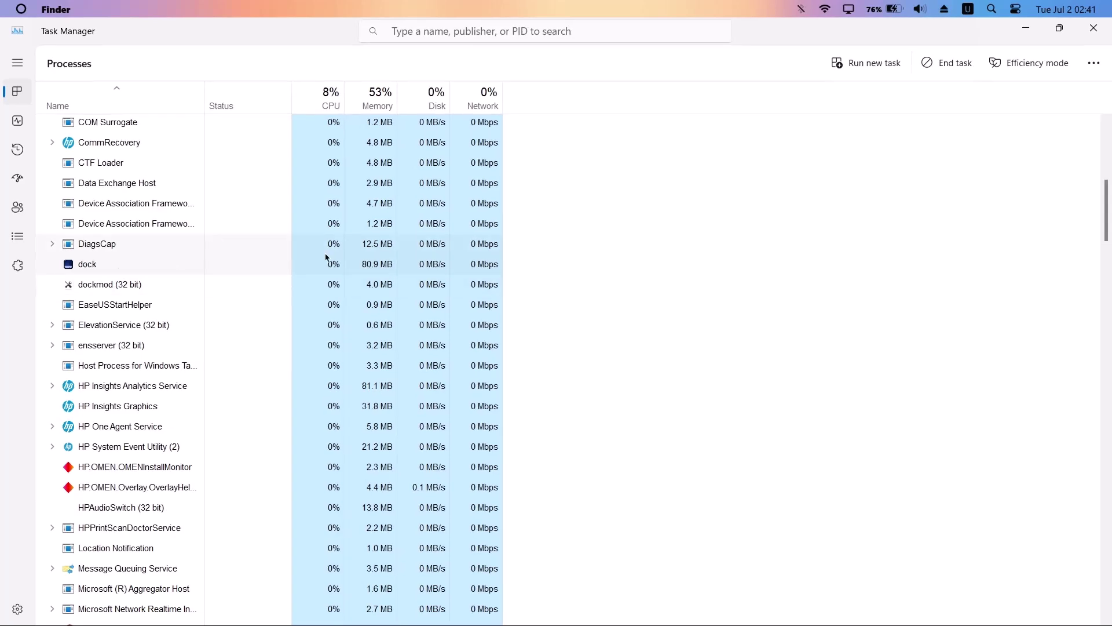
pyautogui.click(1095, 28)
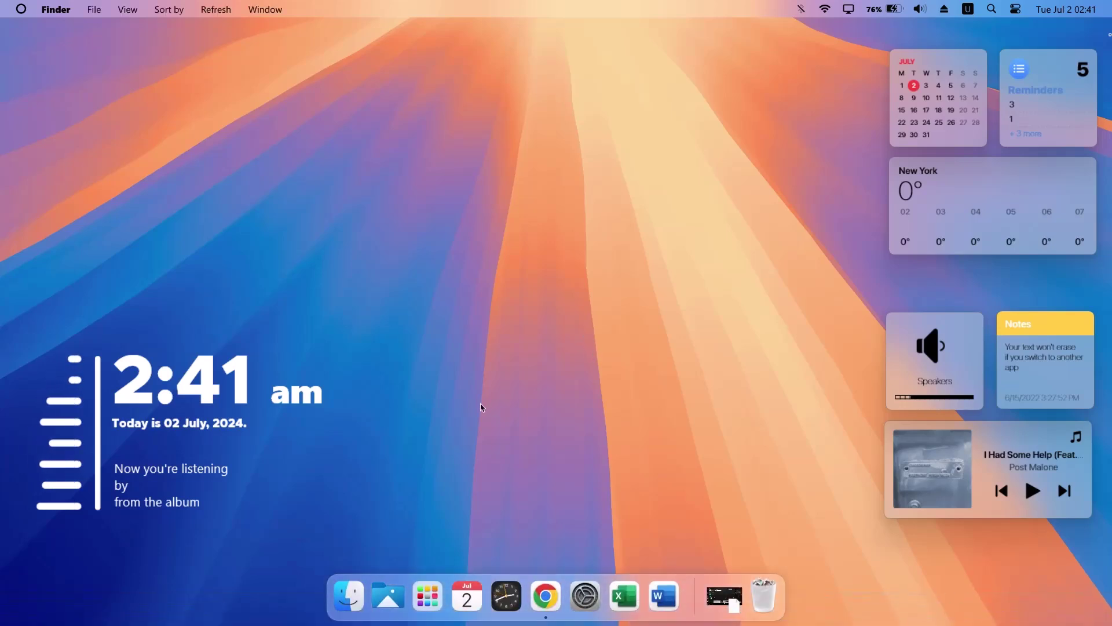
# Step: Open the Windows (C:) drive in File Explorer, showing the MyDock and MacOS Cursor folders
pyautogui.click(342, 606)
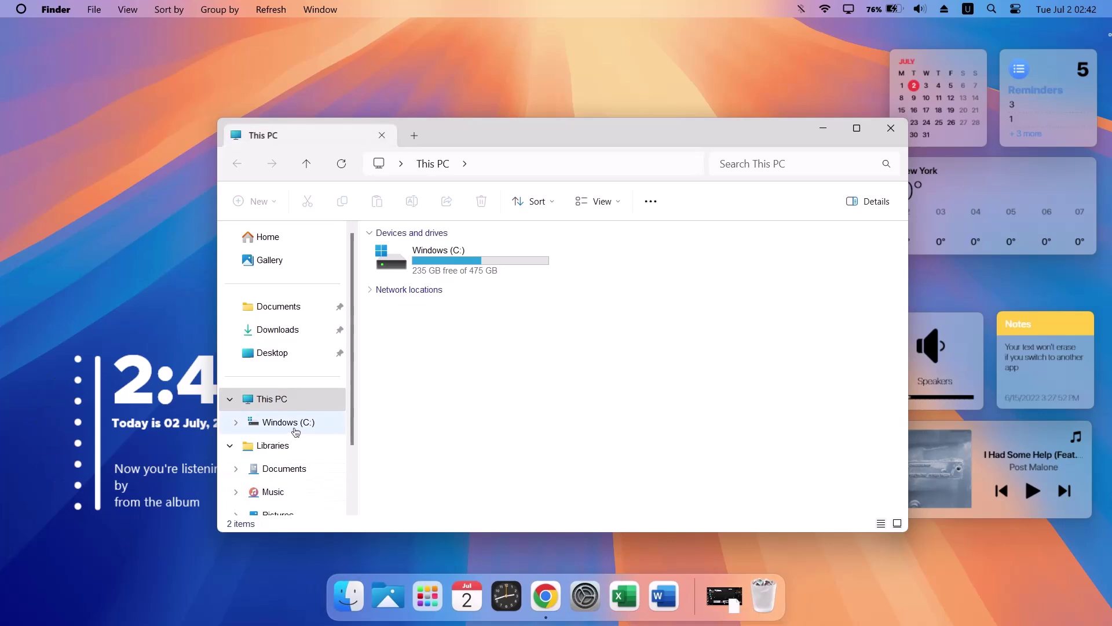
pyautogui.click(266, 423)
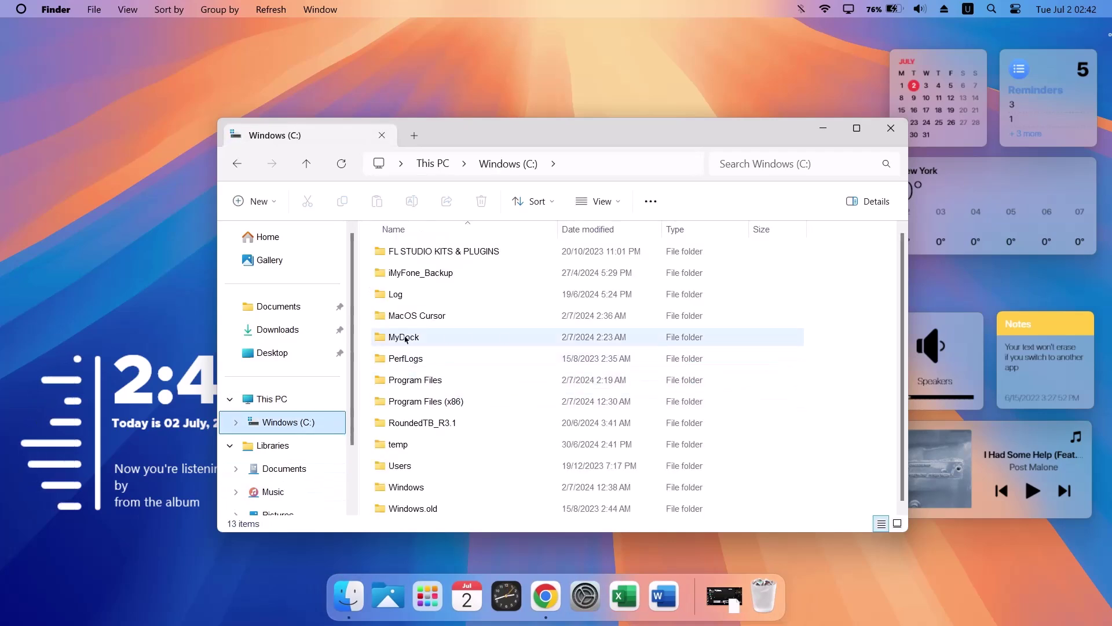
pyautogui.moveTo(428, 338)
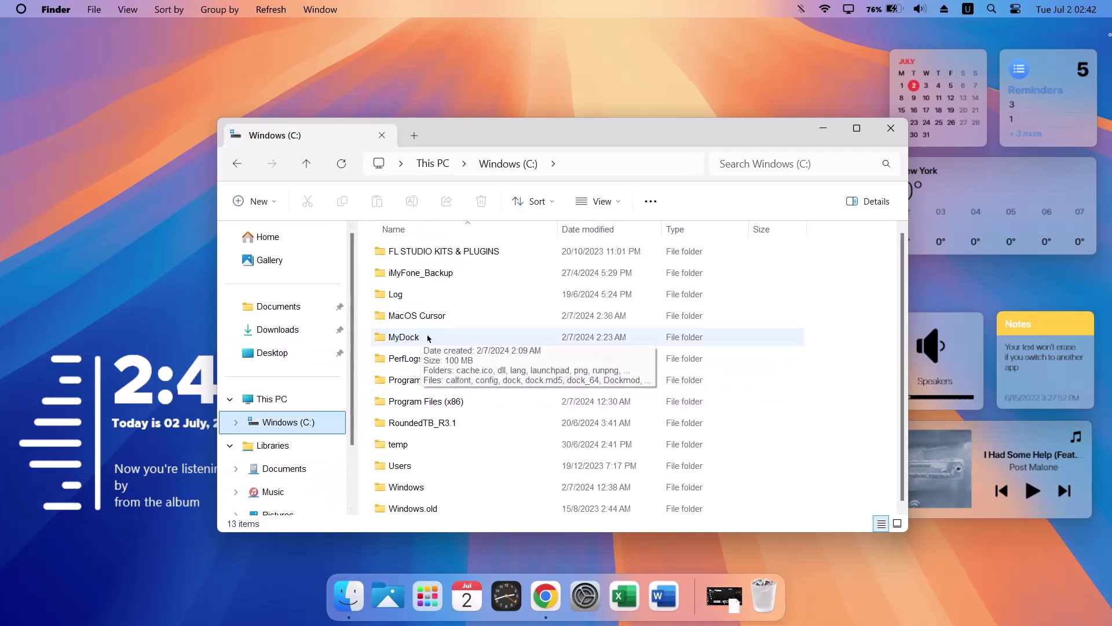